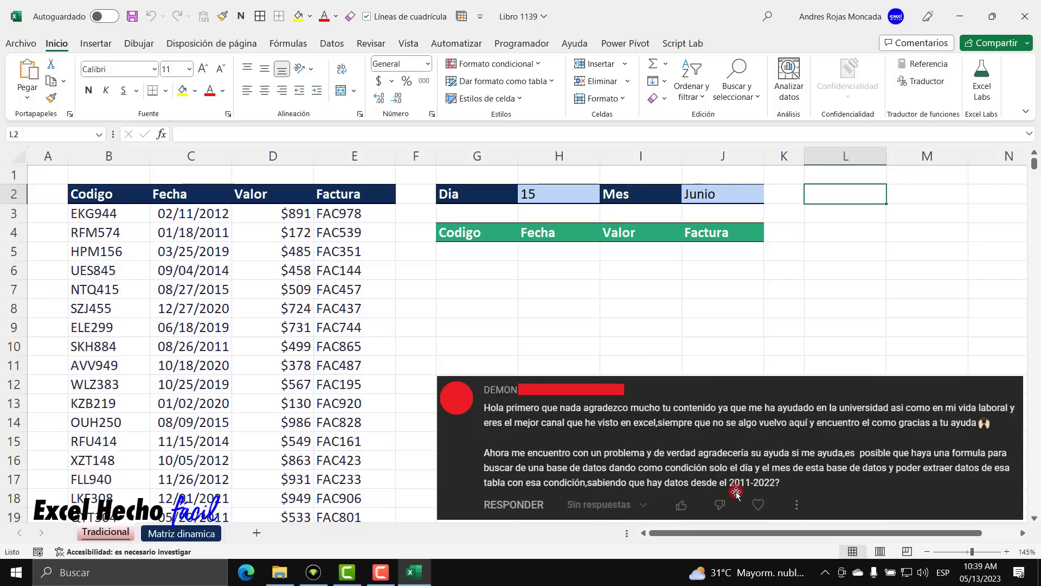
Shrink the comment screenshot and place it beside the results table, around cells L5:M6
{"action": "left_click", "coordinate": [691, 390]}
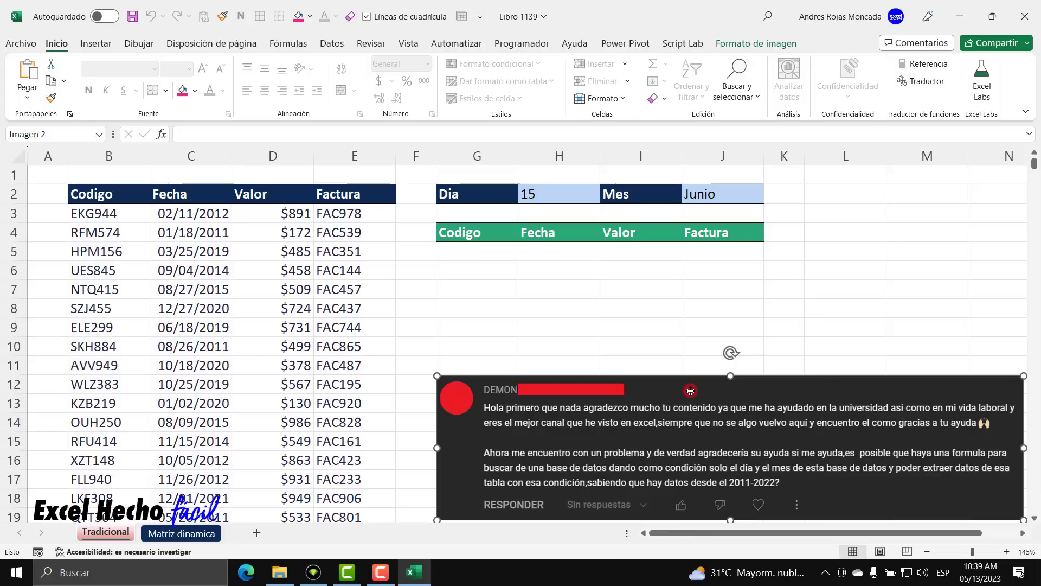
{"action": "left_click_drag", "start_coordinate": [437, 376], "coordinate": [880, 485]}
{"action": "left_click_drag", "start_coordinate": [922, 513], "coordinate": [865, 259]}
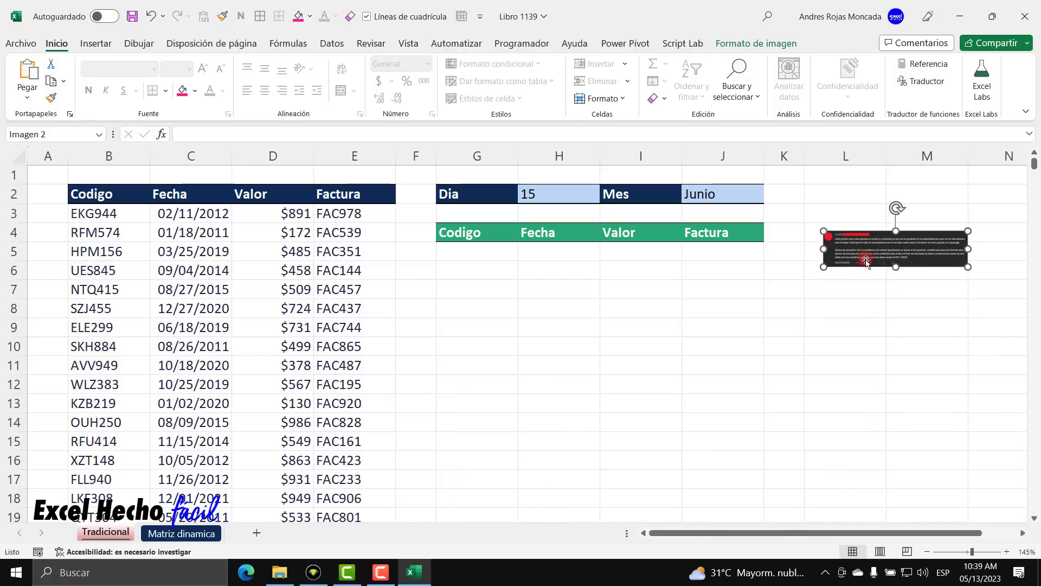
{"action": "left_click", "coordinate": [1023, 533]}
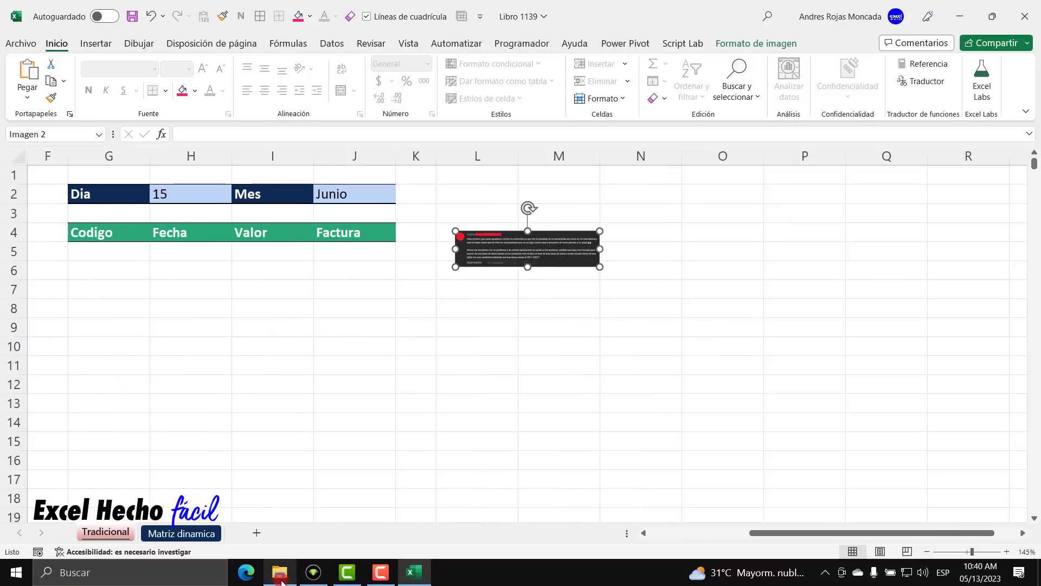
{"action": "mouse_move", "coordinate": [280, 580]}
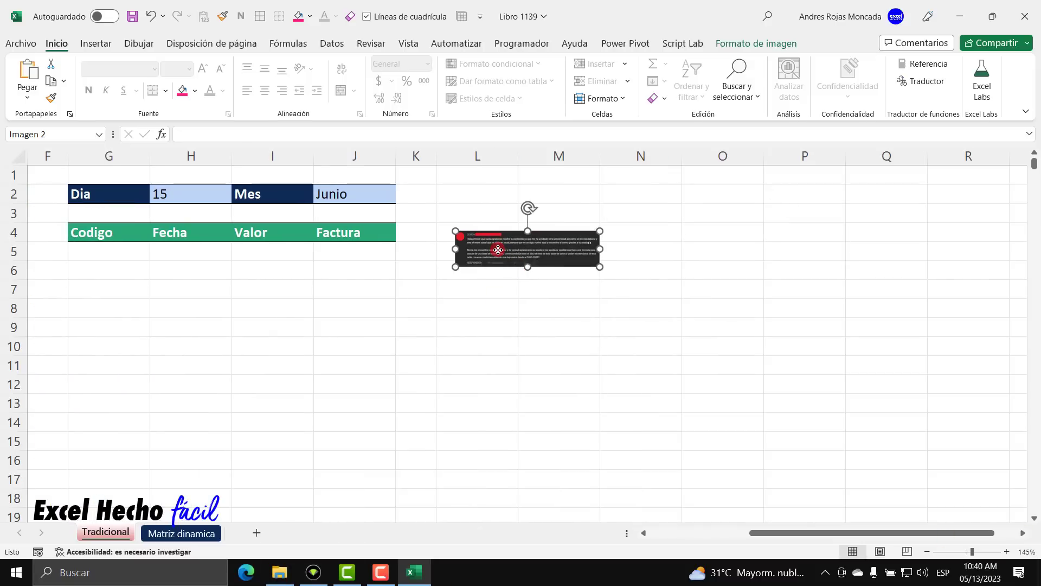
{"action": "mouse_move", "coordinate": [498, 251]}
{"action": "left_mouse_down"}
{"action": "mouse_move", "coordinate": [480, 246]}
{"action": "mouse_move", "coordinate": [481, 262]}
{"action": "left_mouse_up"}
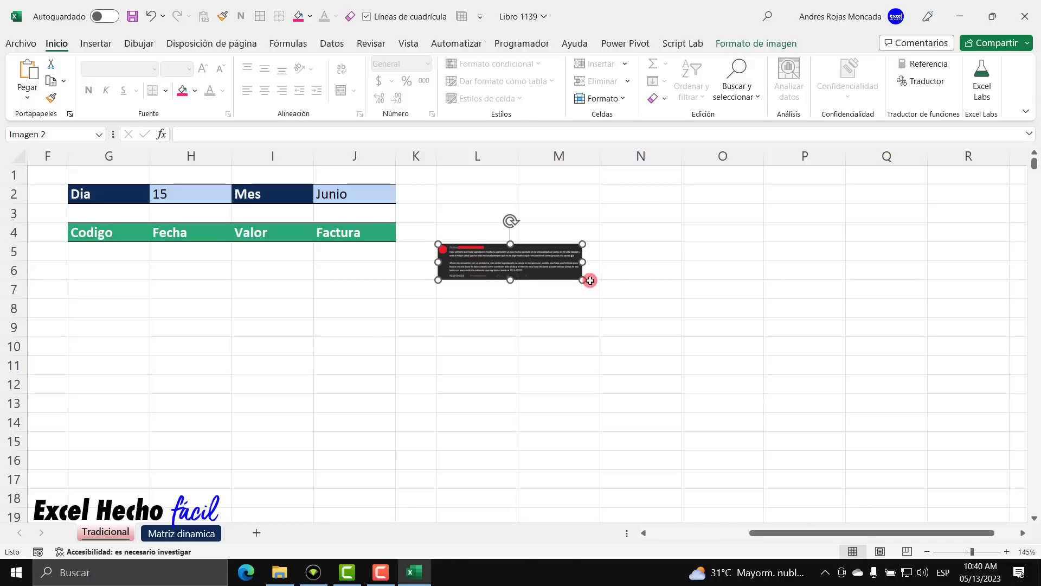
{"action": "left_click_drag", "start_coordinate": [582, 280], "coordinate": [588, 282]}
{"action": "left_click_drag", "start_coordinate": [828, 535], "coordinate": [680, 539]}
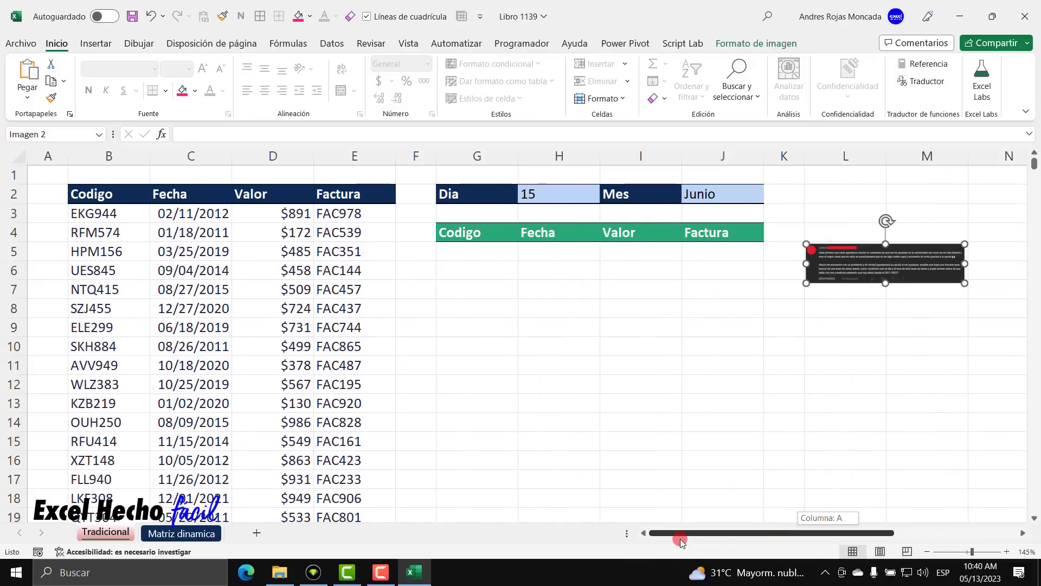
Examine the extent of the source data from the Codigo header down to its last row and back
{"action": "left_click", "coordinate": [445, 261]}
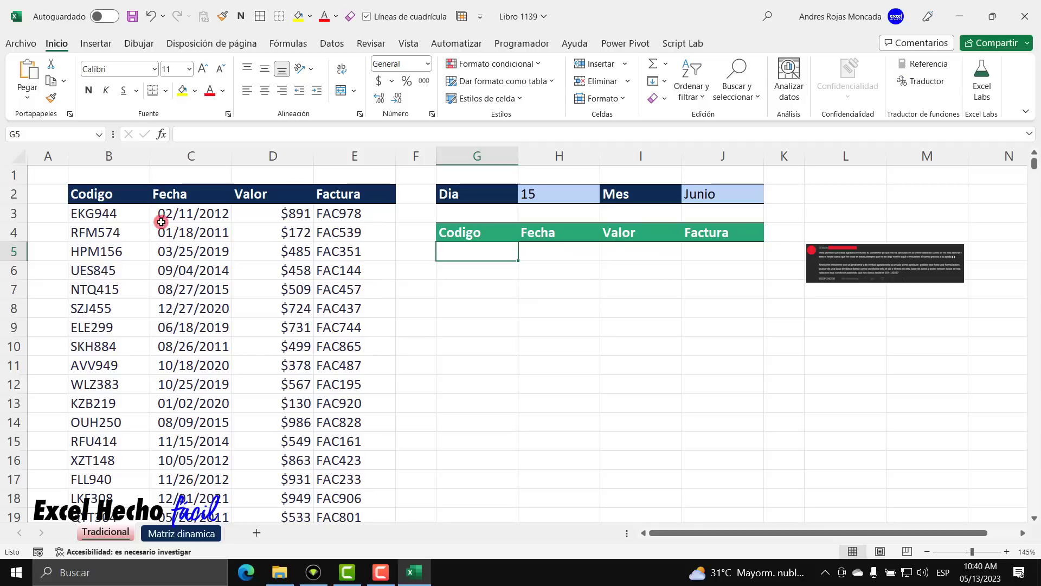
{"action": "left_click", "coordinate": [110, 195]}
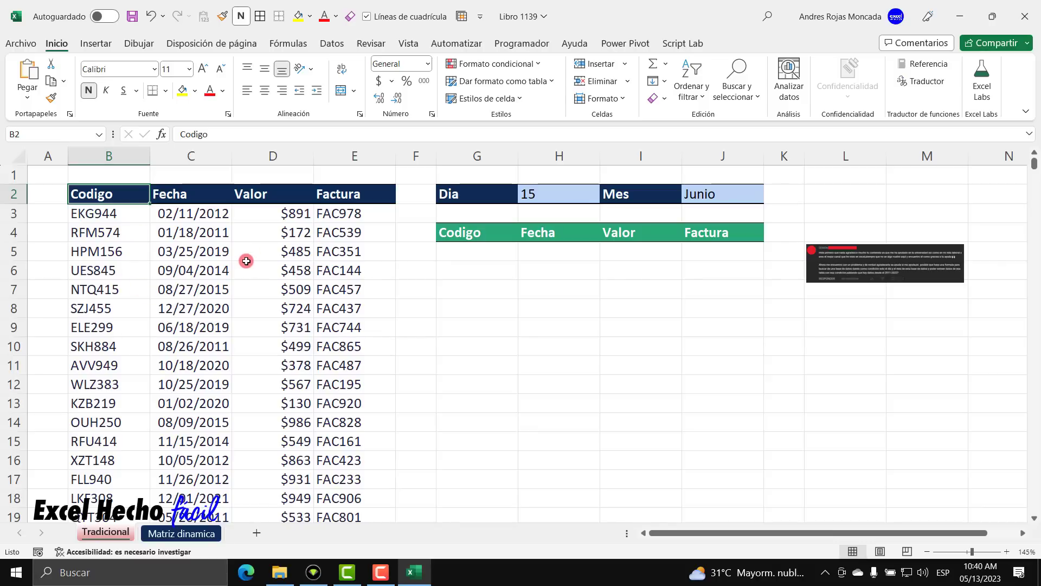
{"action": "key", "text": "ctrl+Down"}
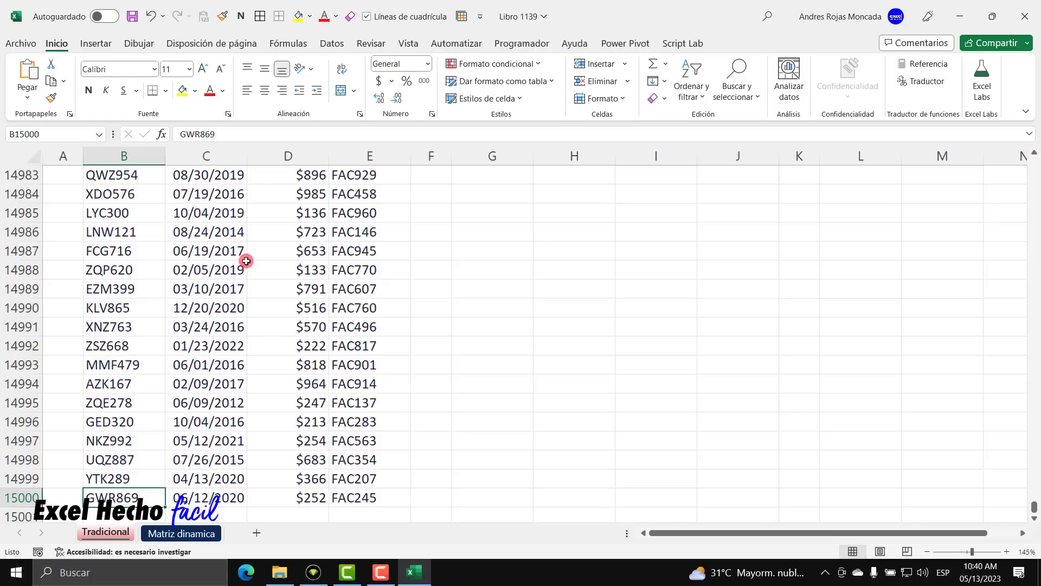
{"action": "key", "text": "ctrl+Up"}
{"action": "key", "text": "ctrl+Up"}
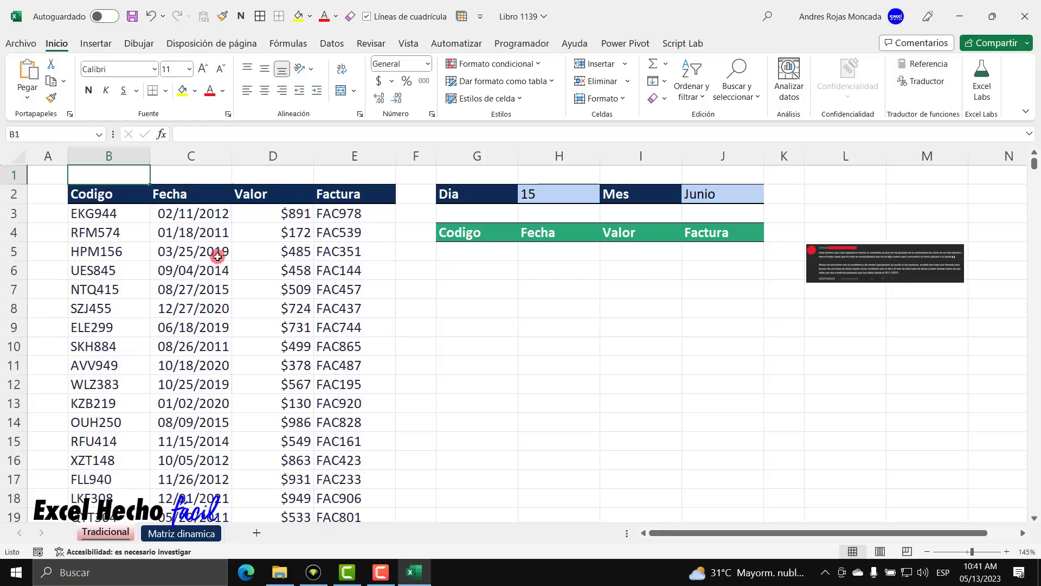
{"action": "left_click", "coordinate": [131, 198]}
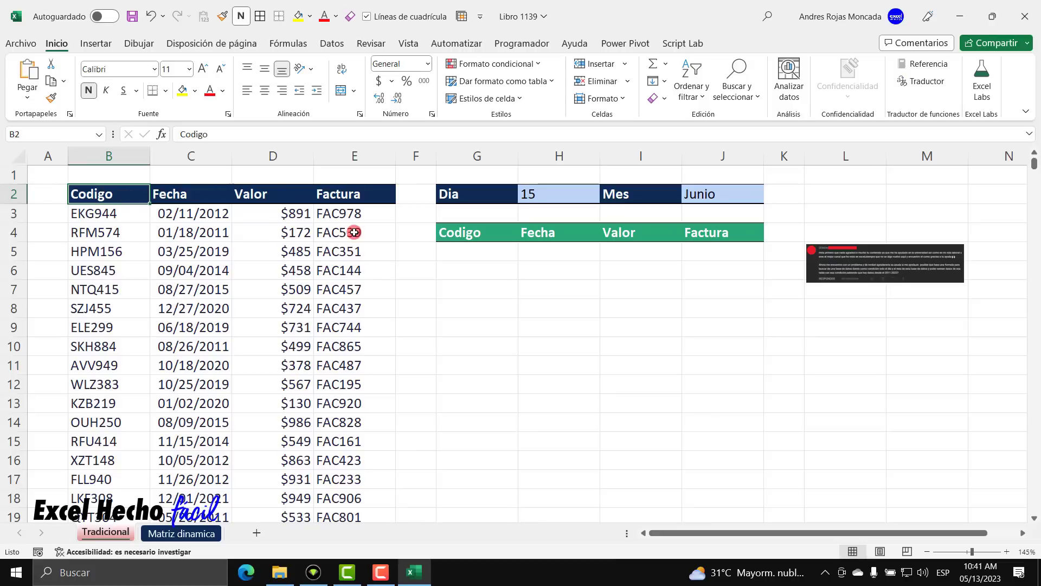
{"action": "left_click", "coordinate": [465, 271]}
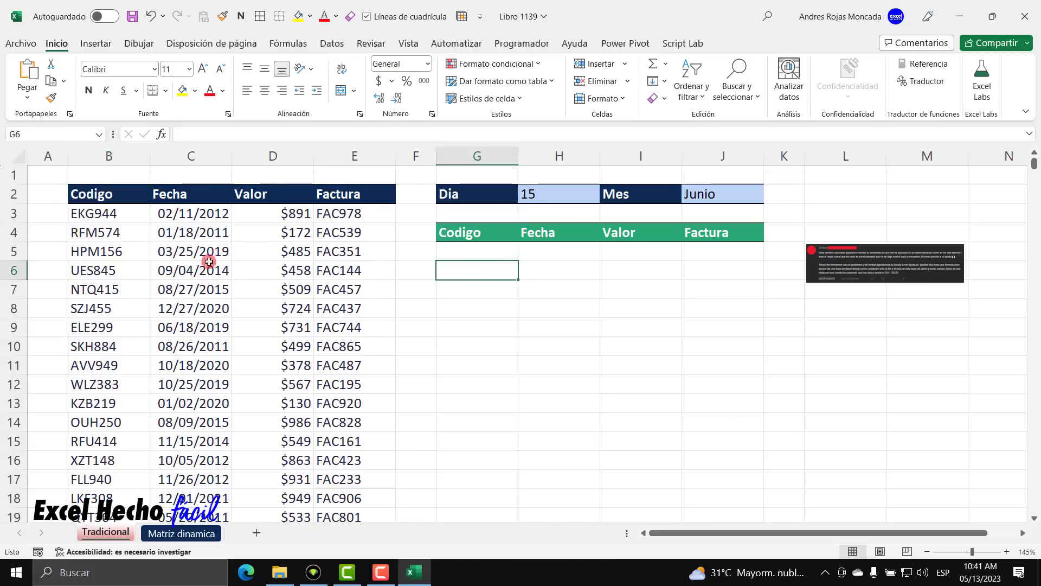
Convert the data range B2:E15000 into a table with headers and apply the light grey banded table style
{"action": "left_click", "coordinate": [134, 255]}
{"action": "left_click", "coordinate": [171, 250]}
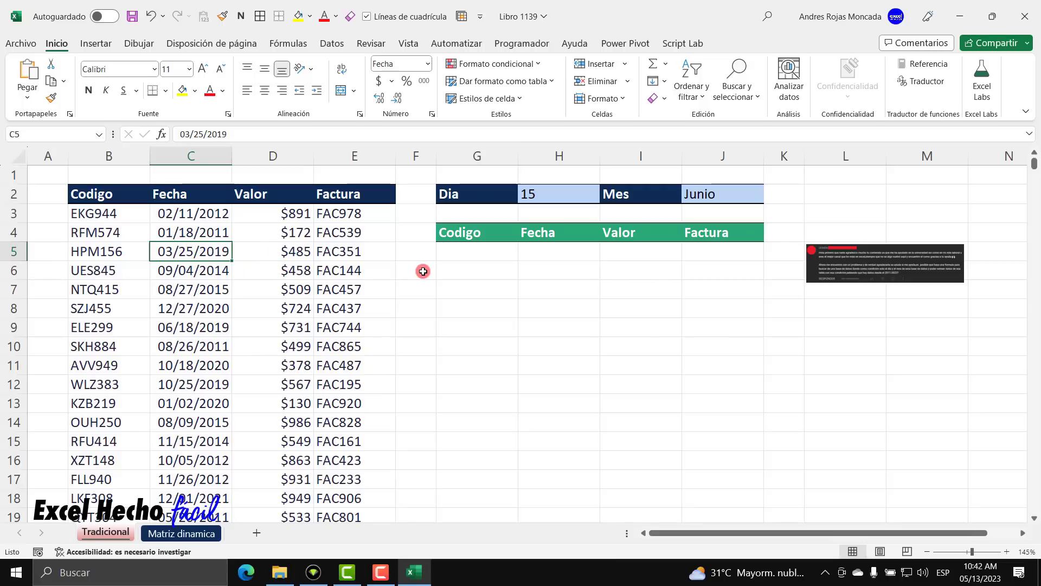
{"action": "key", "text": "ctrl+t"}
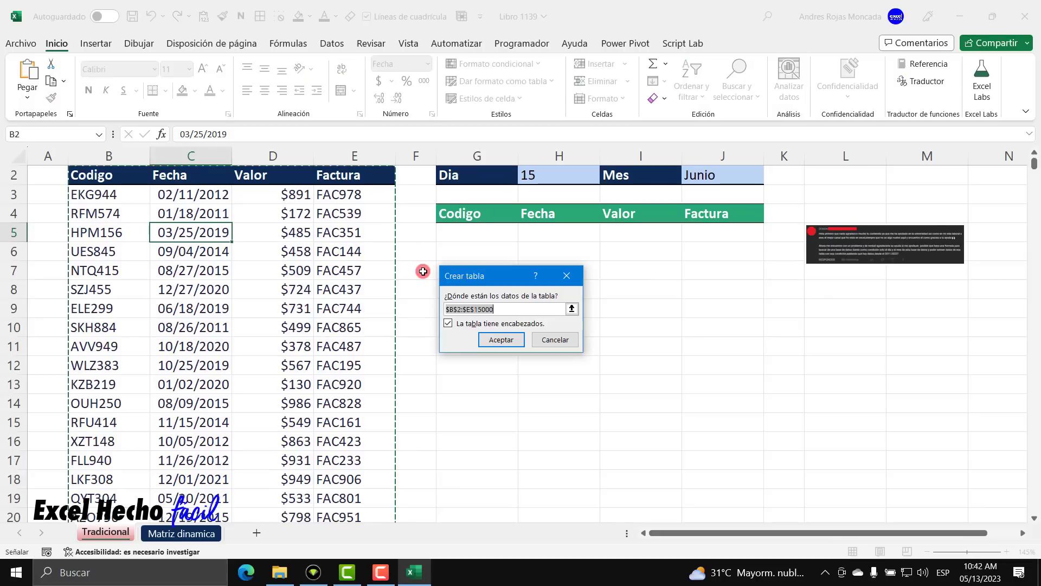
{"action": "scroll", "coordinate": [421, 270], "scroll_direction": "up", "scroll_amount": 1}
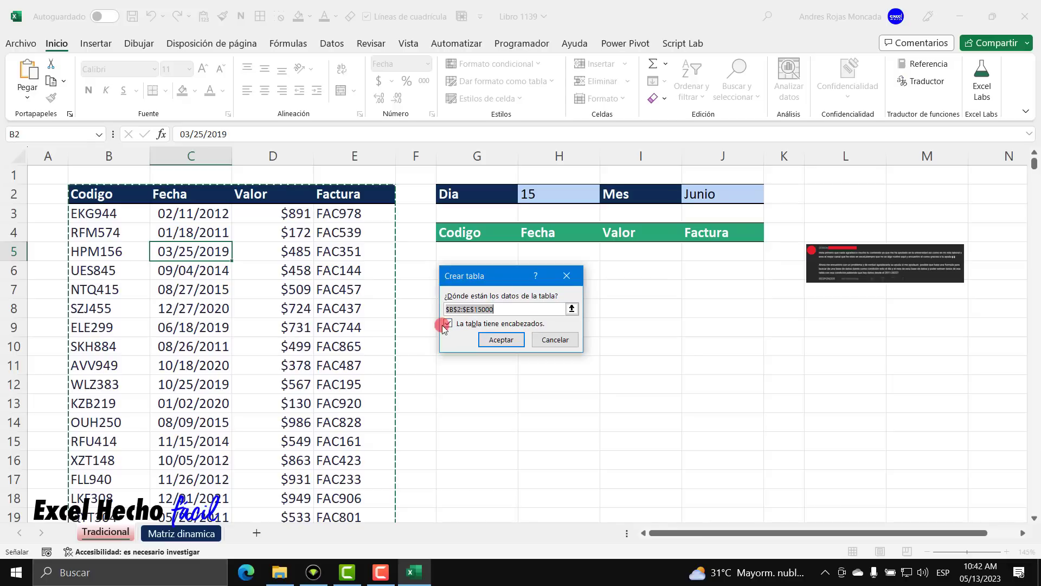
{"action": "left_click", "coordinate": [519, 338]}
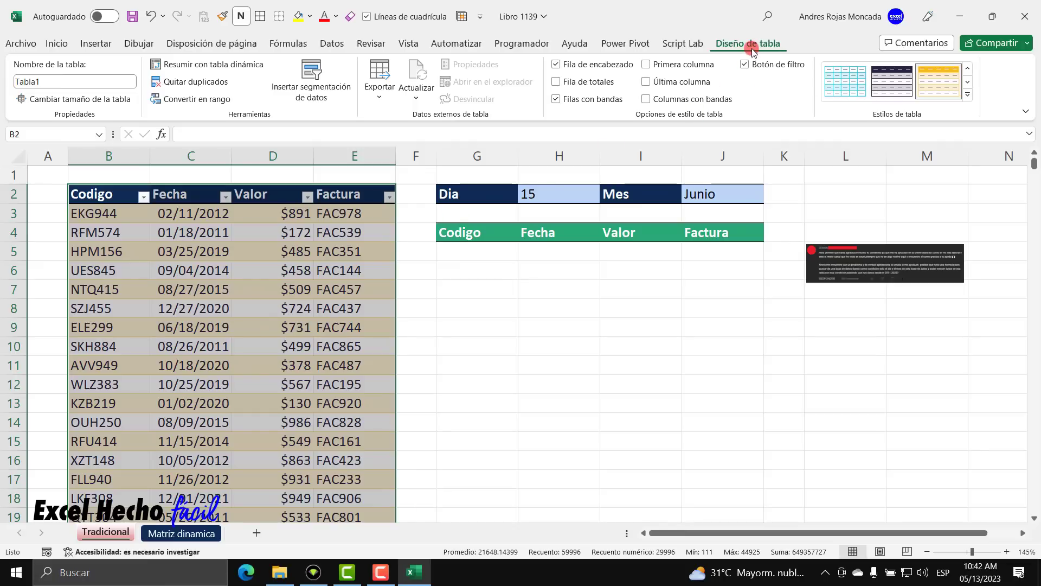
{"action": "left_click", "coordinate": [968, 95]}
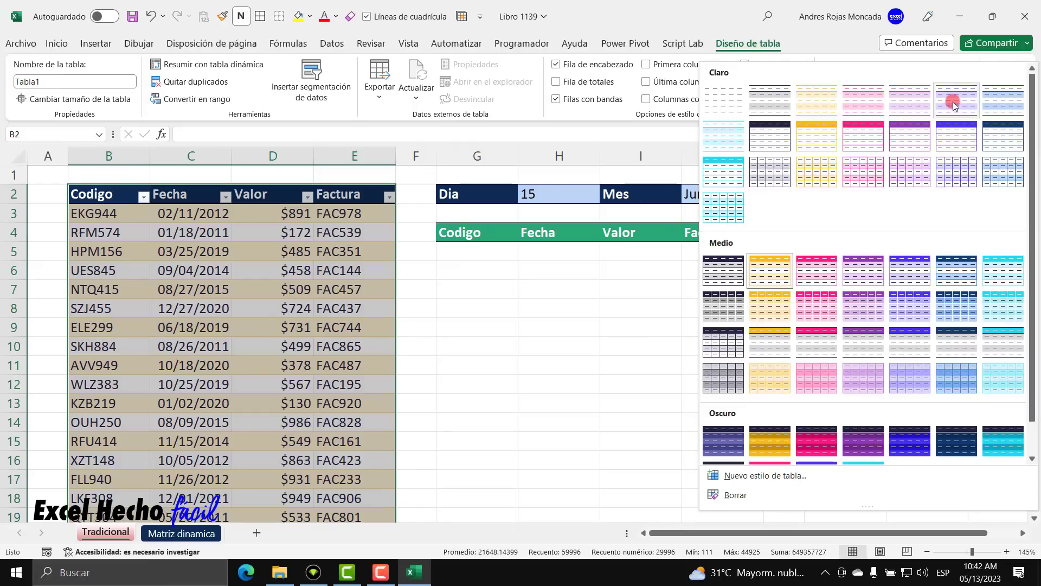
{"action": "left_click", "coordinate": [770, 100]}
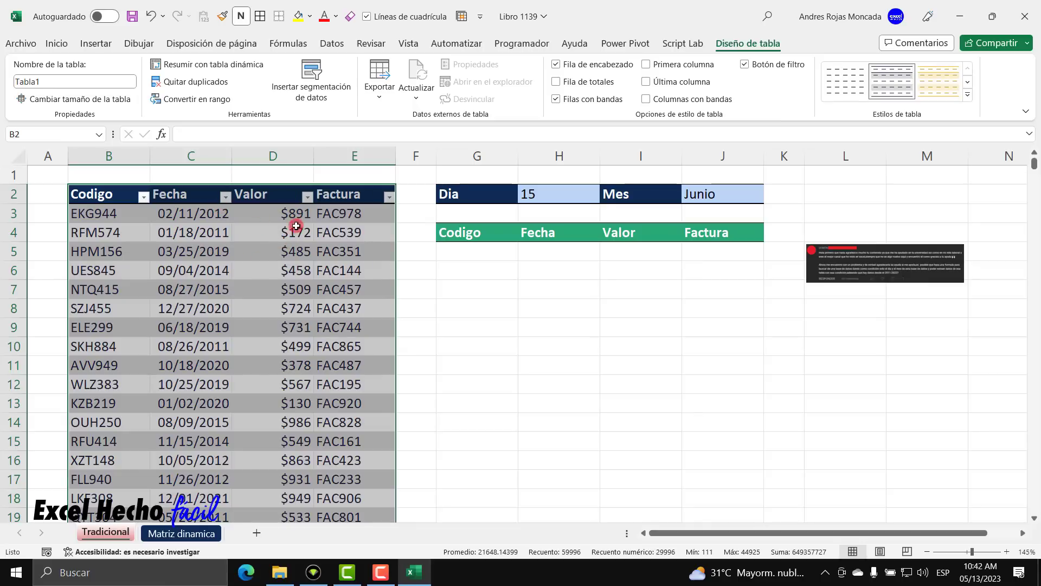
Try to rename the table as BD1
{"action": "left_click", "coordinate": [78, 81]}
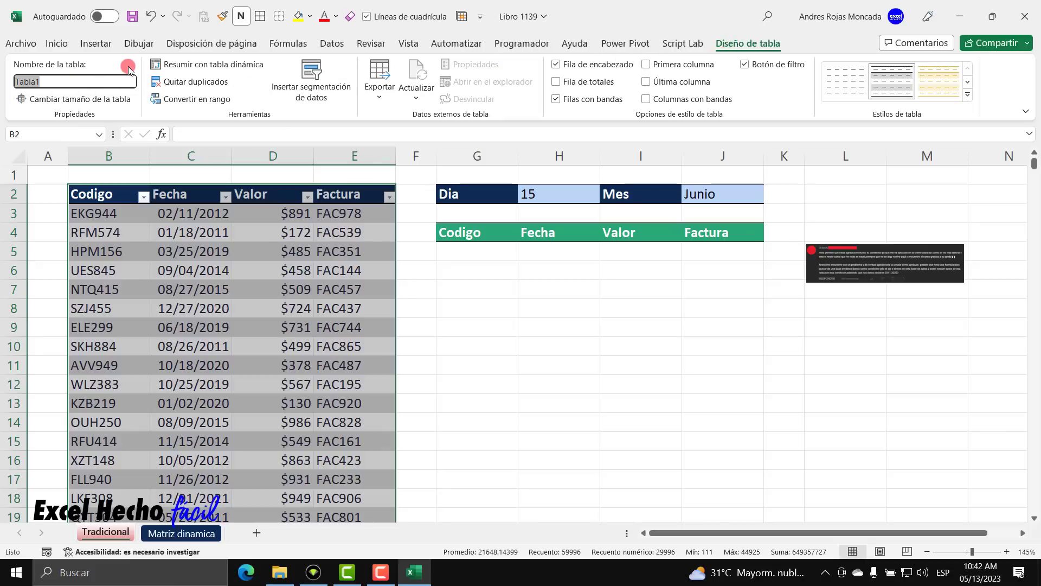
{"action": "type", "text": "BD1"}
{"action": "key", "text": "Return"}
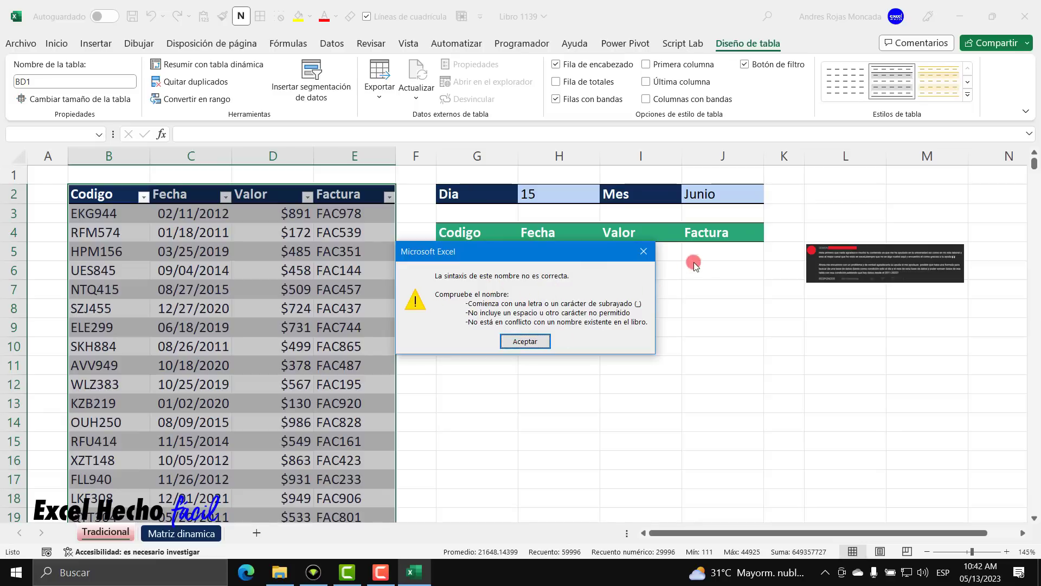
{"action": "left_click", "coordinate": [525, 341]}
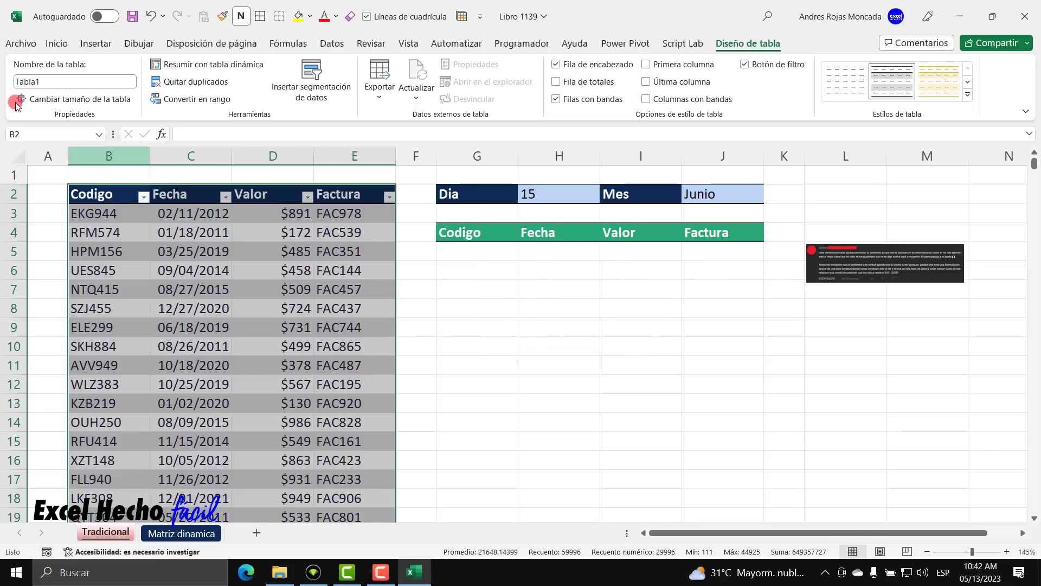
Rename the data table as BD_1
{"action": "left_click", "coordinate": [53, 83]}
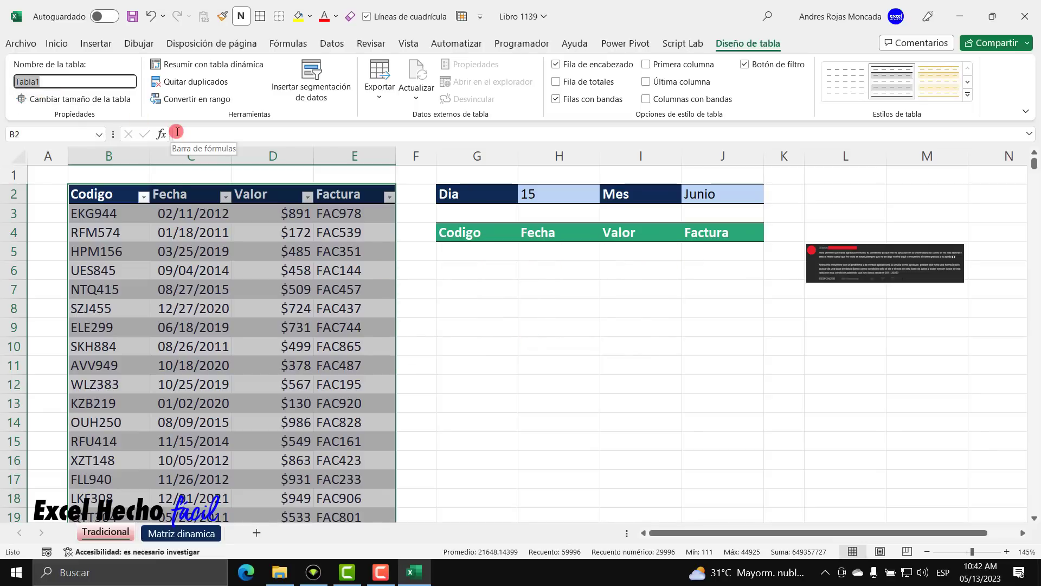
{"action": "type", "text": "BD_1"}
{"action": "key", "text": "Return"}
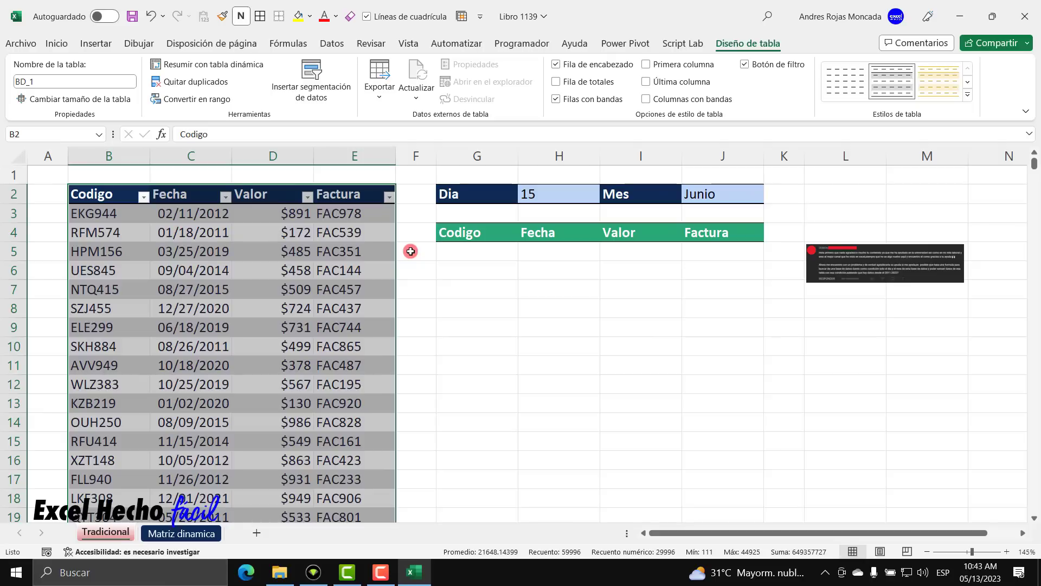
Evaluate =BD_1[Fecha] inside cell G5 to inspect the column's underlying date values, and discard the formula
{"action": "left_click", "coordinate": [490, 258]}
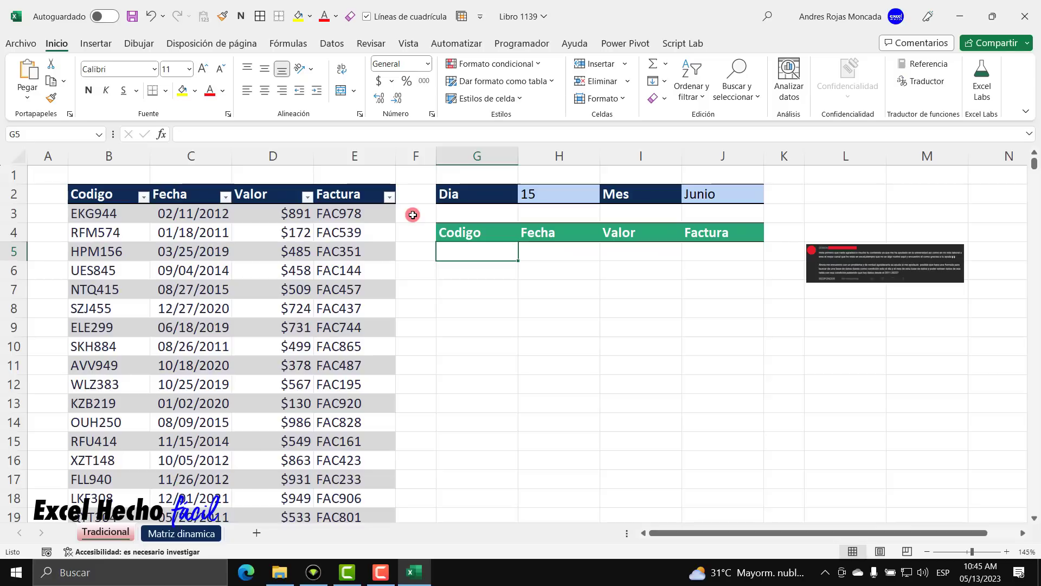
{"action": "type", "text": "="}
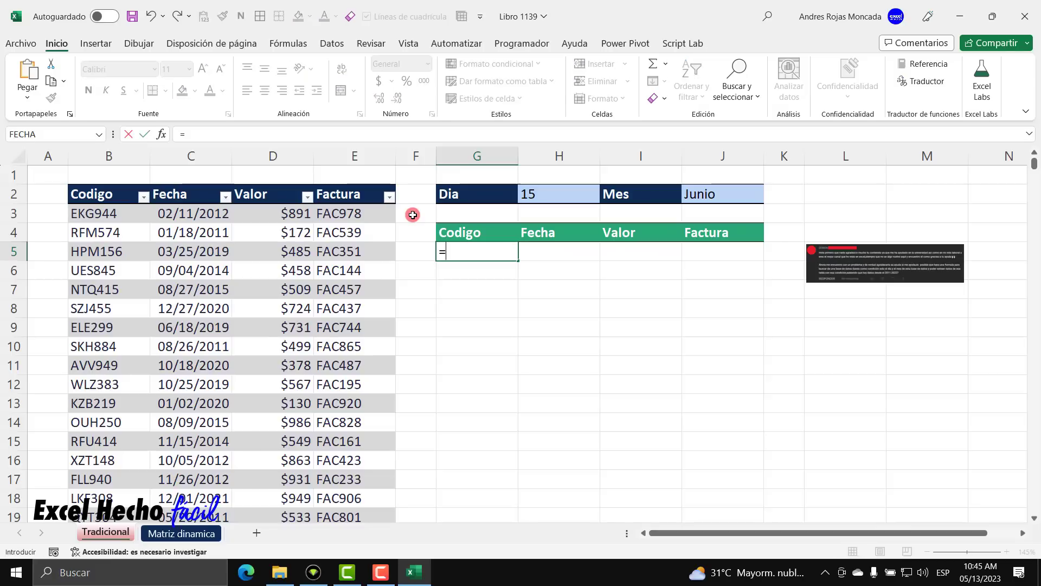
{"action": "left_click", "coordinate": [202, 186]}
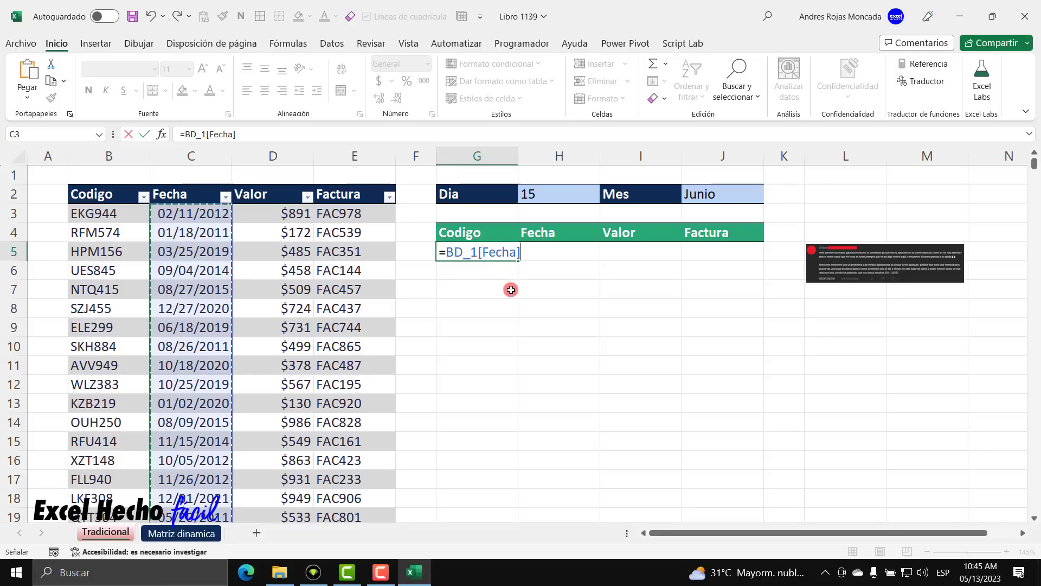
{"action": "key", "text": "F9"}
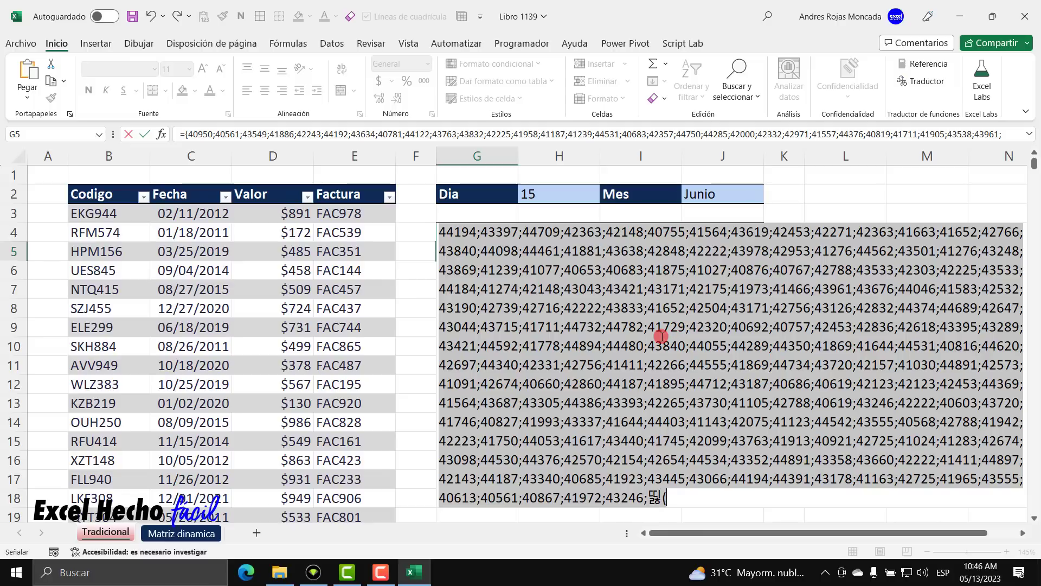
{"action": "key", "text": "ctrl+z"}
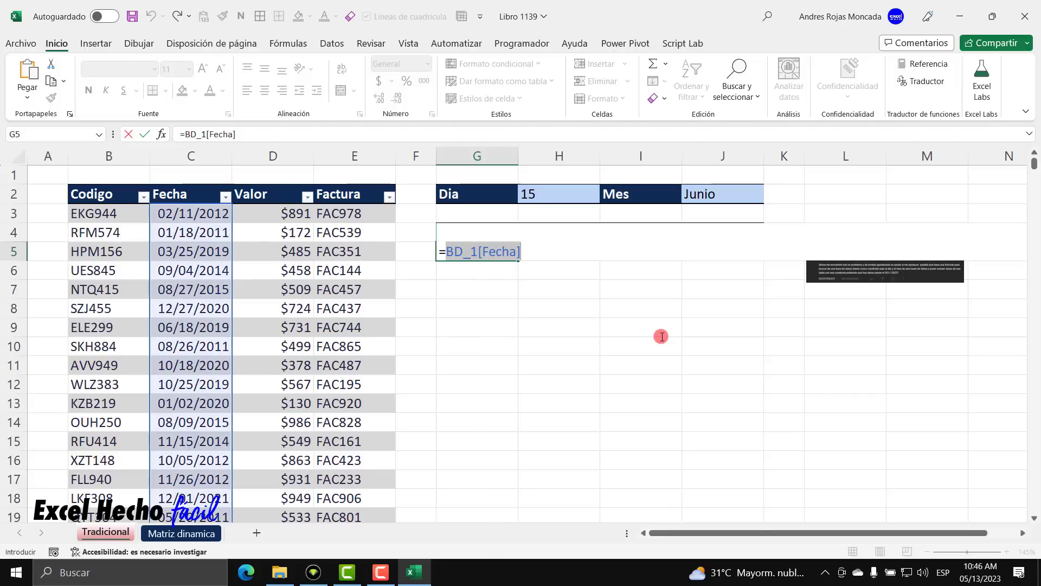
{"action": "key", "text": "Escape"}
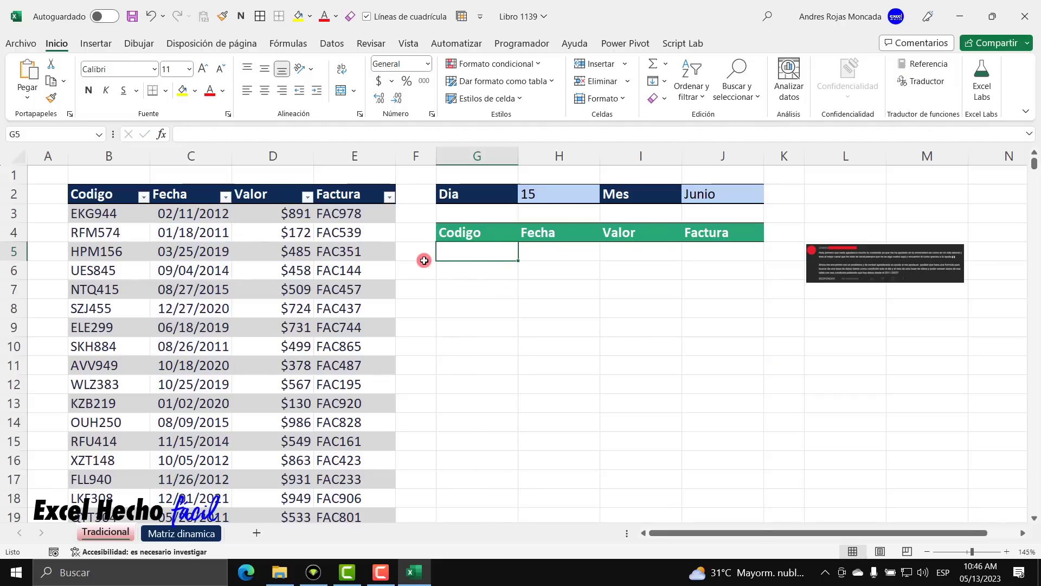
Enter =DIA(BD_1[Fecha]) in cell G5, evaluate it in place to inspect the day values, and restore the formula
{"action": "type", "text": "="}
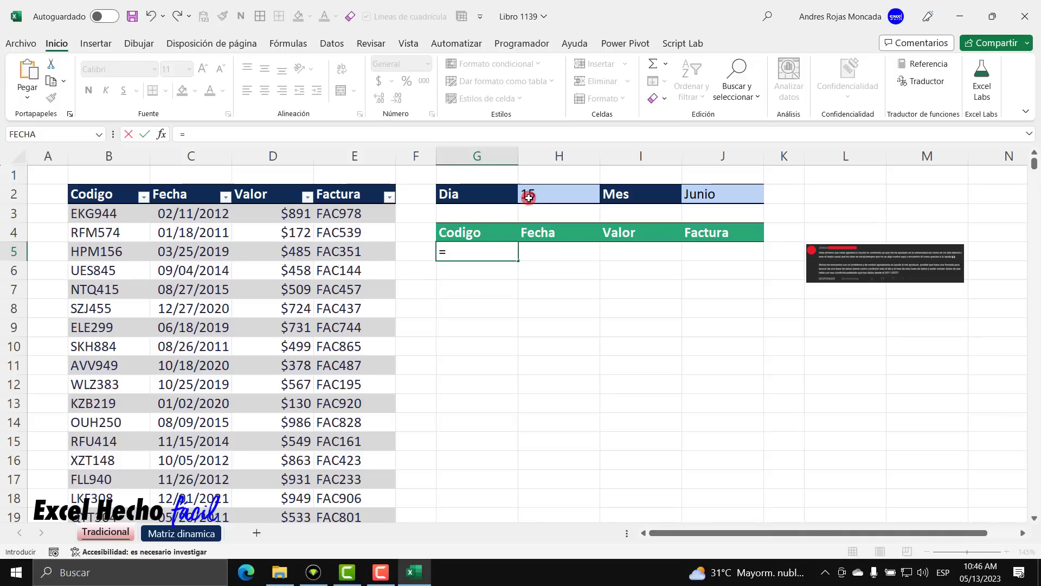
{"action": "type", "text": "dia"}
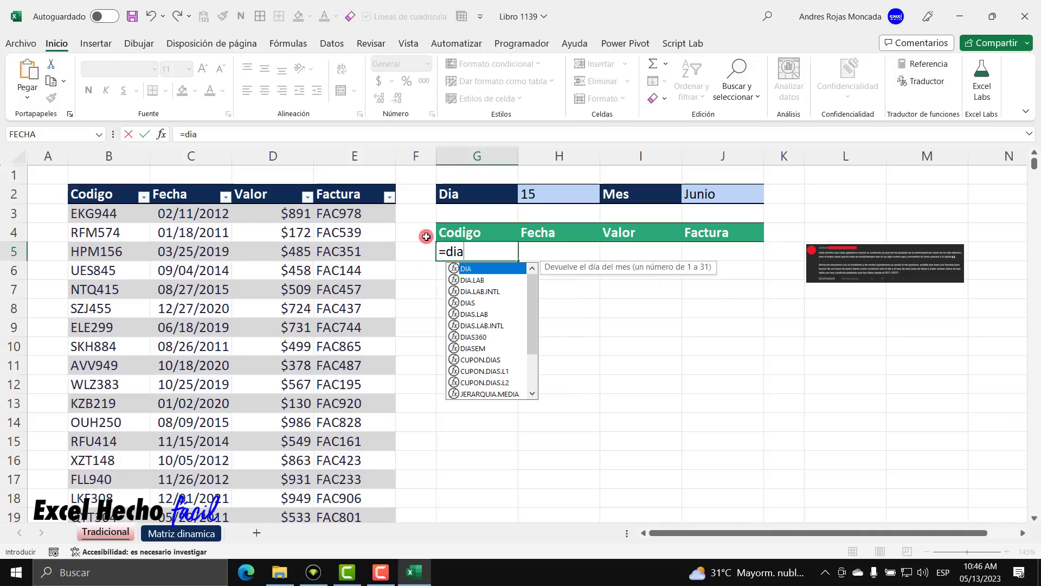
{"action": "key", "text": "Tab"}
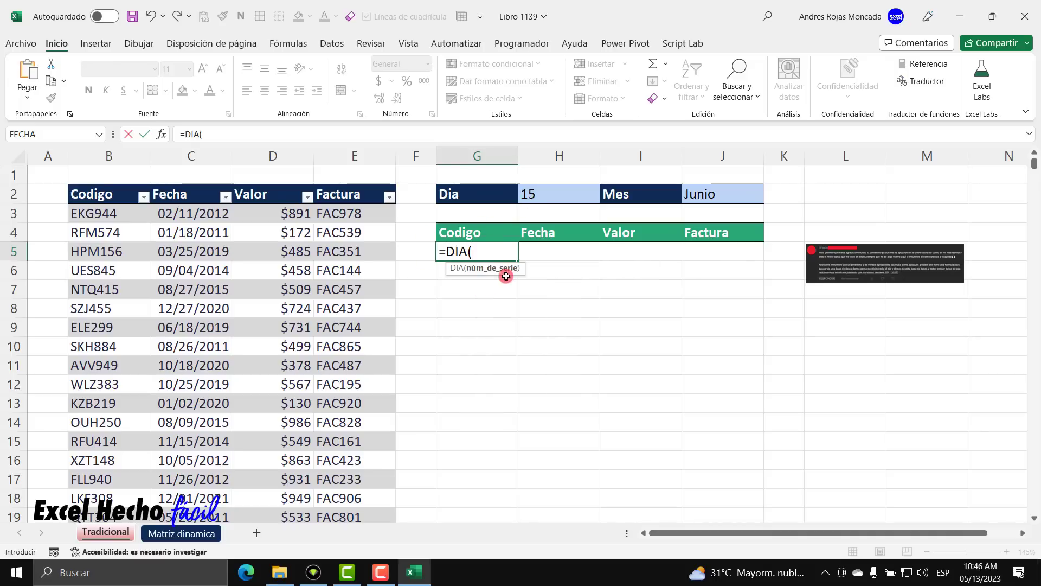
{"action": "left_click", "coordinate": [175, 215]}
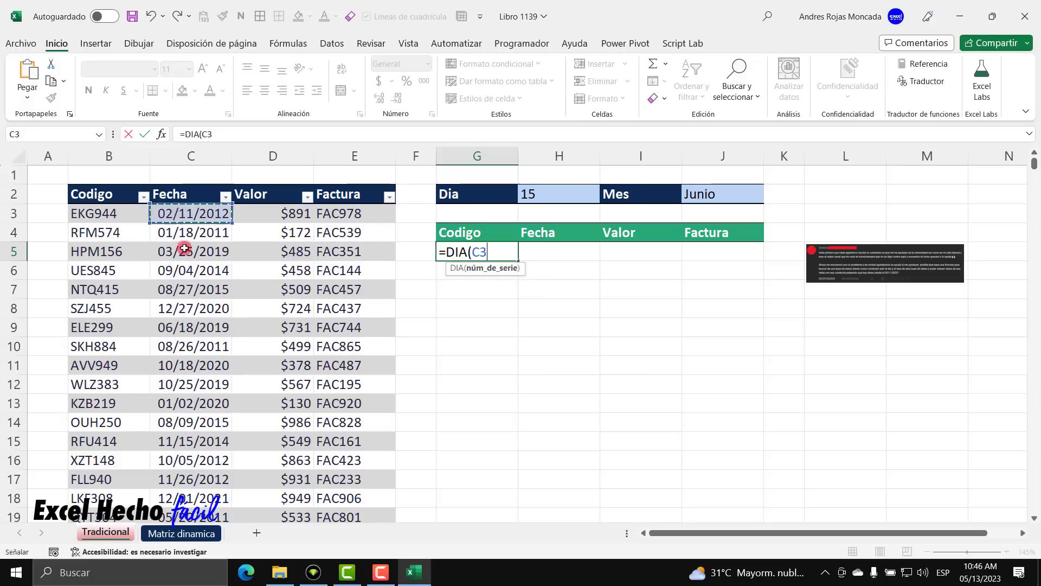
{"action": "left_click", "coordinate": [197, 231]}
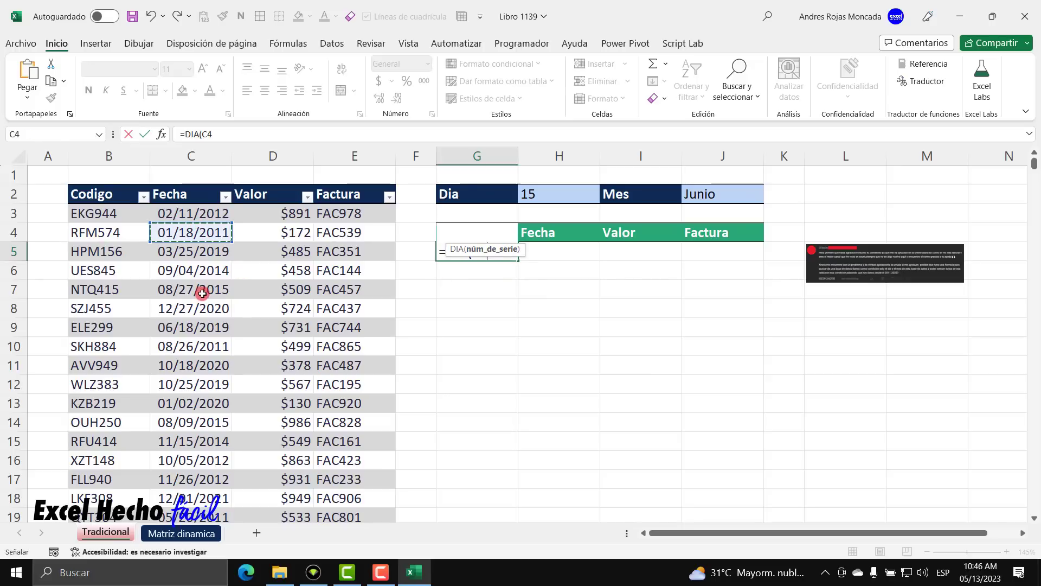
{"action": "left_click", "coordinate": [200, 252]}
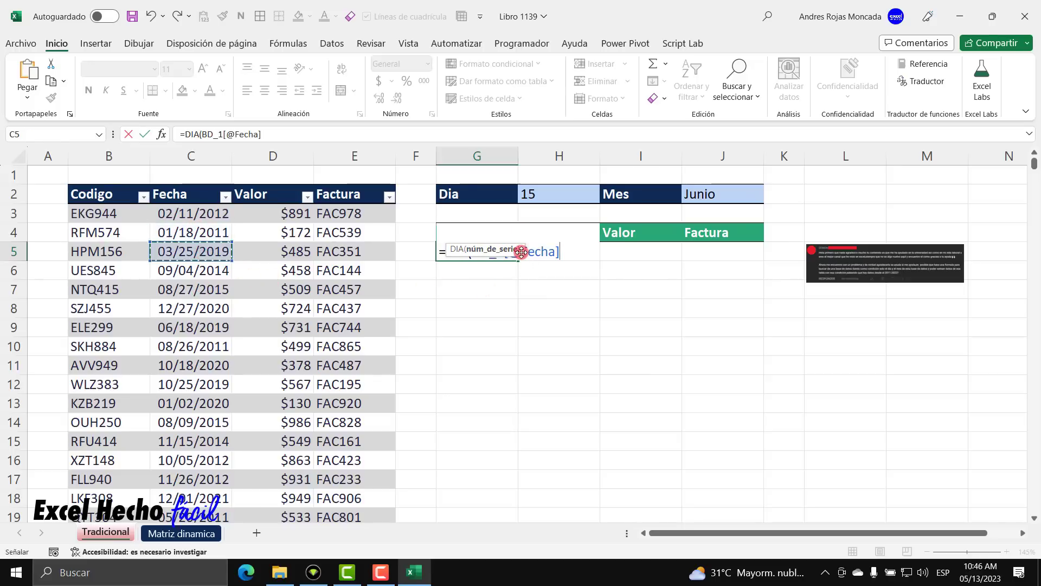
{"action": "left_click_drag", "start_coordinate": [518, 249], "coordinate": [522, 334]}
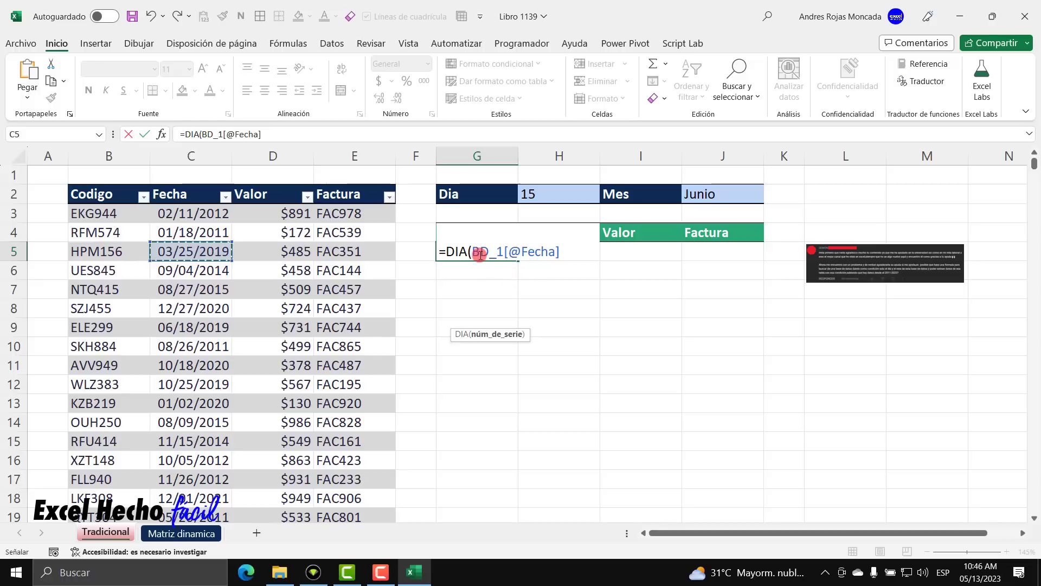
{"action": "left_click_drag", "start_coordinate": [472, 252], "coordinate": [580, 257]}
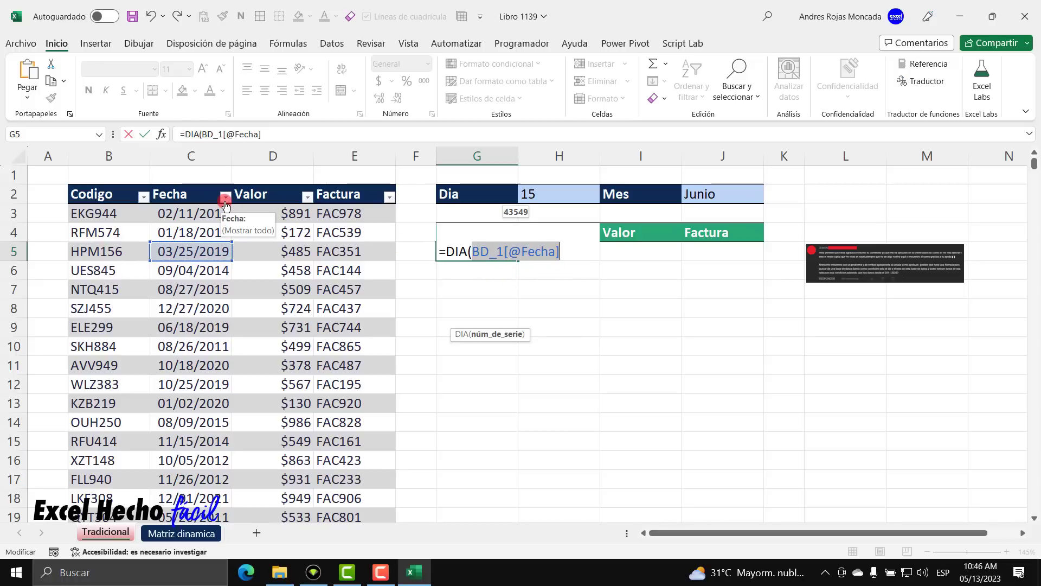
{"action": "left_click", "coordinate": [195, 186]}
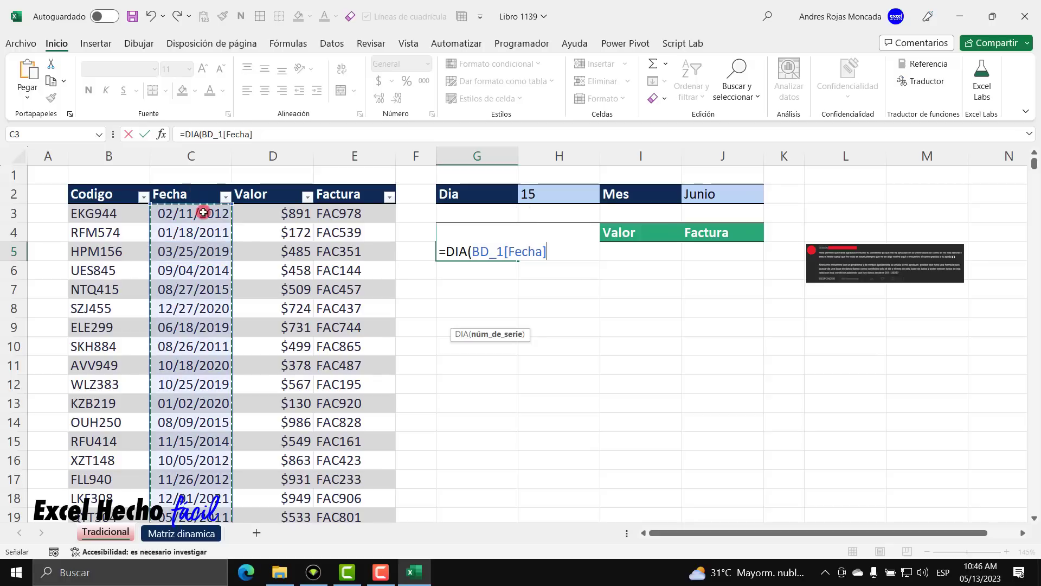
{"action": "type", "text": ")"}
{"action": "key", "text": "F9"}
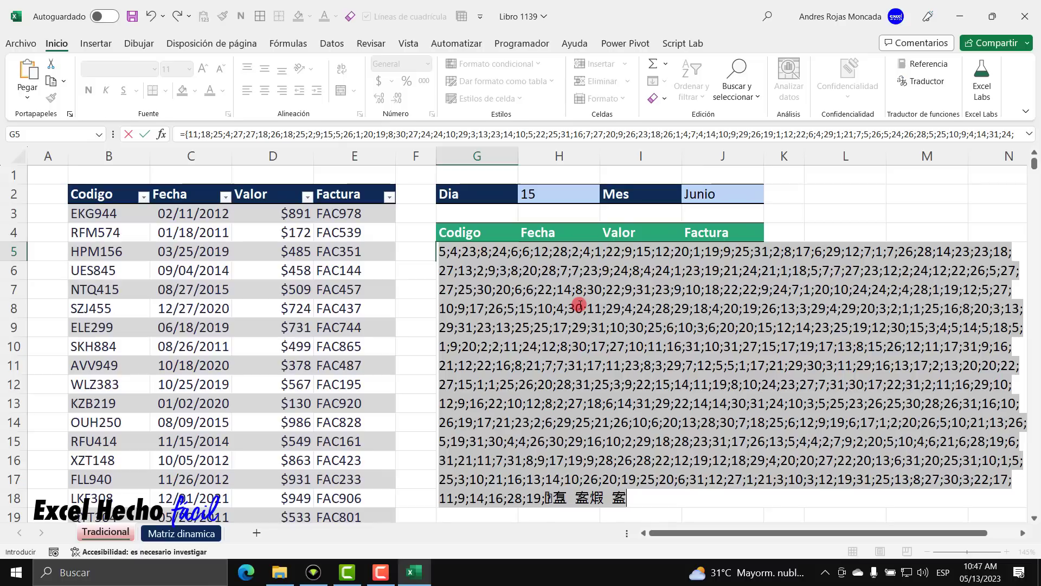
{"action": "key", "text": "ctrl+z"}
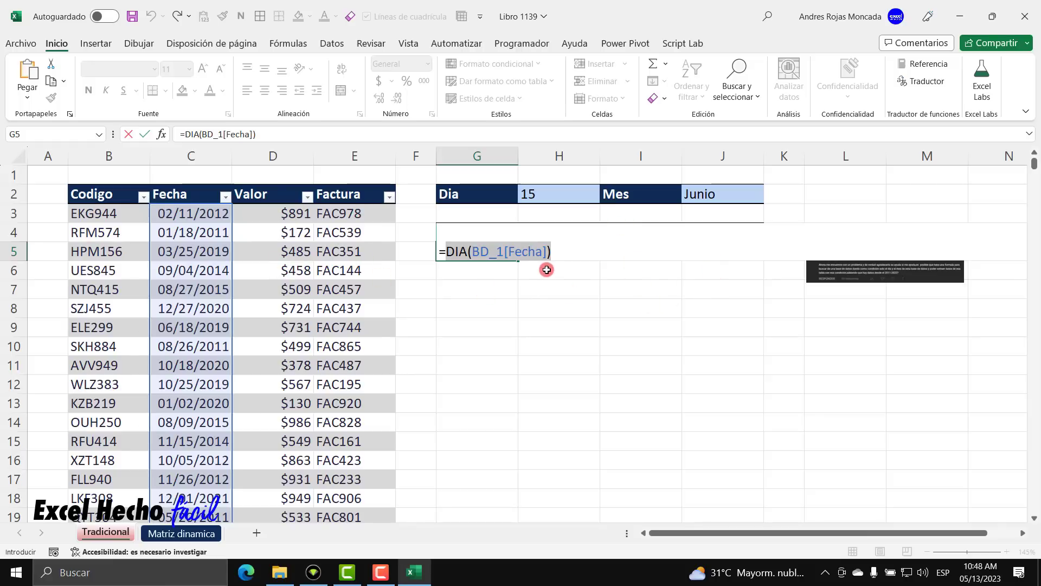
Lock the DIA argument as the absolute structured reference BD_1[[Fecha]:[Fecha]] and copy that reference
{"action": "left_click_drag", "start_coordinate": [546, 251], "coordinate": [506, 251]}
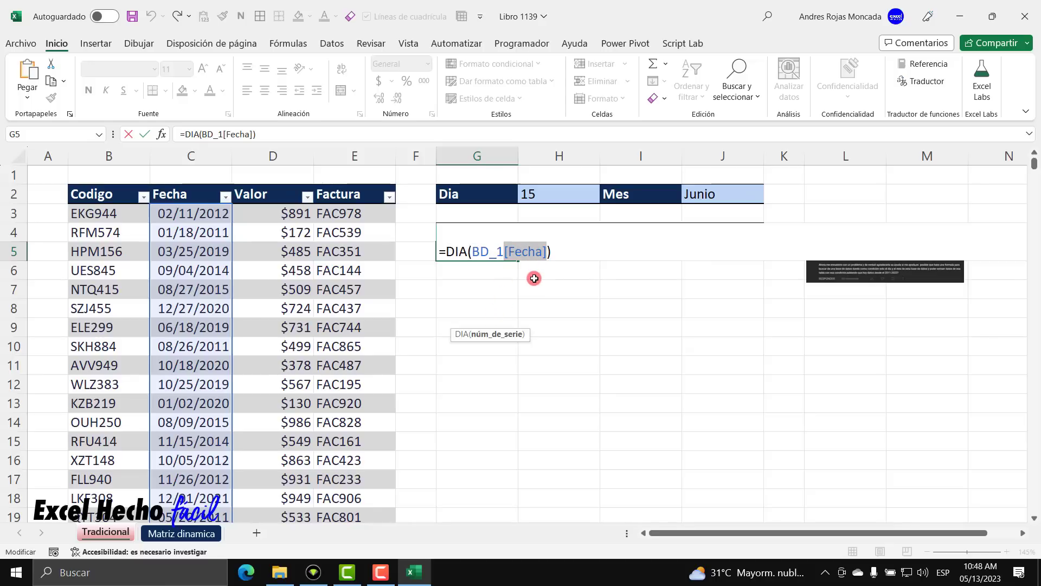
{"action": "left_click", "coordinate": [504, 251]}
{"action": "type", "text": "["}
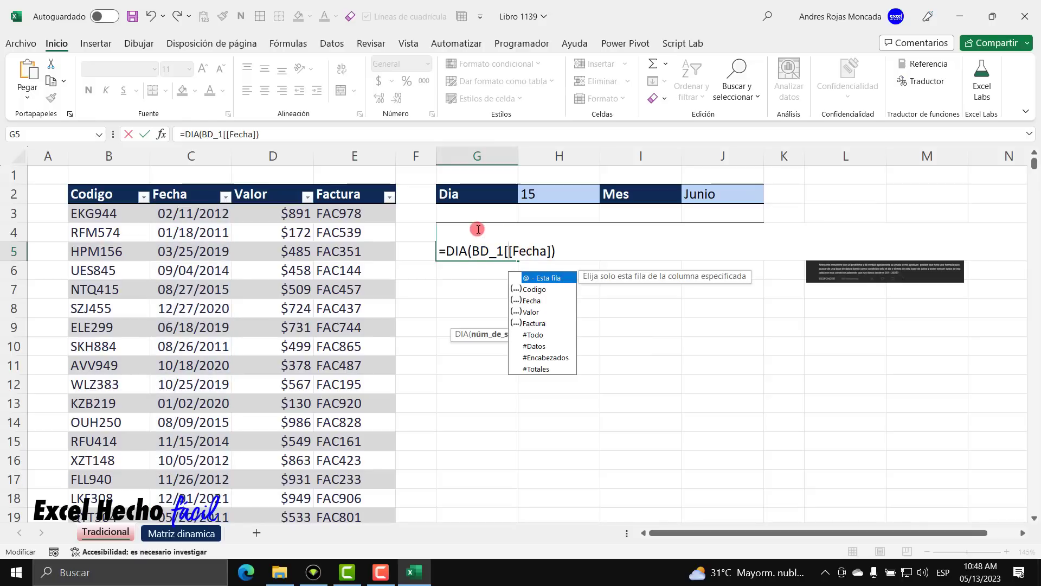
{"action": "left_click", "coordinate": [550, 250]}
{"action": "type", "text": ":"}
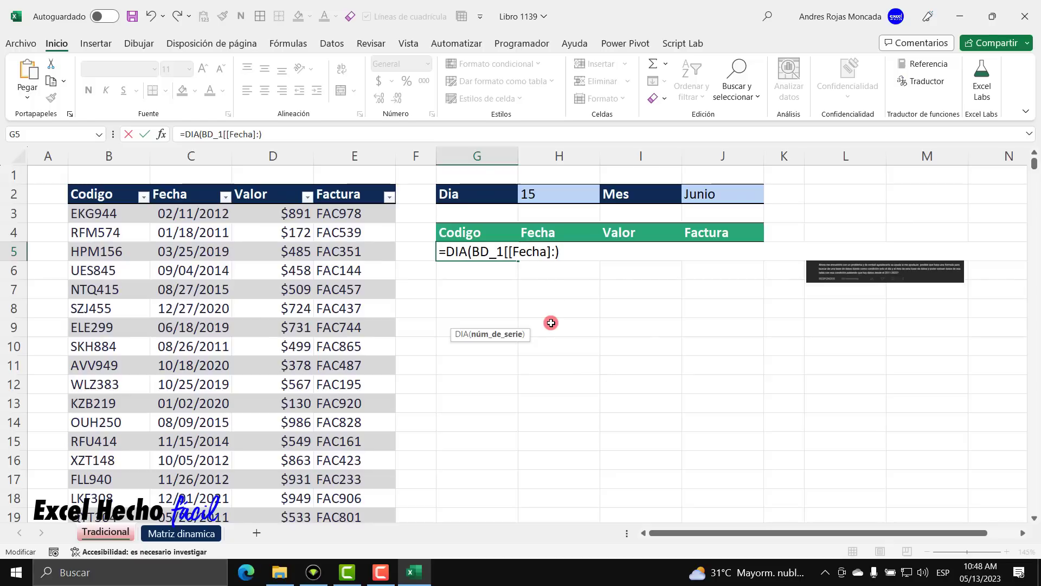
{"action": "type", "text": "[Fecha]"}
{"action": "type", "text": ")"}
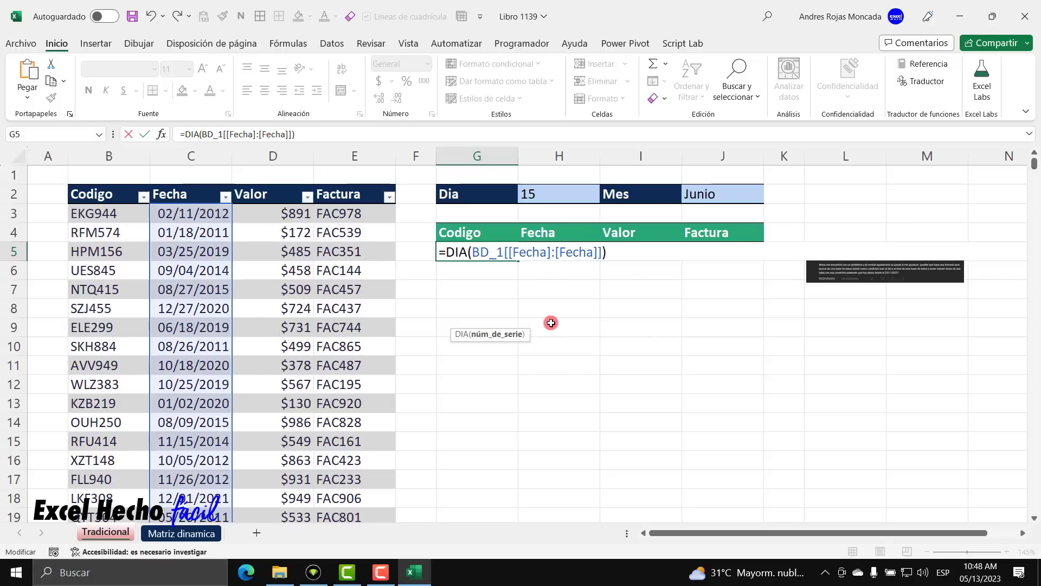
{"action": "left_click", "coordinate": [473, 251]}
{"action": "left_click_drag", "start_coordinate": [473, 251], "coordinate": [600, 251]}
{"action": "key", "text": "ctrl+c"}
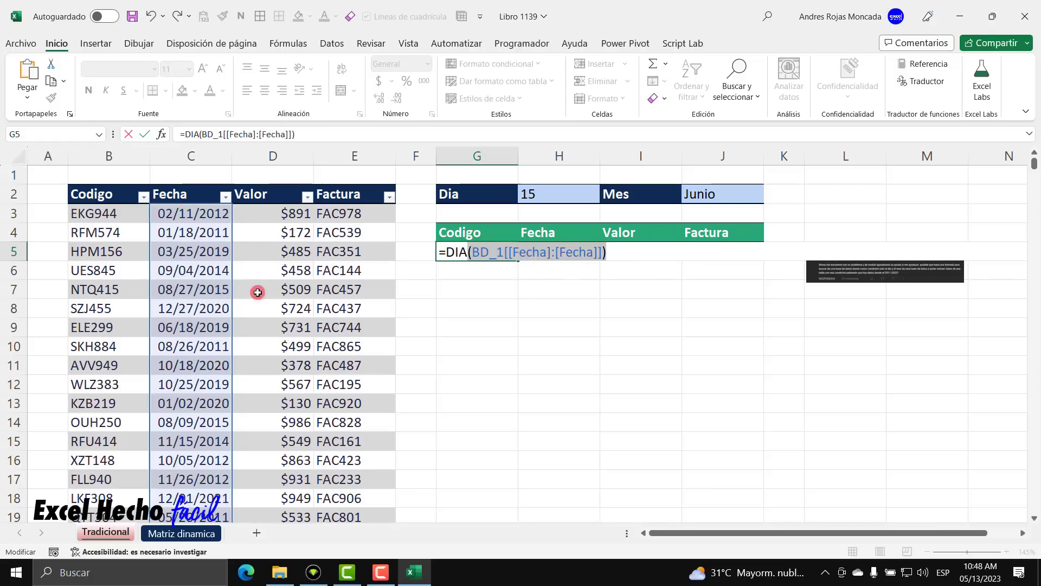
Compare the DIA result with cell H2, evaluate the comparison in place, and restore the formula
{"action": "left_click", "coordinate": [611, 252]}
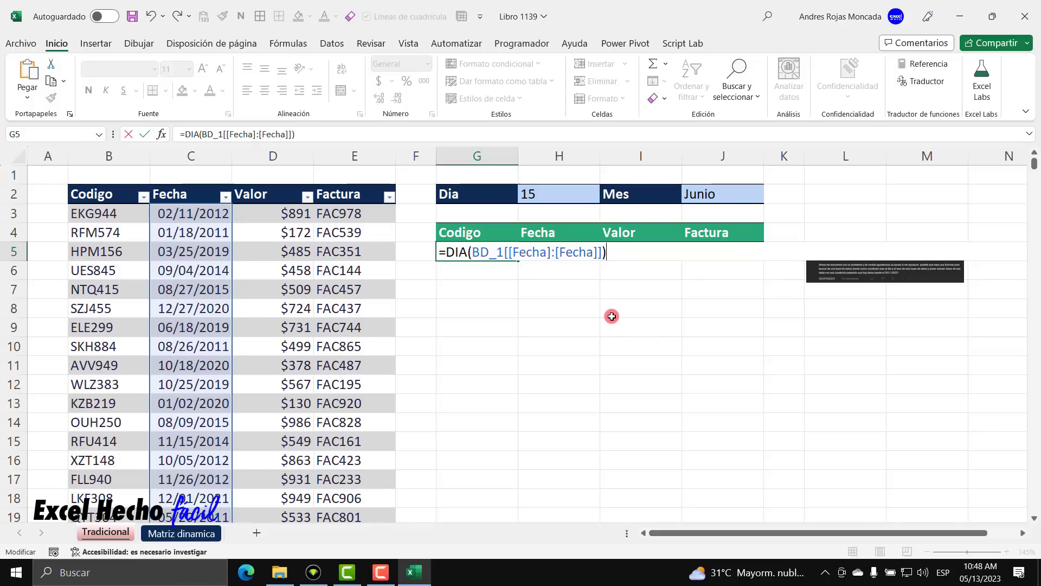
{"action": "type", "text": "="}
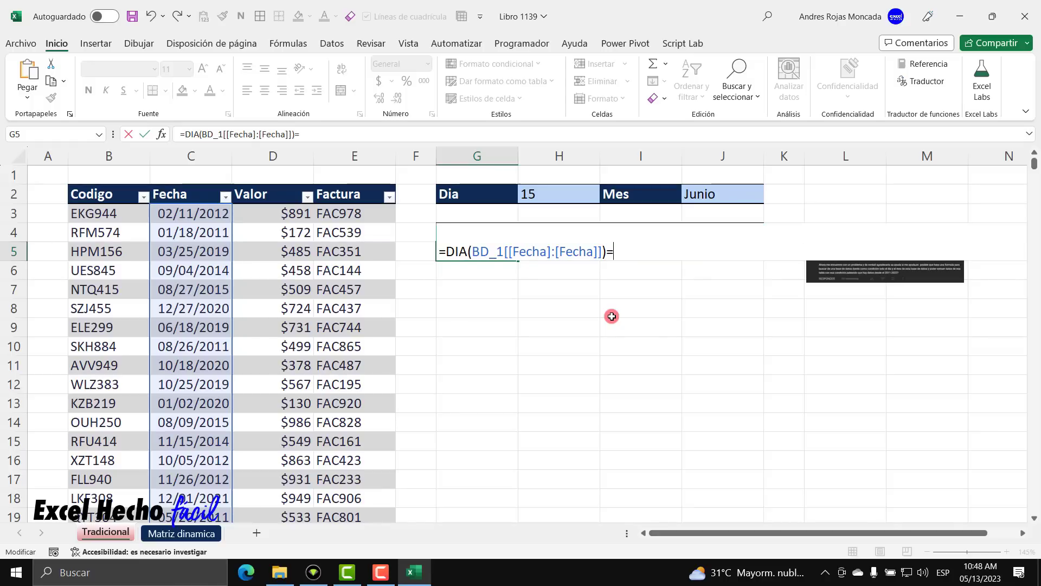
{"action": "left_click", "coordinate": [558, 193]}
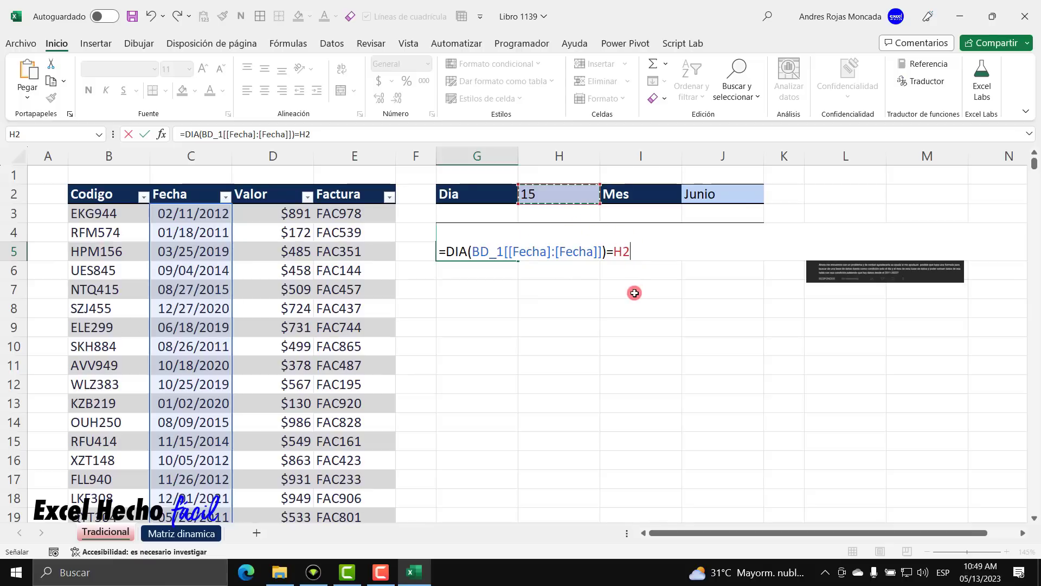
{"action": "key", "text": "F9"}
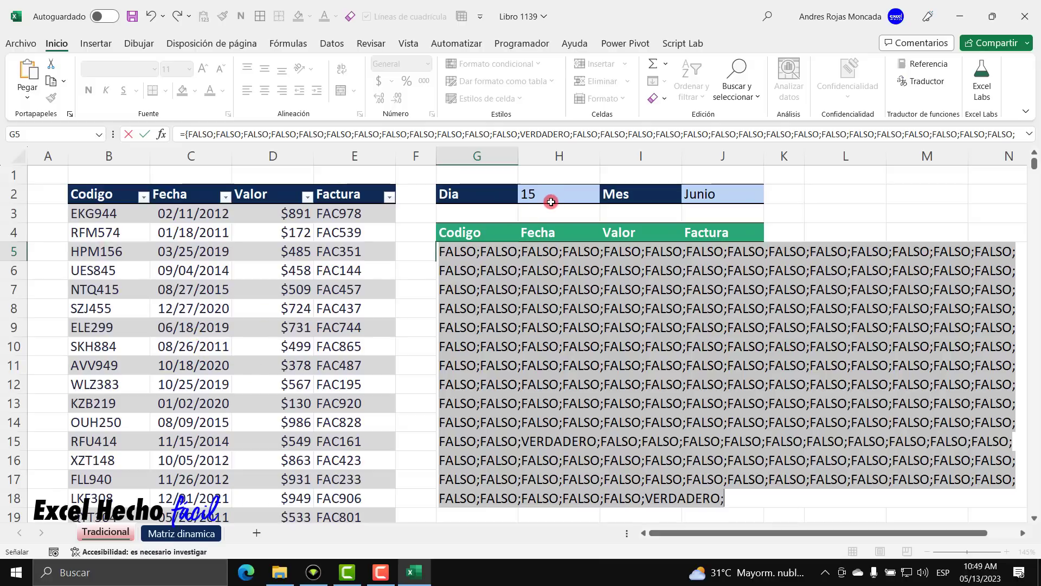
{"action": "key", "text": "ctrl+z"}
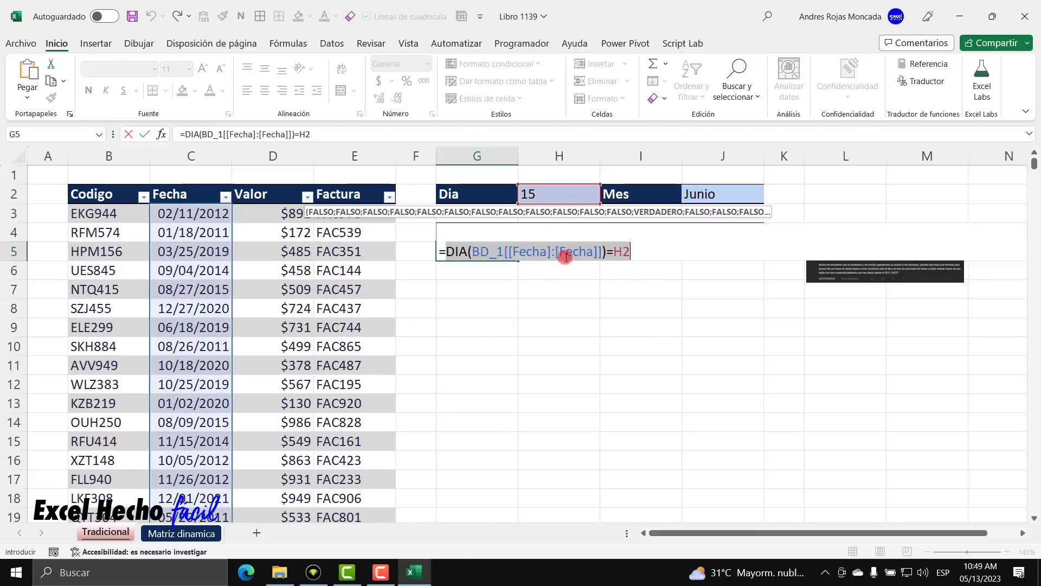
Make the H2 reference absolute as $H$2, enclose the day condition in parentheses, and open a second condition with *(
{"action": "left_click_drag", "start_coordinate": [613, 251], "coordinate": [629, 251]}
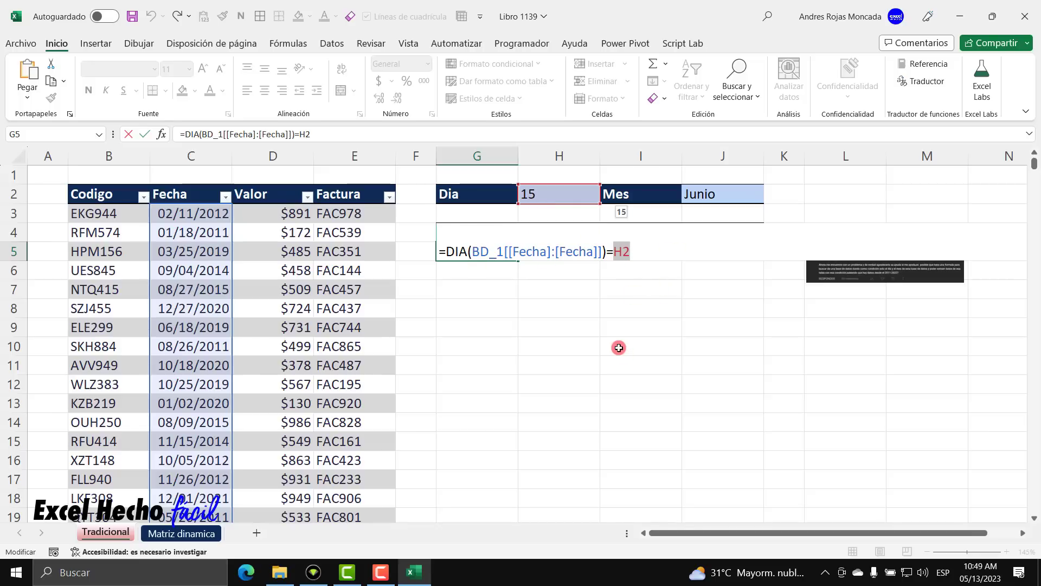
{"action": "key", "text": "F4"}
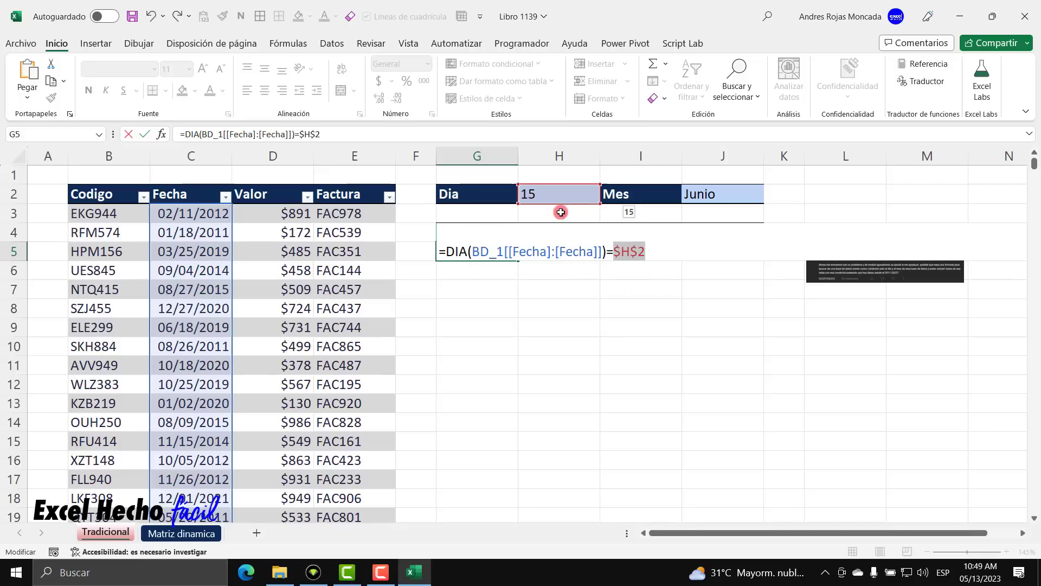
{"action": "left_click", "coordinate": [442, 250]}
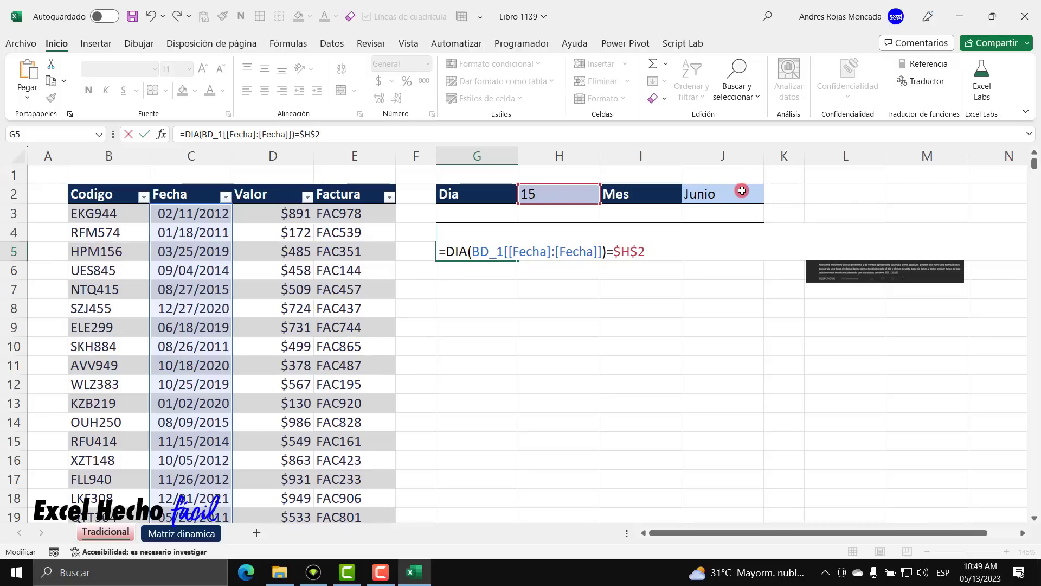
{"action": "type", "text": "("}
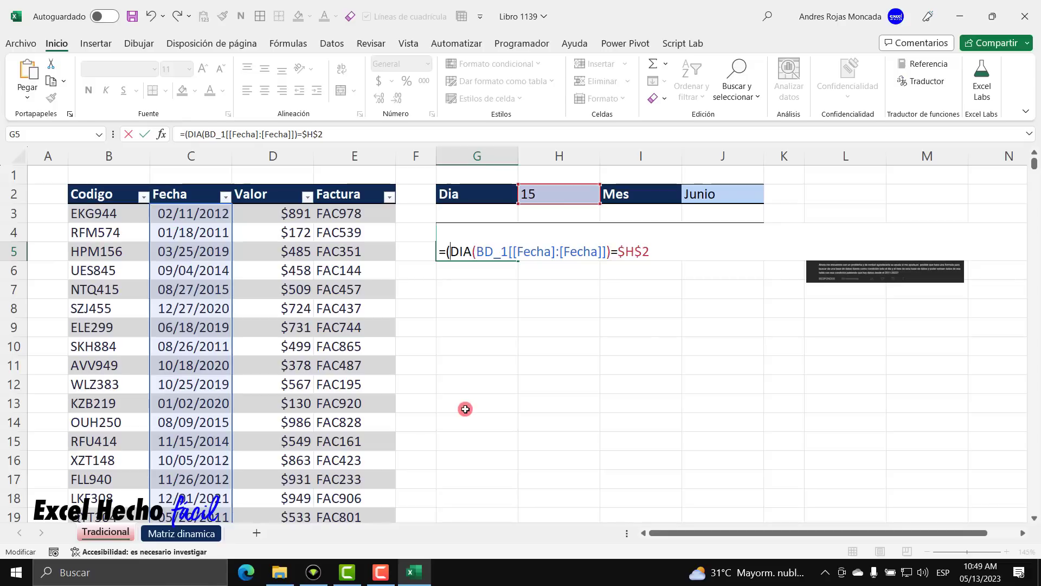
{"action": "key", "text": "End"}
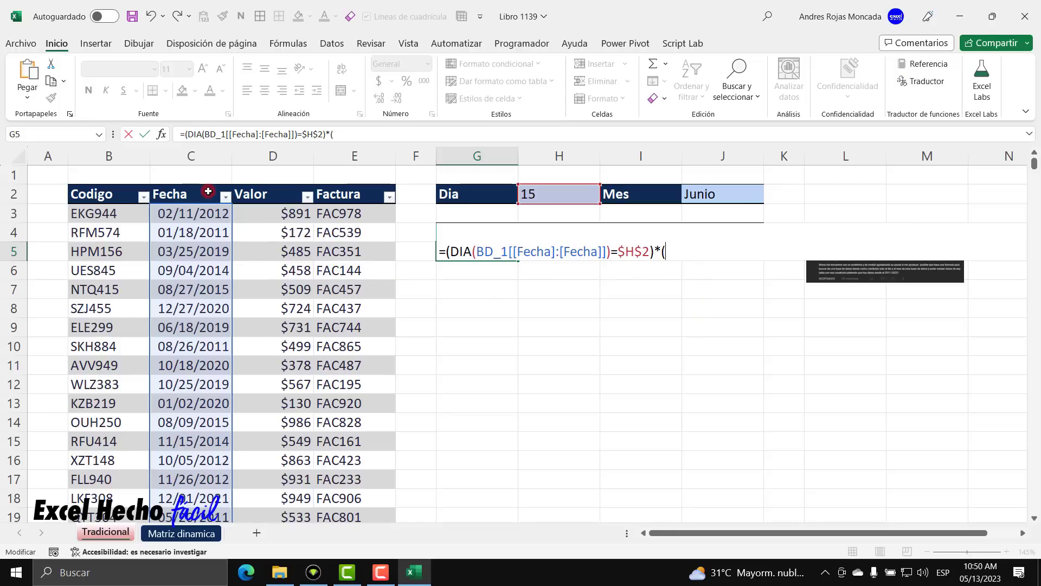
Add MES(BD_1[[Fecha]:[Fecha]]) to the second condition, replacing the plain Fecha column reference with the copied absolute one
{"action": "type", "text": "mes"}
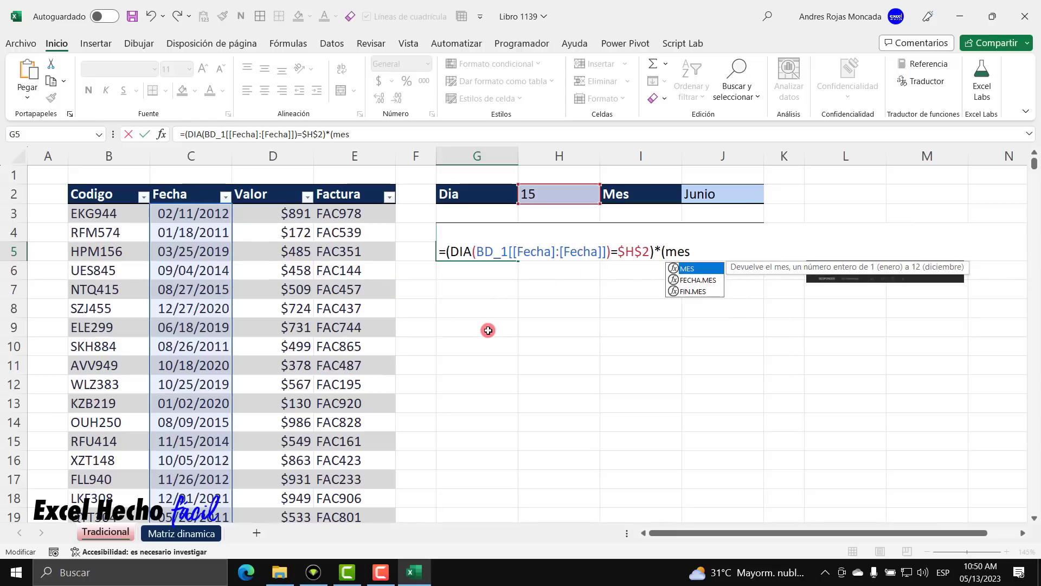
{"action": "key", "text": "Tab"}
{"action": "left_click", "coordinate": [186, 196]}
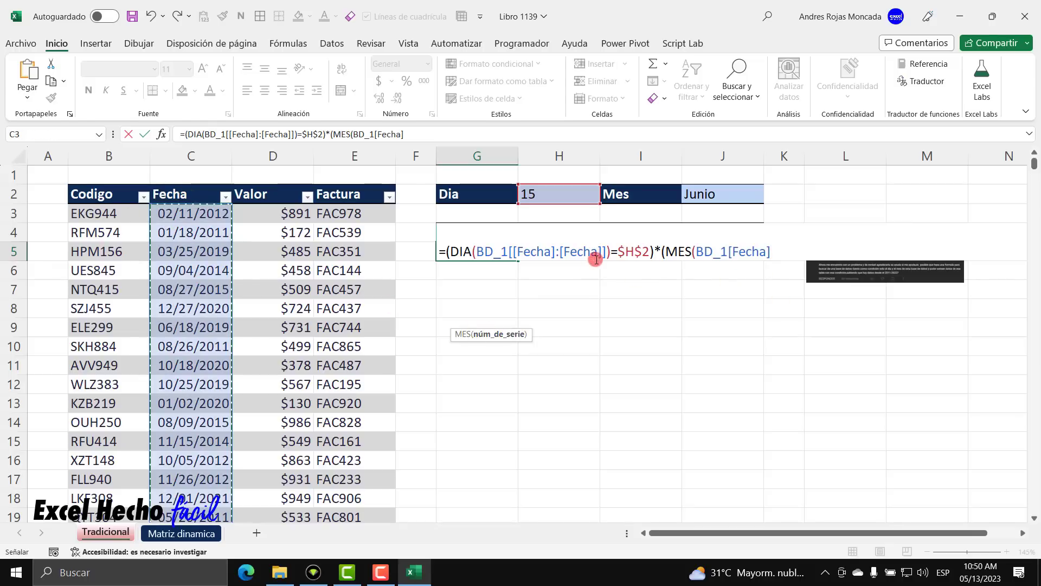
{"action": "left_click_drag", "start_coordinate": [606, 253], "coordinate": [477, 254]}
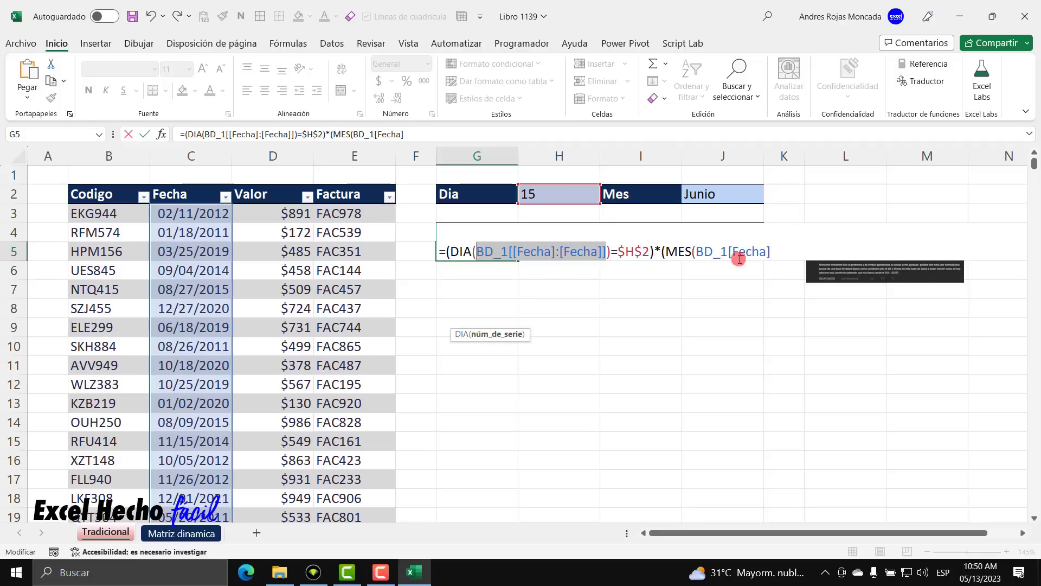
{"action": "left_click", "coordinate": [707, 253]}
{"action": "left_click_drag", "start_coordinate": [707, 254], "coordinate": [773, 256]}
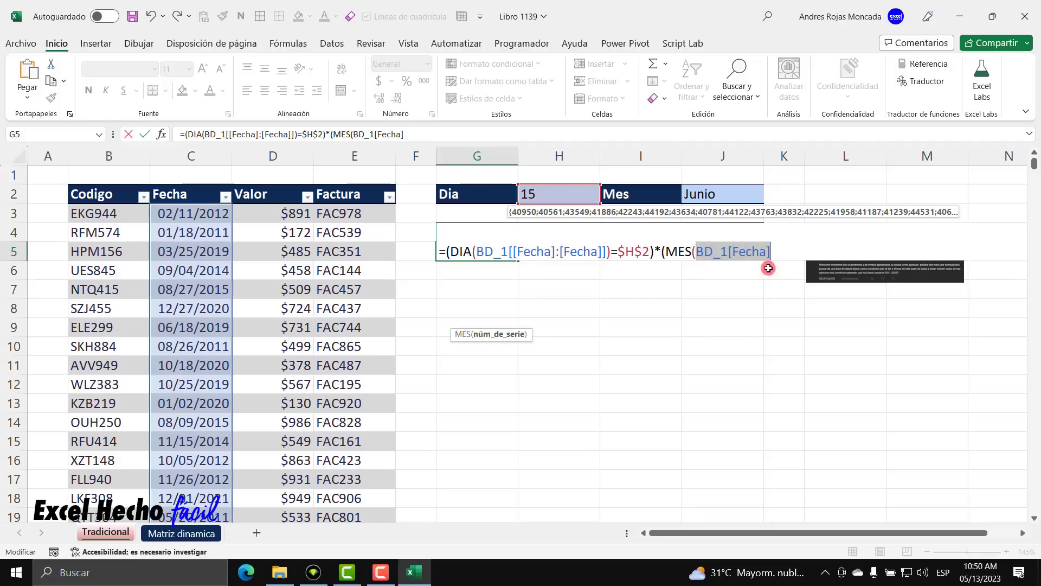
{"action": "key", "text": "ctrl+v"}
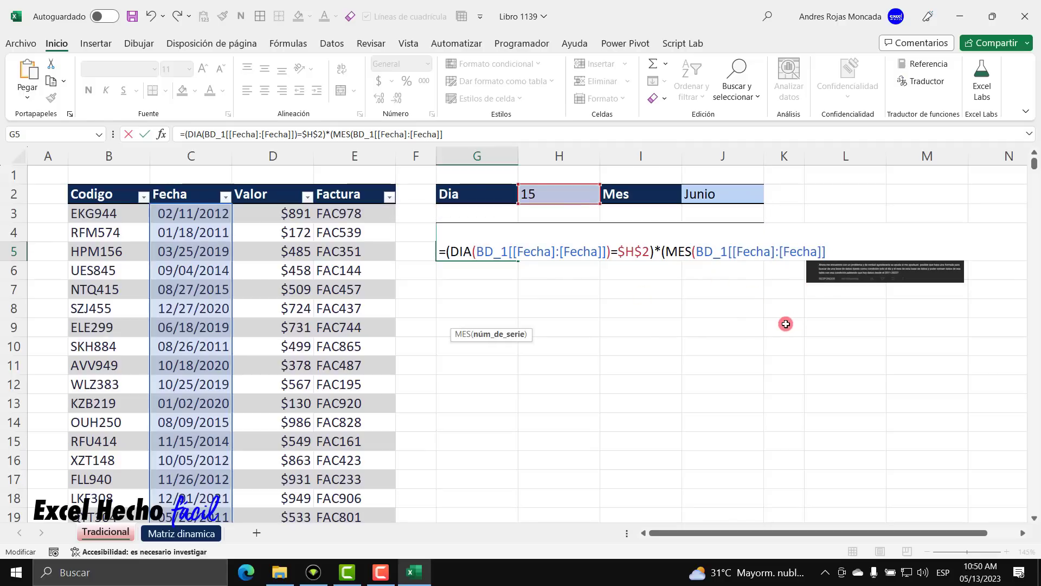
{"action": "type", "text": ")"}
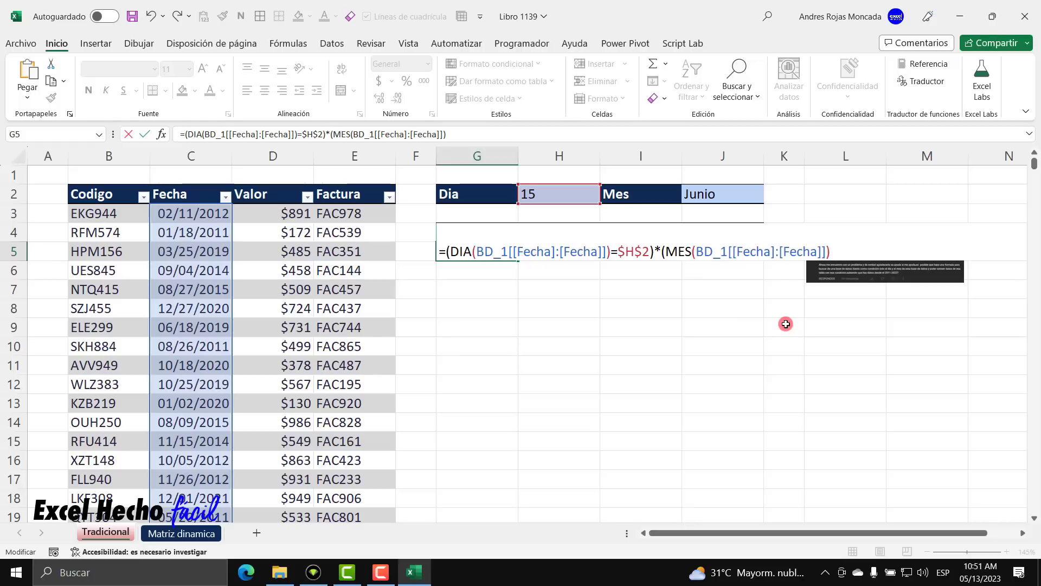
Evaluate the MES function over the Fecha column in place, and restore the formula
{"action": "left_click_drag", "start_coordinate": [664, 252], "coordinate": [838, 264]}
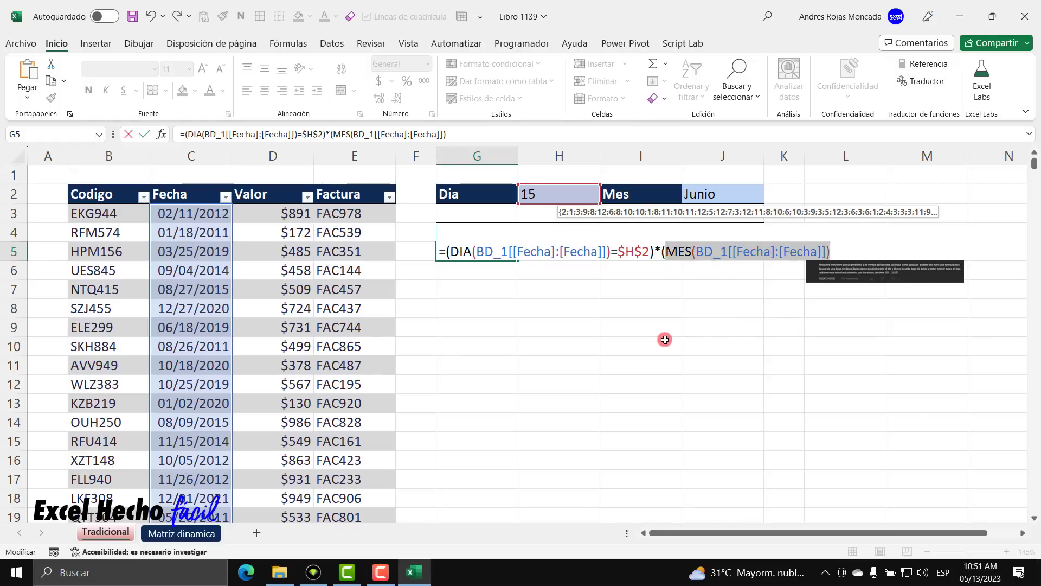
{"action": "key", "text": "F9"}
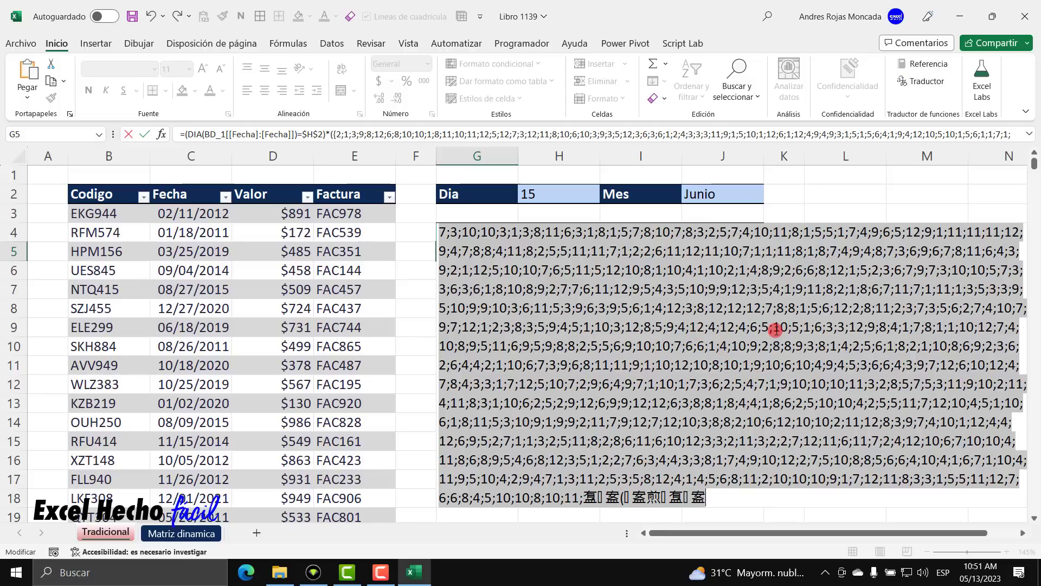
{"action": "key", "text": "ctrl+z"}
Compare the MES result with the month number of cell J2 by adding =MES(J2&1) to the second condition
{"action": "type", "text": ")"}
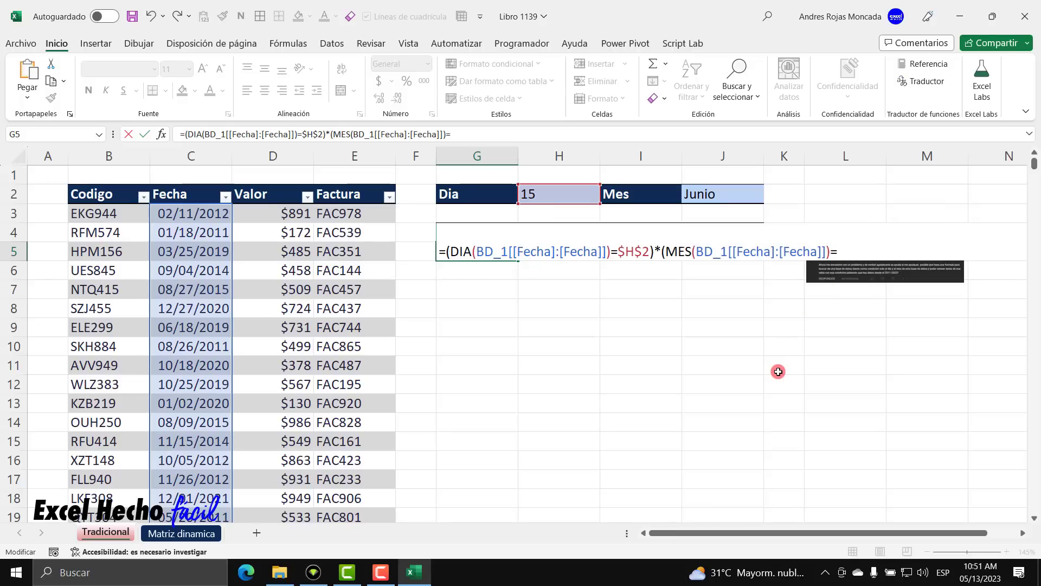
{"action": "left_click", "coordinate": [700, 193]}
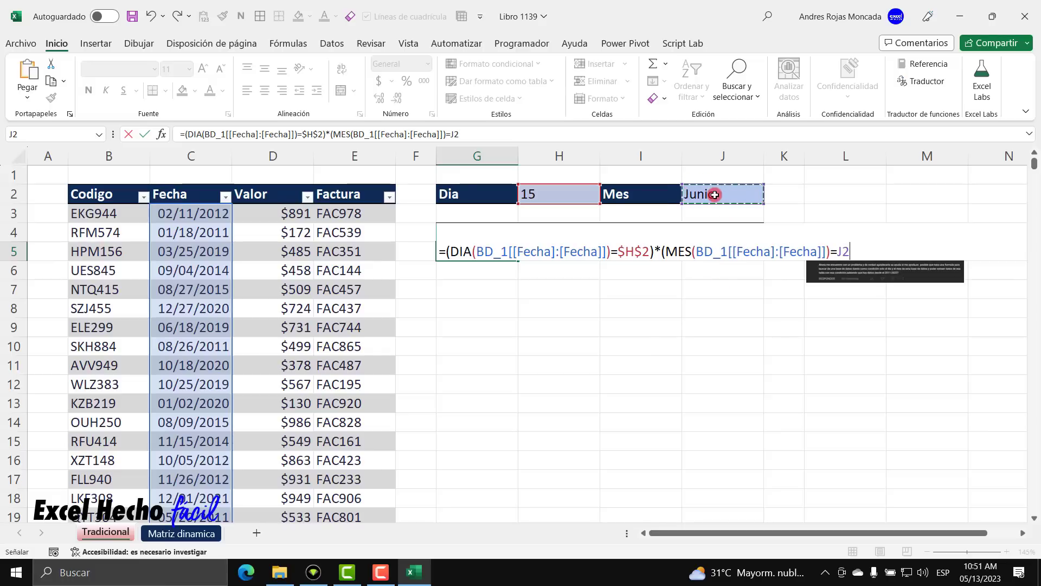
{"action": "left_click", "coordinate": [835, 251]}
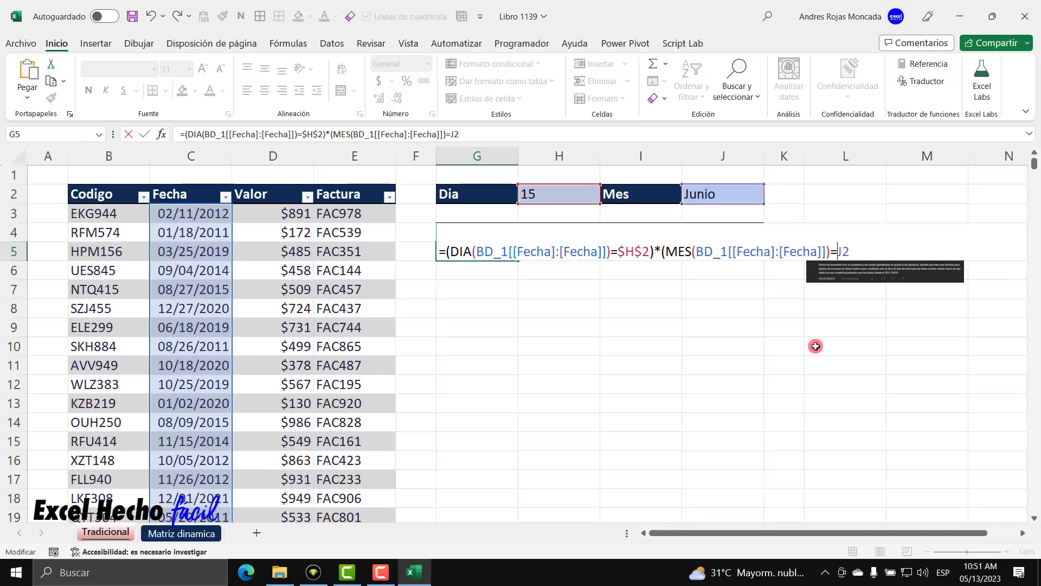
{"action": "type", "text": "mes"}
{"action": "key", "text": "Tab"}
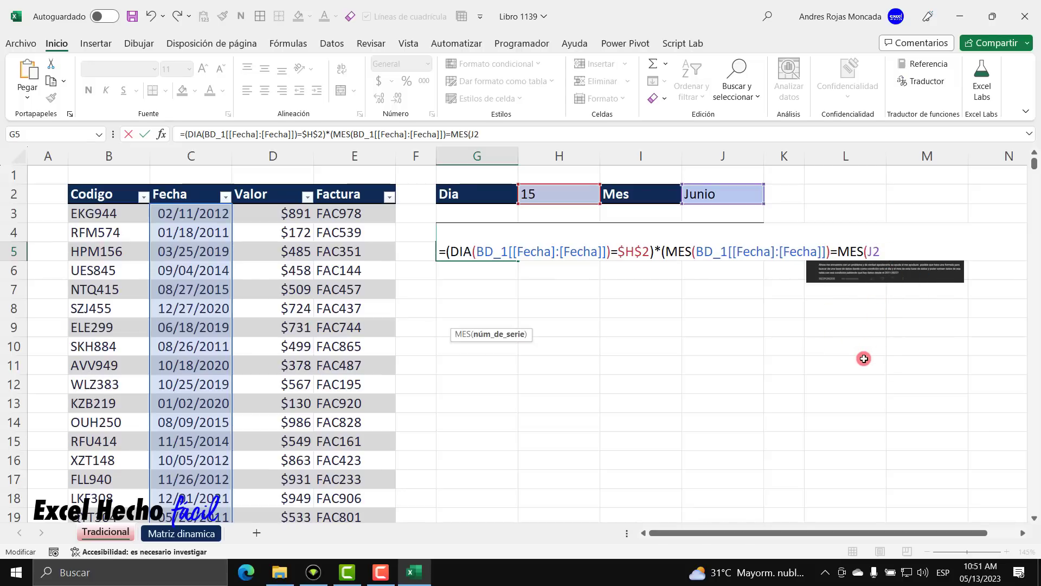
{"action": "type", "text": "&1)"}
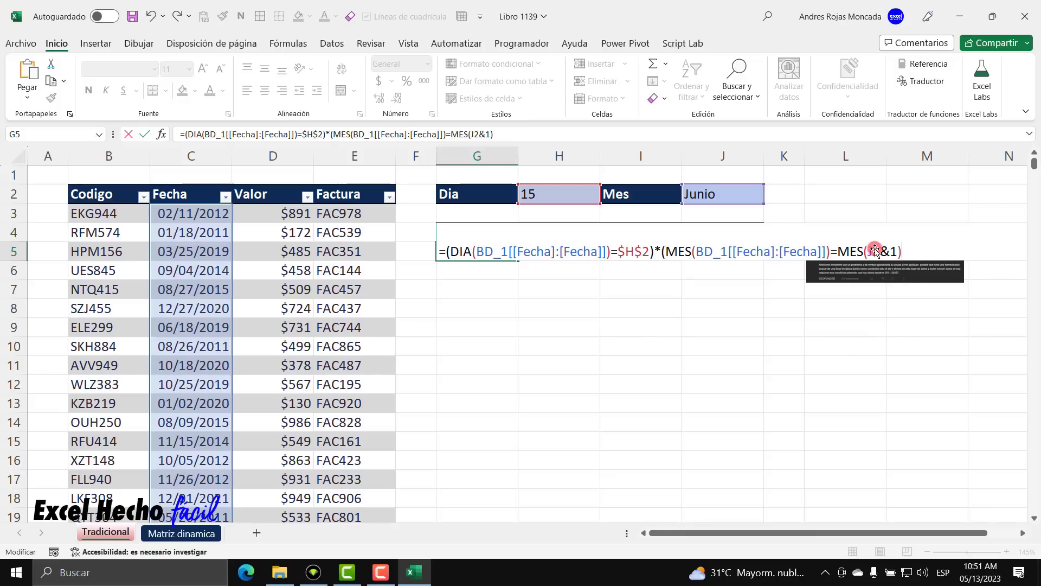
Evaluate J2&1 and the whole MES(J2&1) expression in place, restoring the formula after each check
{"action": "left_click_drag", "start_coordinate": [867, 252], "coordinate": [898, 252]}
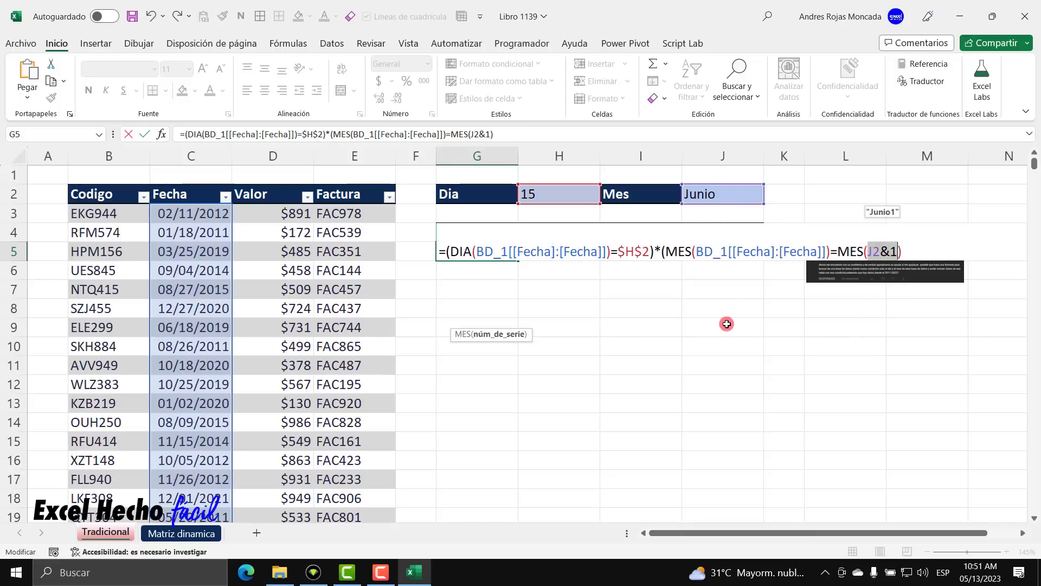
{"action": "key", "text": "F9"}
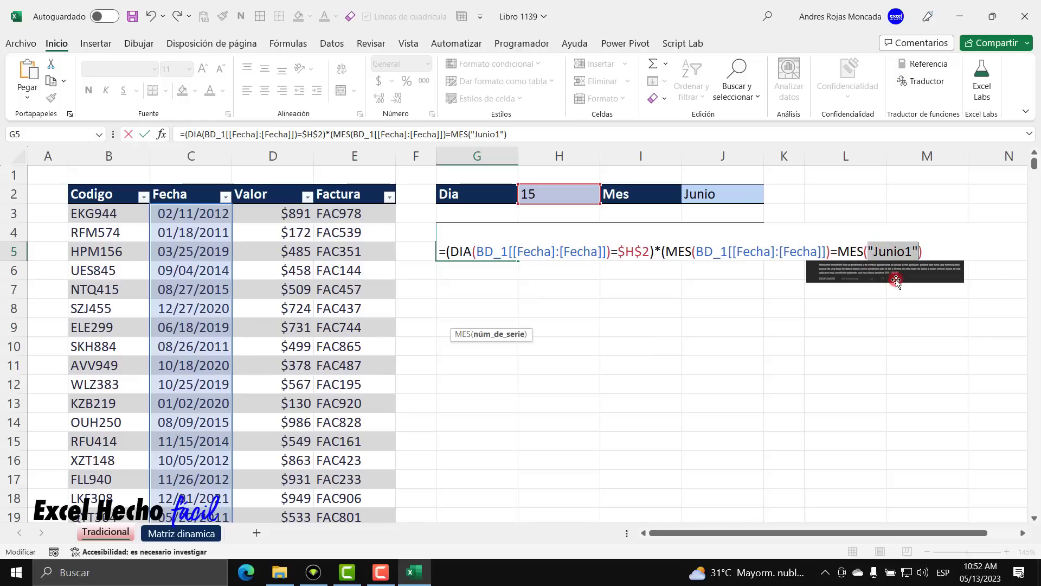
{"action": "type", "text": "J2&1"}
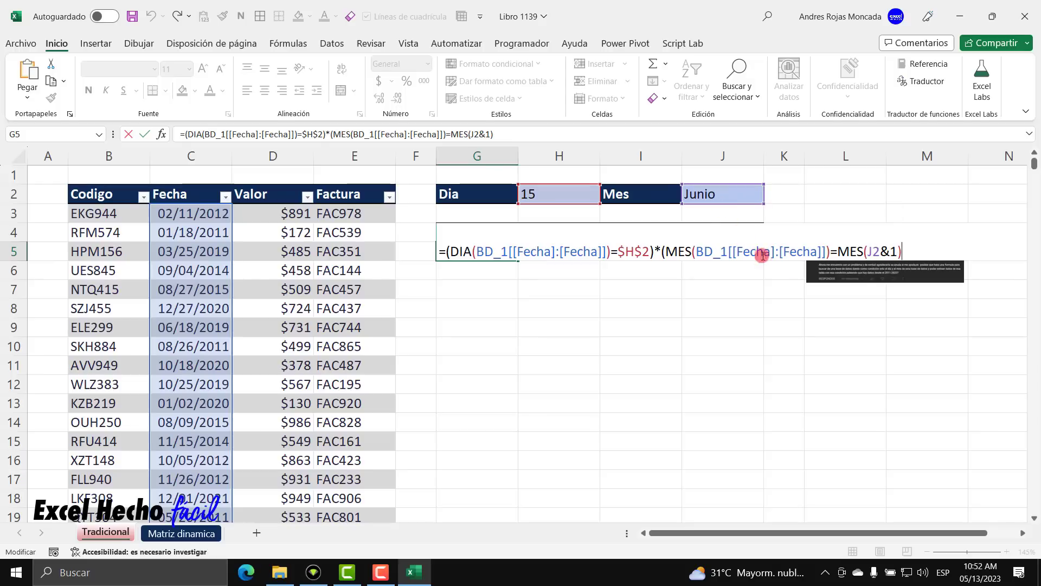
{"action": "left_click_drag", "start_coordinate": [837, 252], "coordinate": [920, 249]}
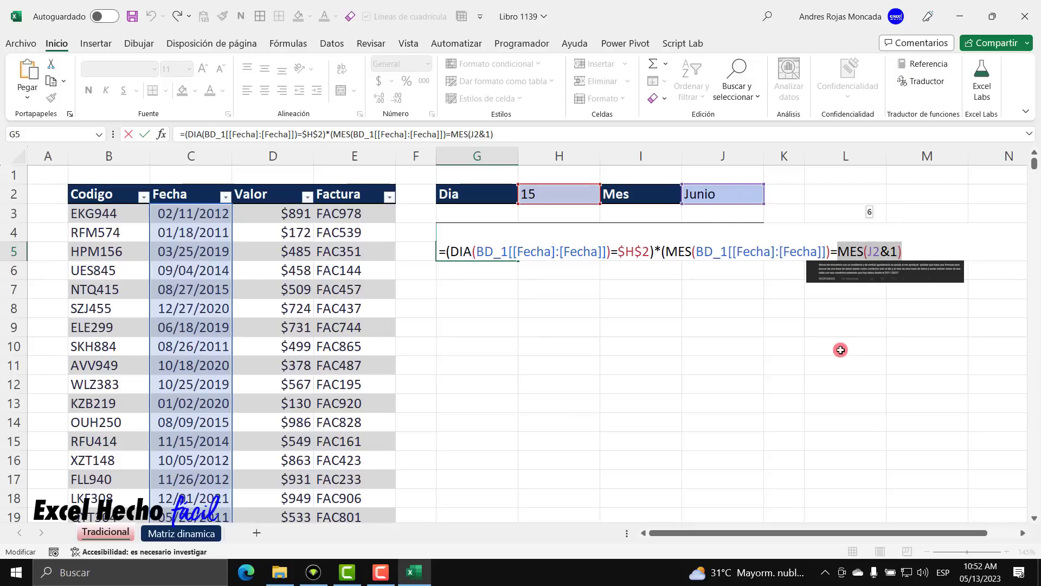
{"action": "key", "text": "F9"}
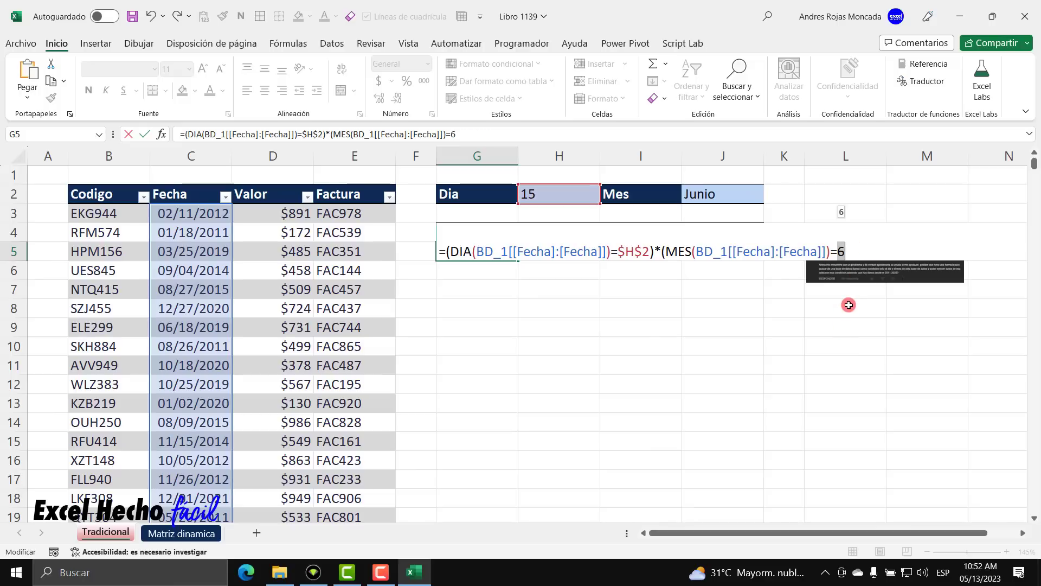
{"action": "key", "text": "ctrl+z"}
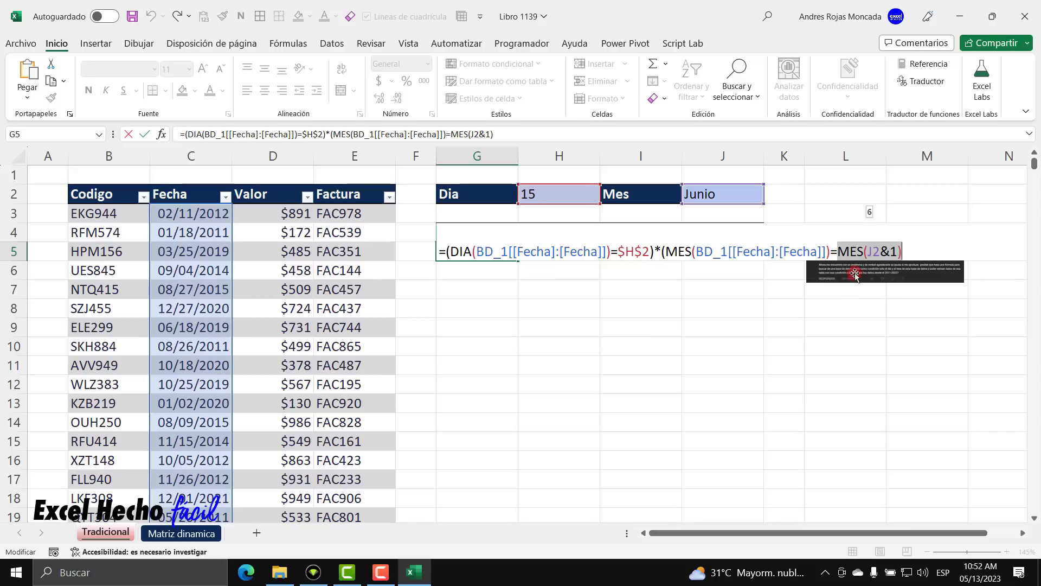
Make the J2 reference inside the month comparison absolute as $J$2
{"action": "left_click", "coordinate": [875, 251]}
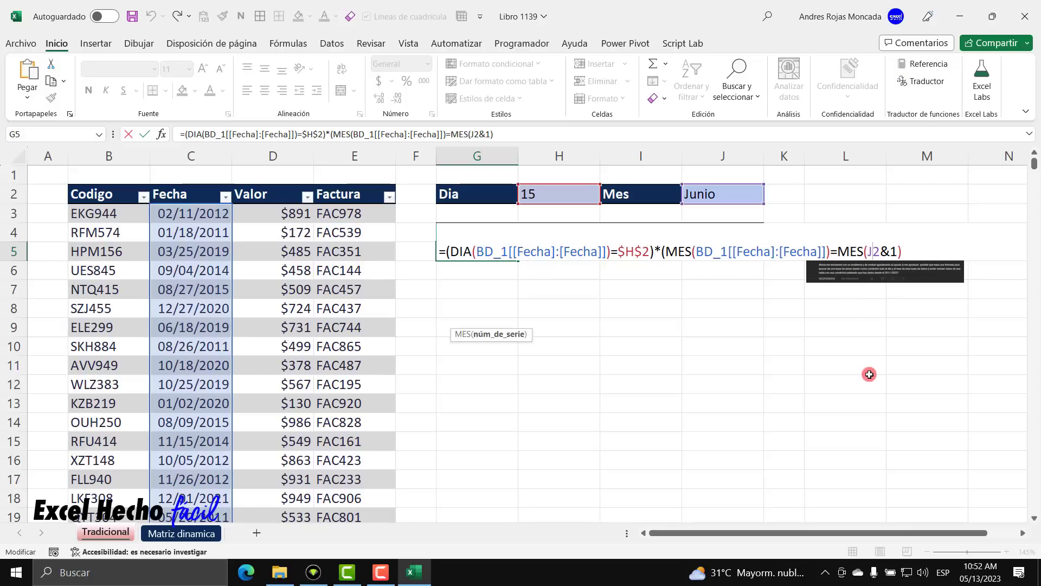
{"action": "key", "text": "F4"}
{"action": "left_click", "coordinate": [923, 251]}
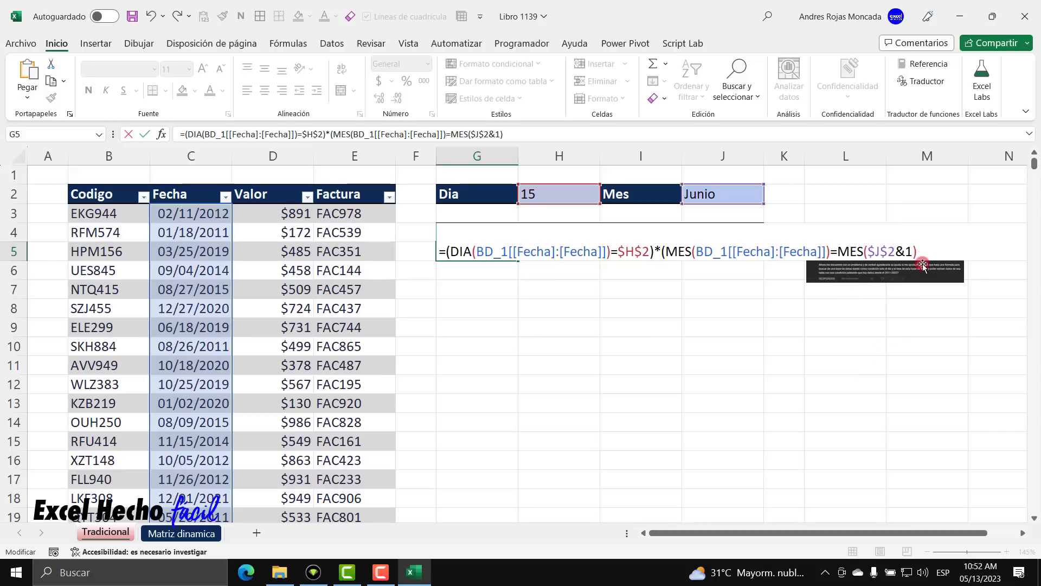
Evaluate the complete month comparison in place, and restore the formula
{"action": "left_click_drag", "start_coordinate": [665, 251], "coordinate": [933, 268]}
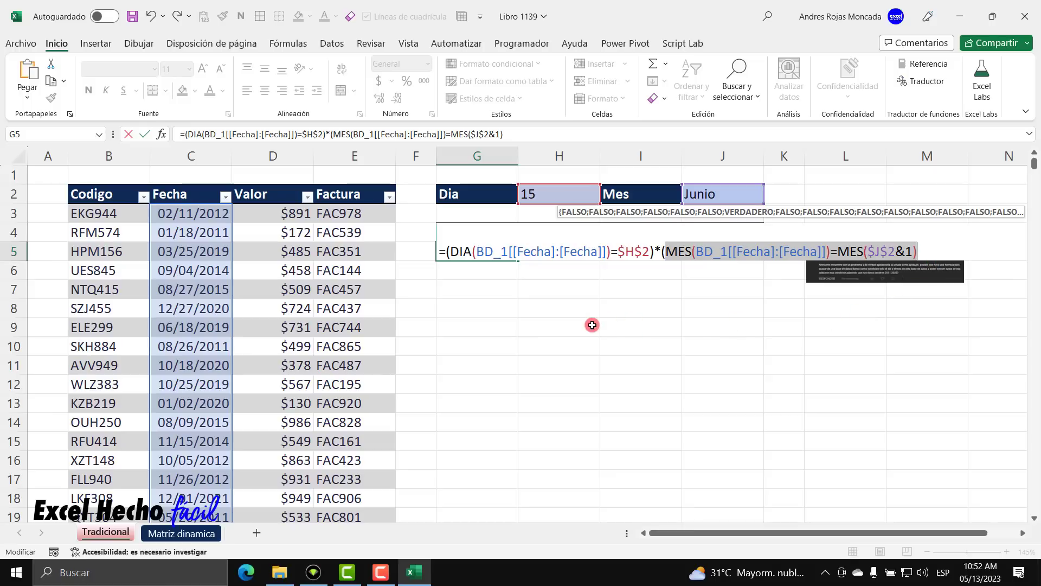
{"action": "key", "text": "F9"}
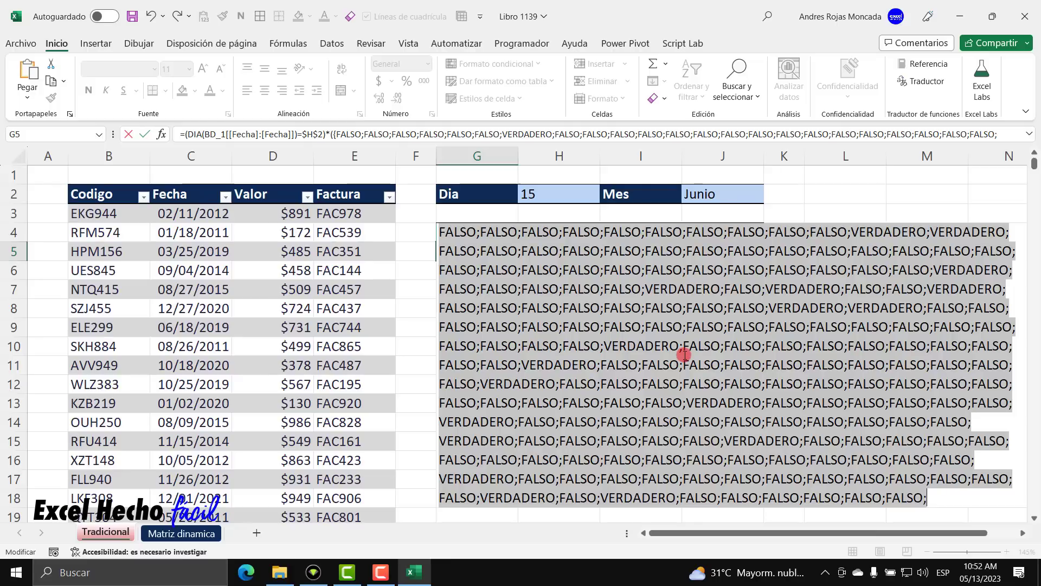
{"action": "key", "text": "ctrl+z"}
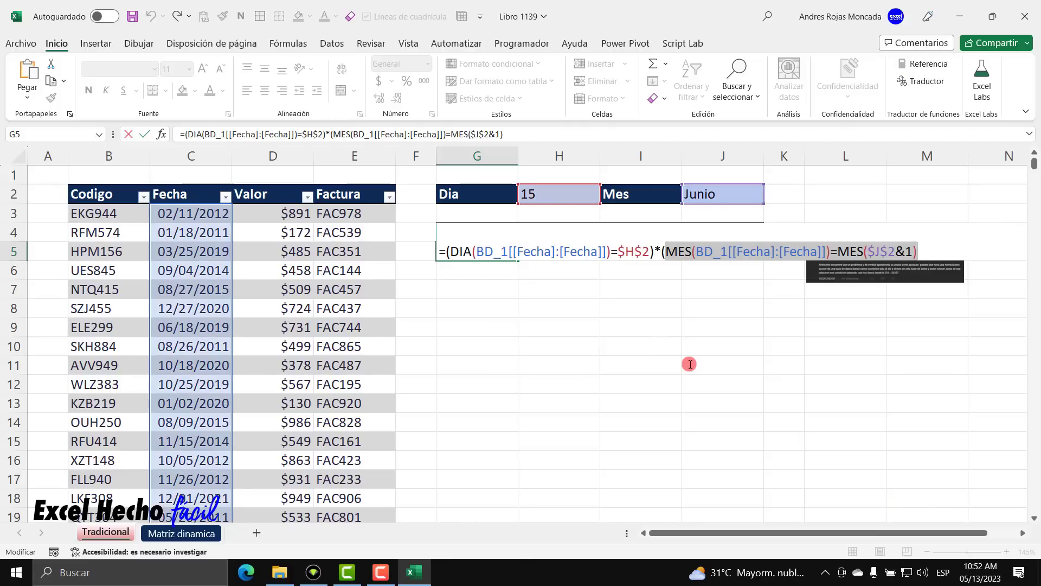
Close the month condition's parenthesis, then evaluate the product of both conditions in place and restore the formula
{"action": "left_click", "coordinate": [919, 251]}
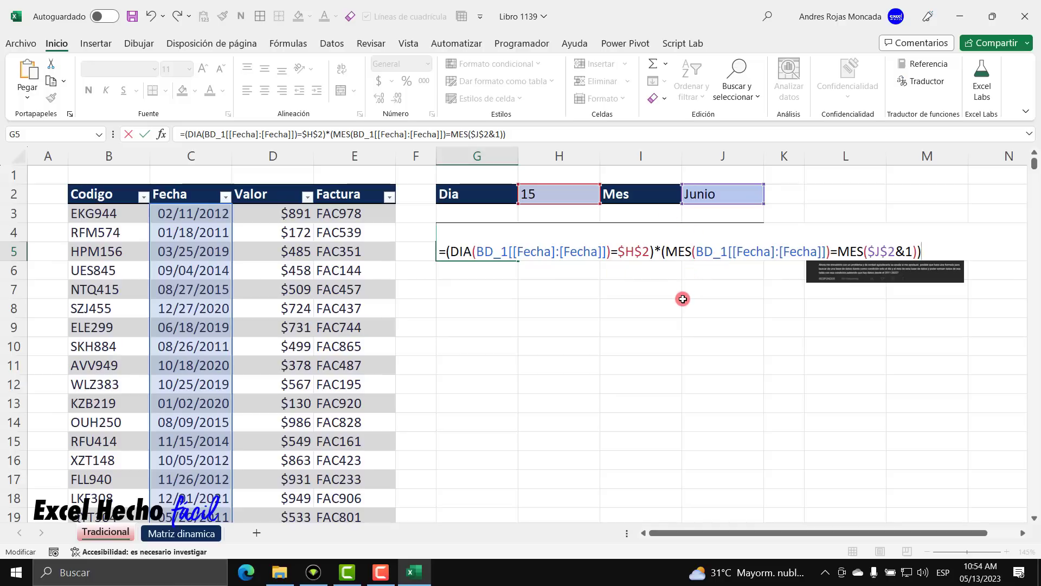
{"action": "key", "text": "F9"}
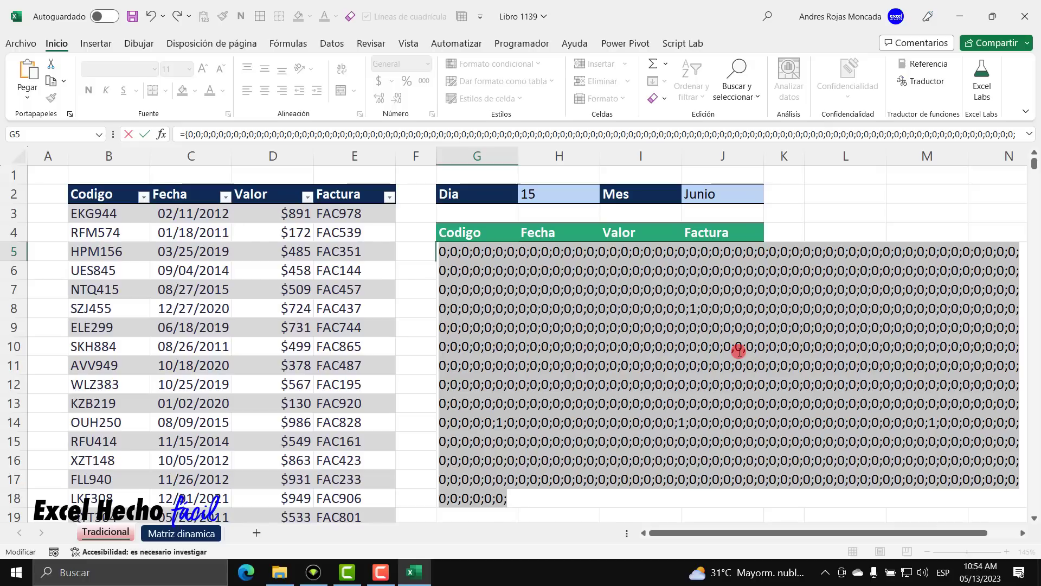
{"action": "key", "text": "ctrl+z"}
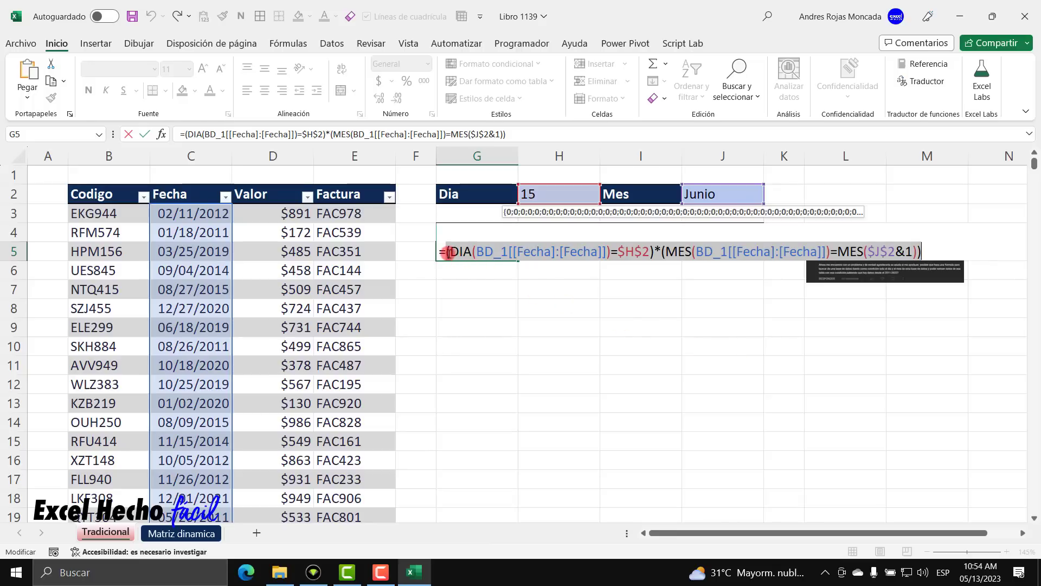
Wrap the day and month conditions in an SI function as its logical test, and open the value-if-true argument
{"action": "left_click", "coordinate": [448, 253]}
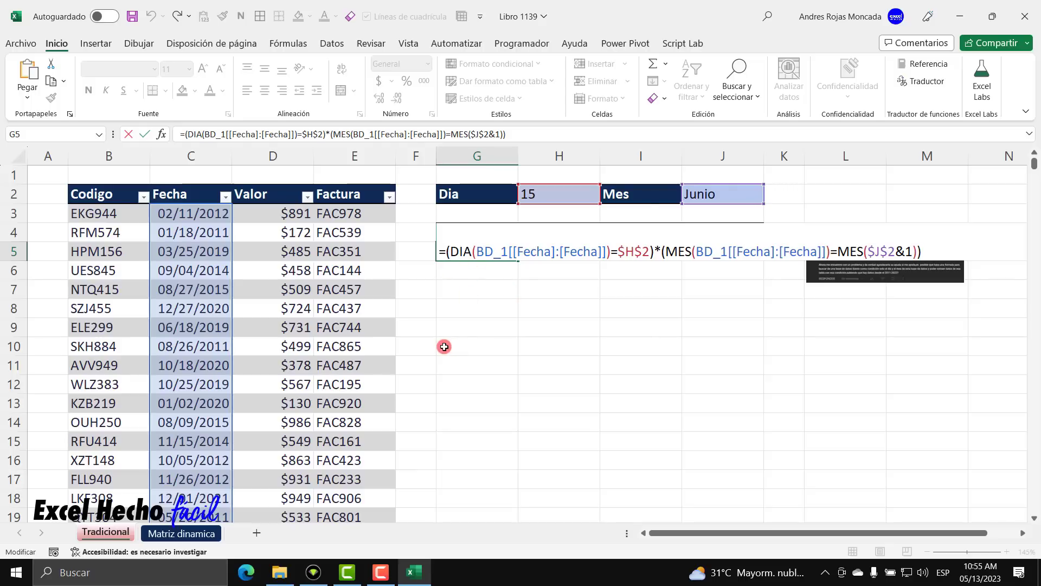
{"action": "type", "text": "SI"}
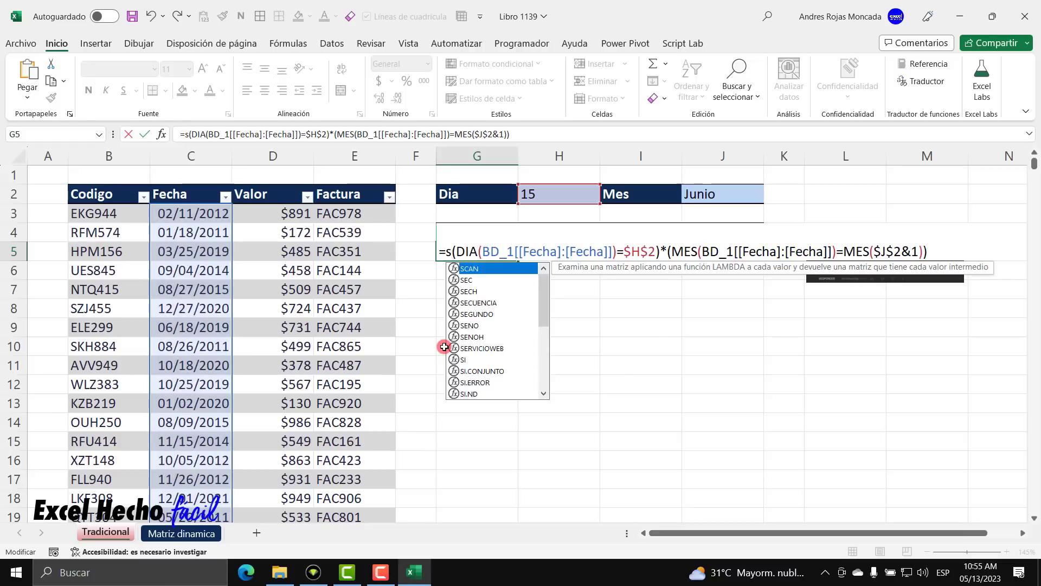
{"action": "type", "text": "("}
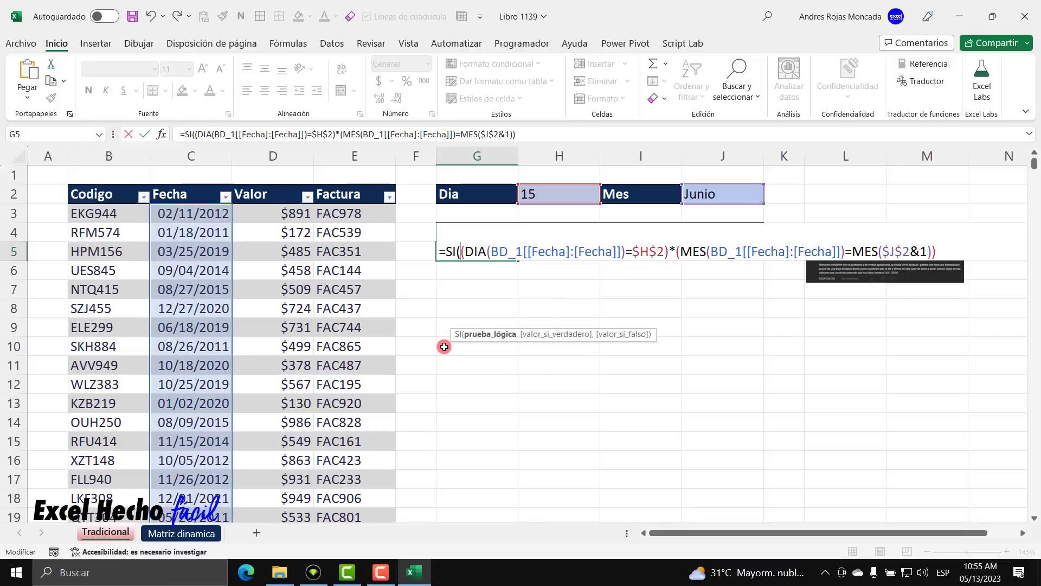
{"action": "left_click", "coordinate": [495, 336]}
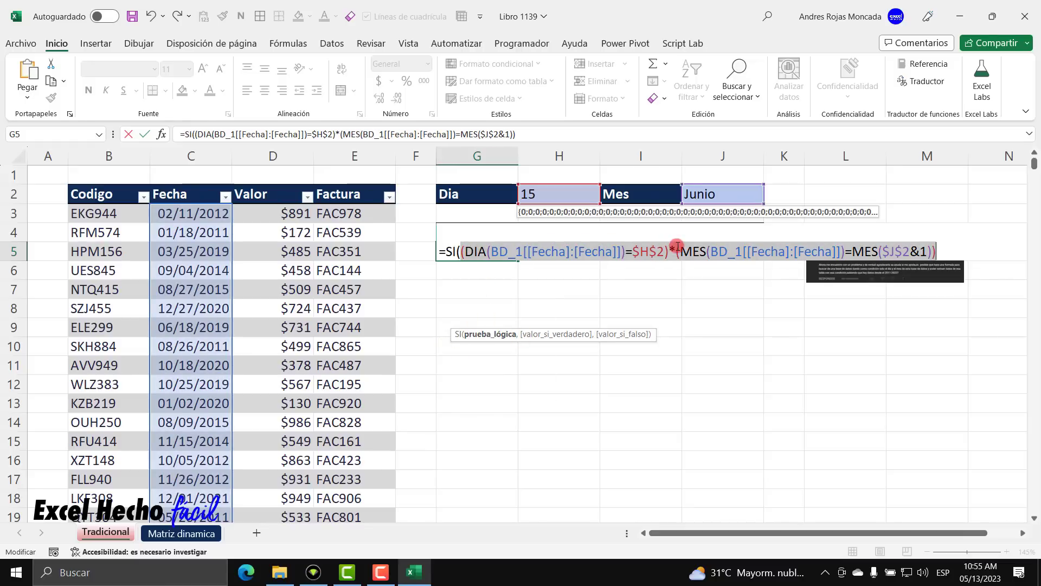
{"action": "left_click", "coordinate": [944, 251]}
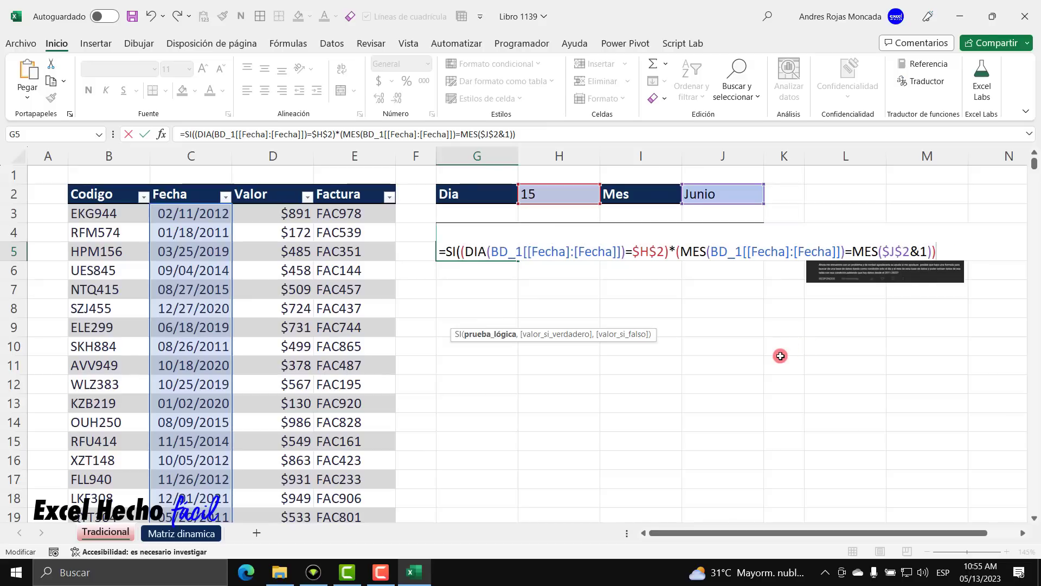
{"action": "type", "text": ","}
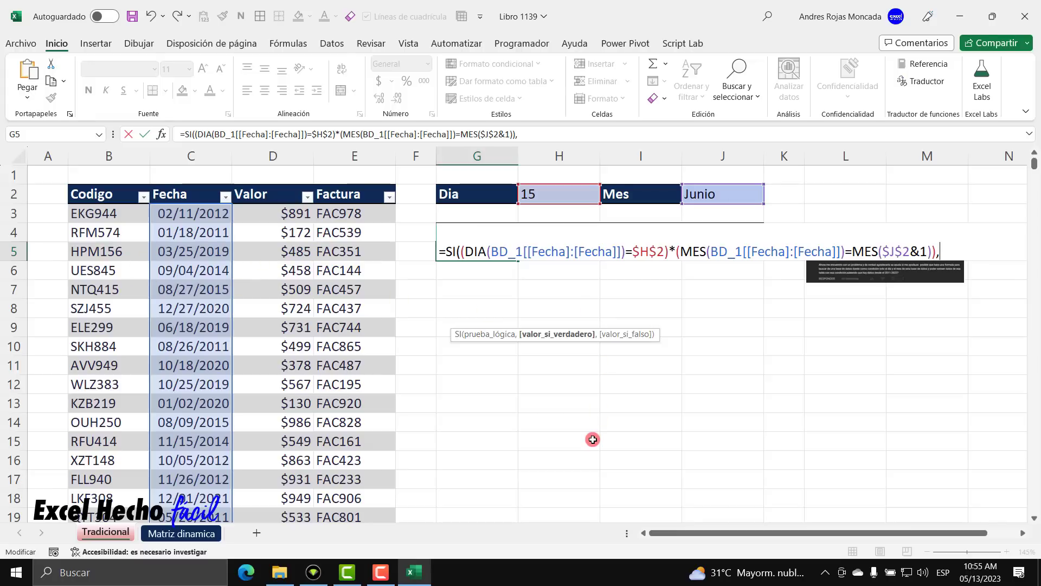
Enter FILA(BD_1[[Fecha]:[Fecha]]) as the value if true, reusing the absolute reference copied from the DIA function
{"action": "type", "text": "fila"}
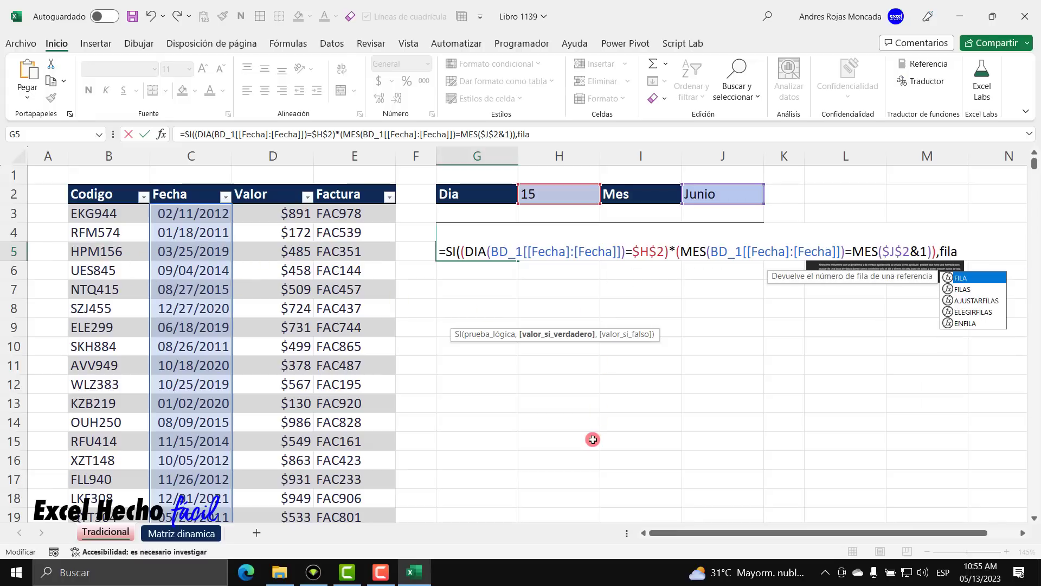
{"action": "key", "text": "Tab"}
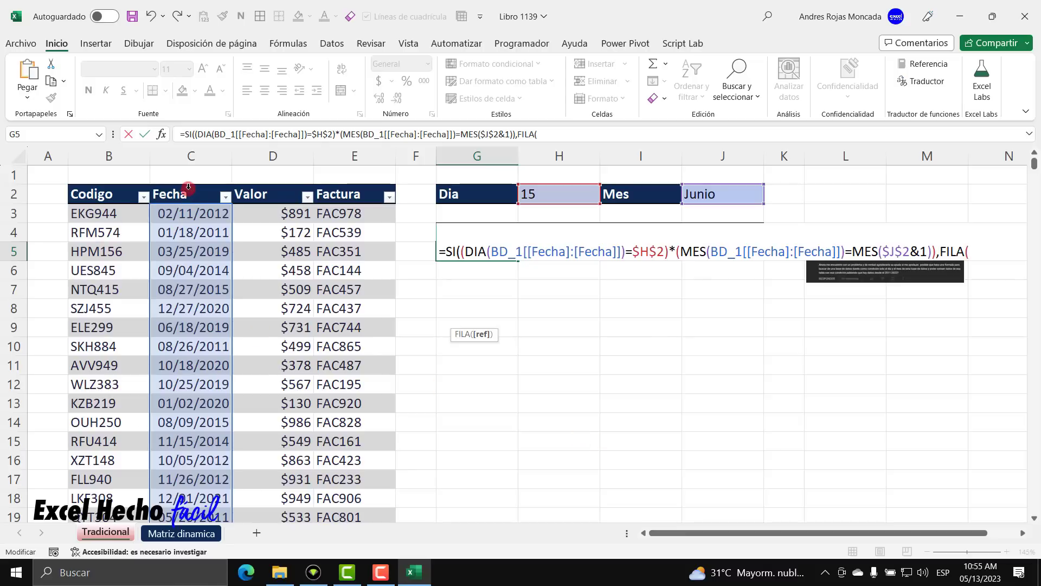
{"action": "left_click_drag", "start_coordinate": [621, 251], "coordinate": [489, 254]}
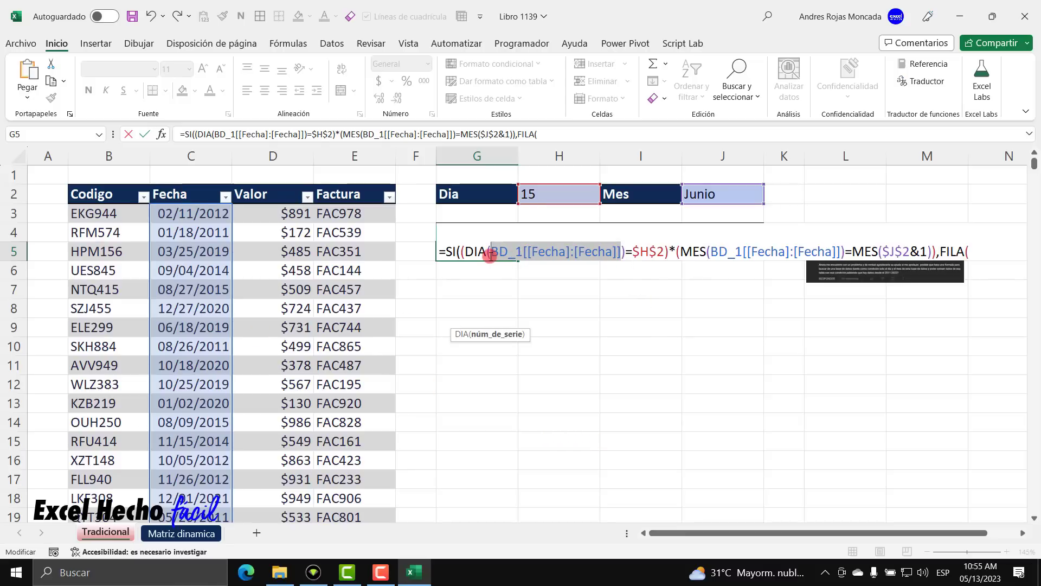
{"action": "key", "text": "ctrl+c"}
{"action": "left_click", "coordinate": [972, 251]}
{"action": "key", "text": "ctrl+v"}
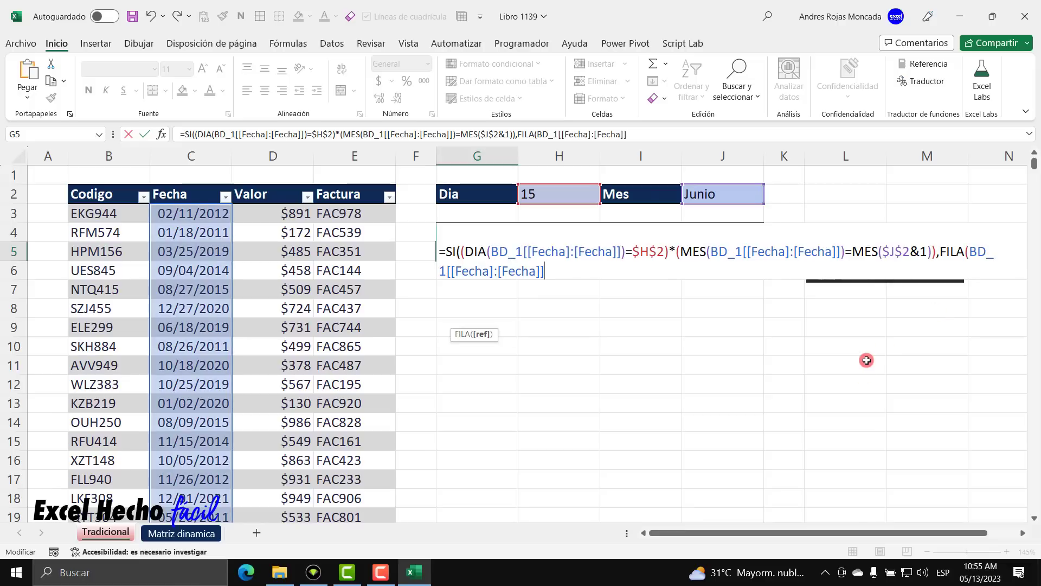
{"action": "type", "text": ")"}
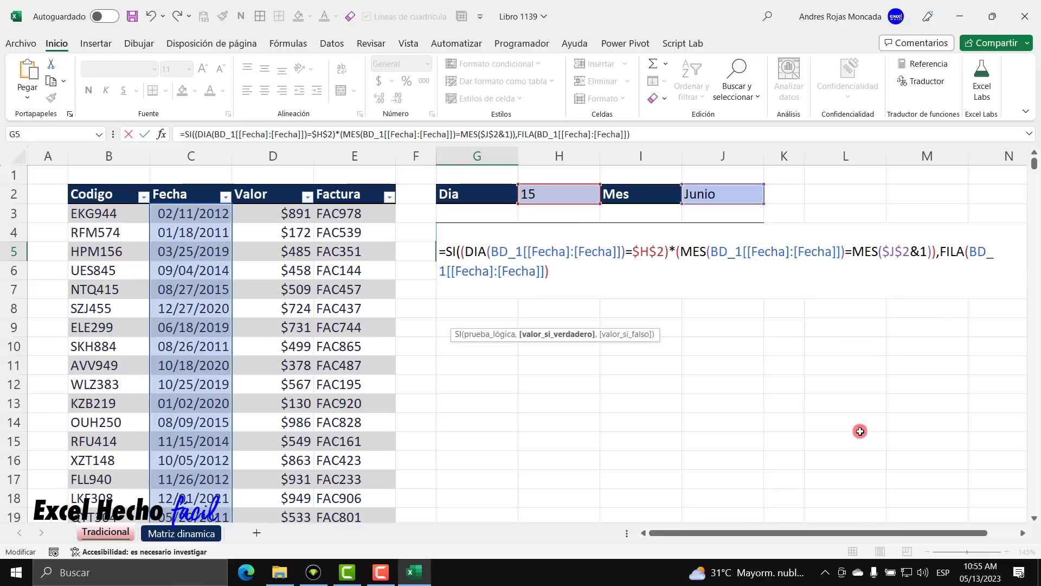
Evaluate the FILA function in place, and restore the formula
{"action": "left_click_drag", "start_coordinate": [944, 260], "coordinate": [946, 275]}
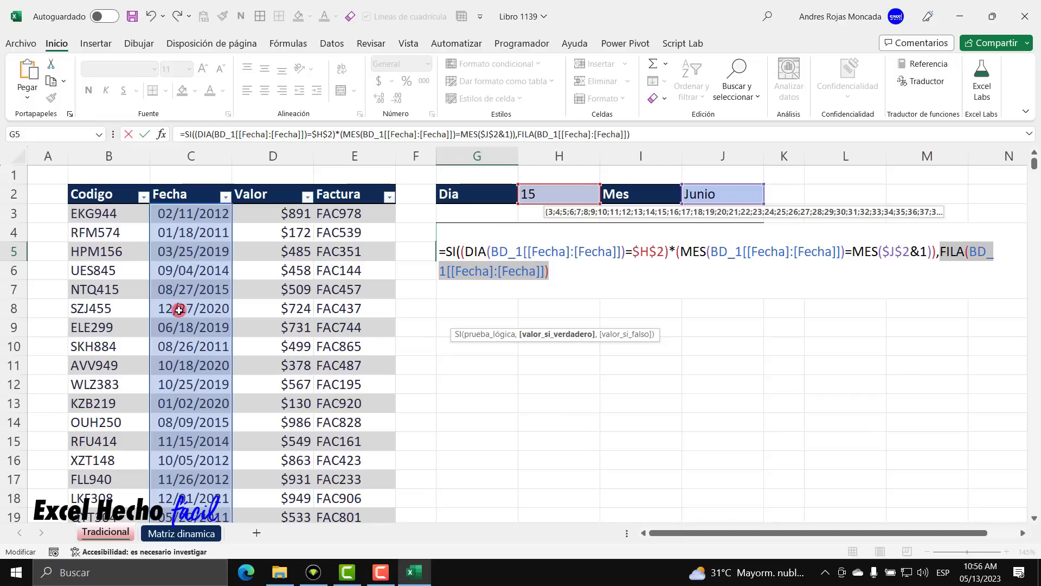
{"action": "key", "text": "F9"}
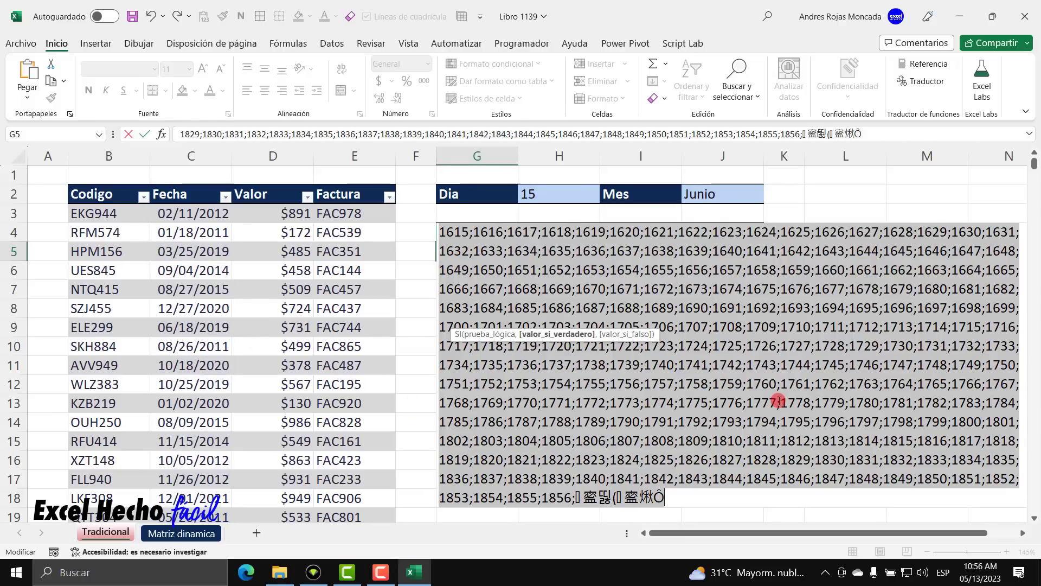
{"action": "key", "text": "ctrl+z"}
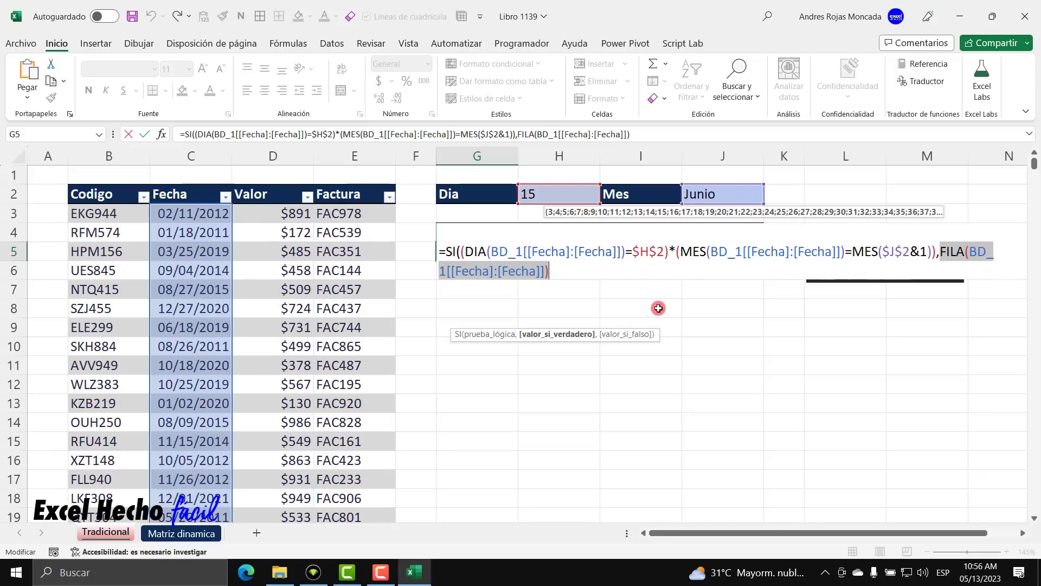
Evaluate the value-if-true argument in place once more, and restore the formula
{"action": "key", "text": "F9"}
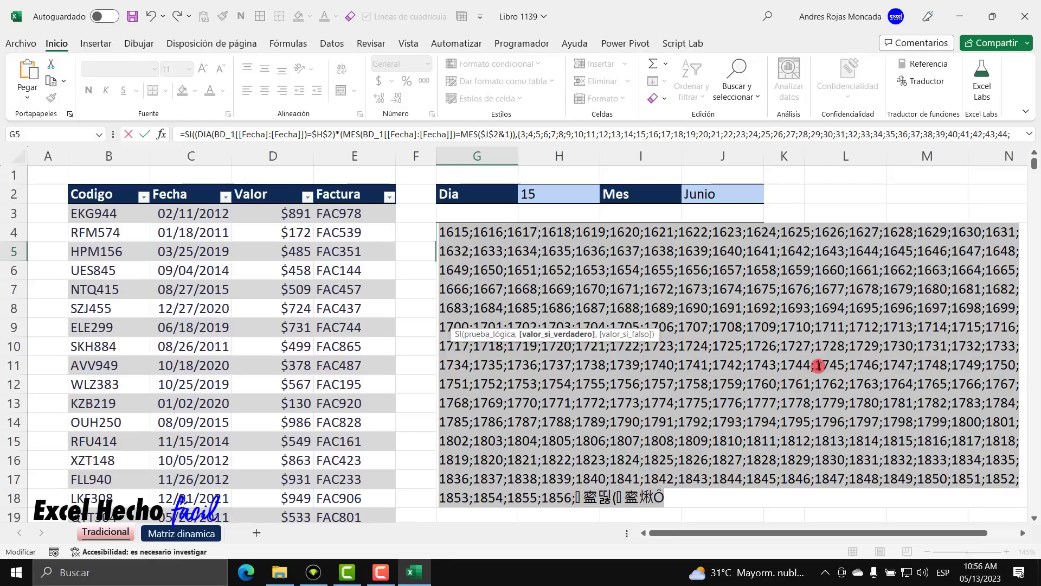
{"action": "key", "text": "ctrl+z"}
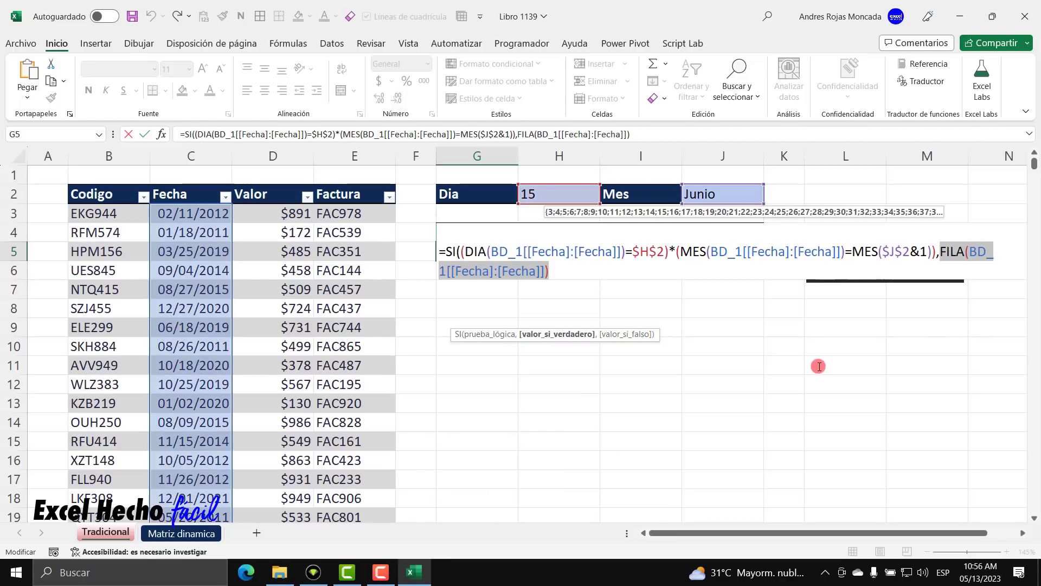
Extend the value-if-true argument with -FILA($C$3)+1, using an absolute reference to the first Fecha cell of the table
{"action": "left_click", "coordinate": [581, 270]}
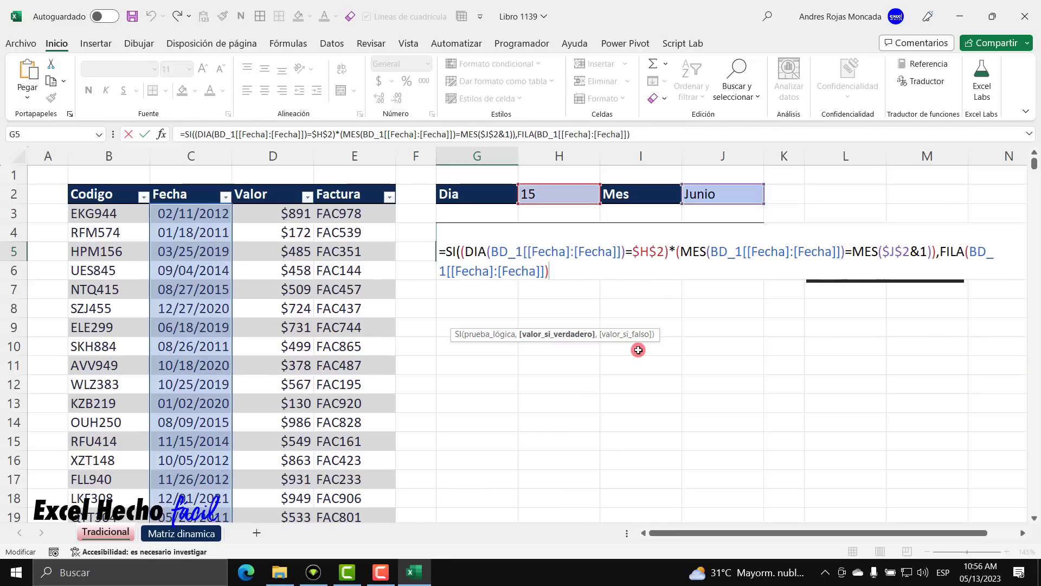
{"action": "type", "text": "-fil"}
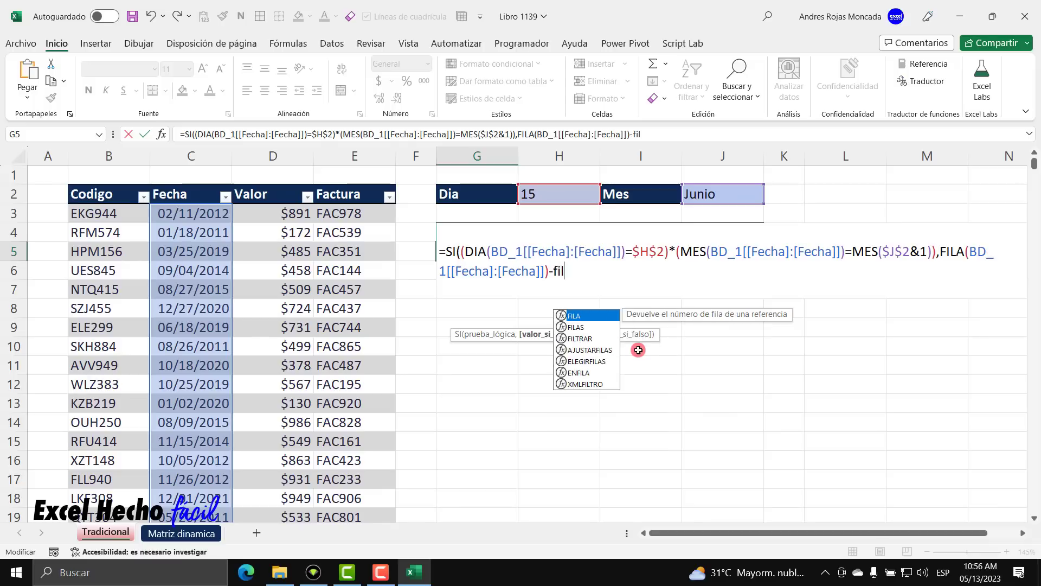
{"action": "key", "text": "Tab"}
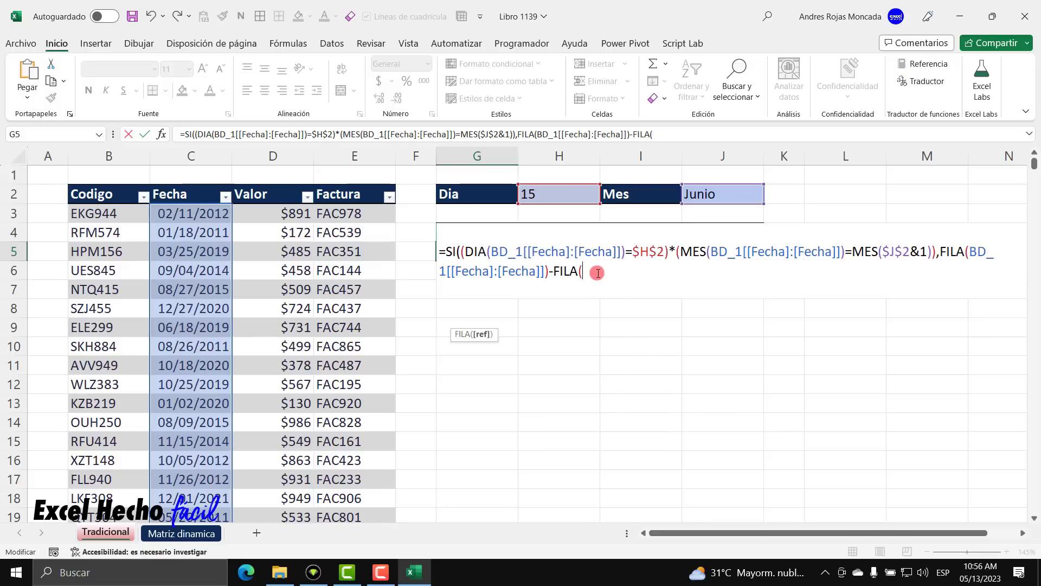
{"action": "left_click", "coordinate": [186, 215]}
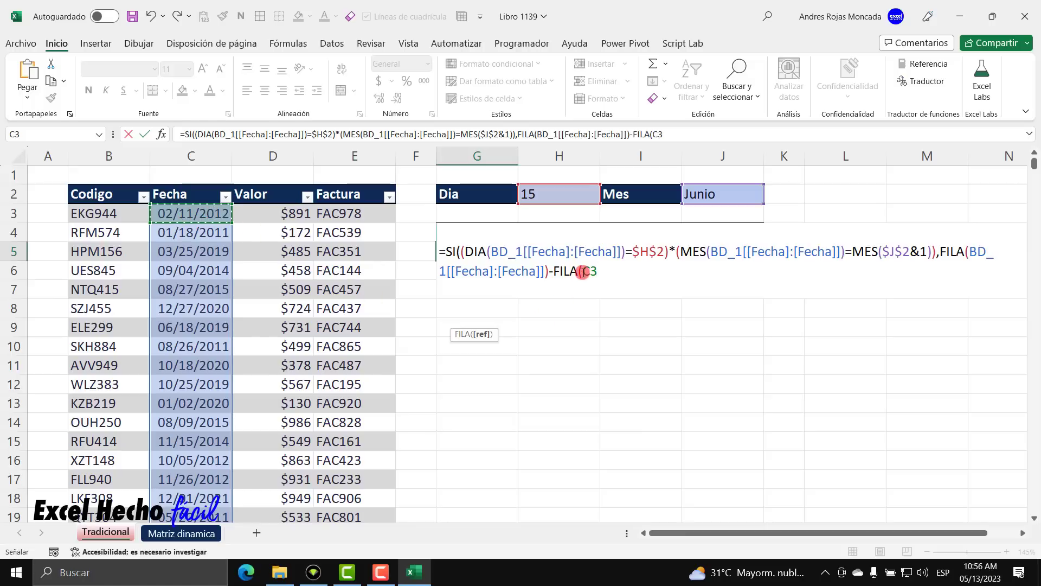
{"action": "left_click_drag", "start_coordinate": [581, 270], "coordinate": [616, 272]}
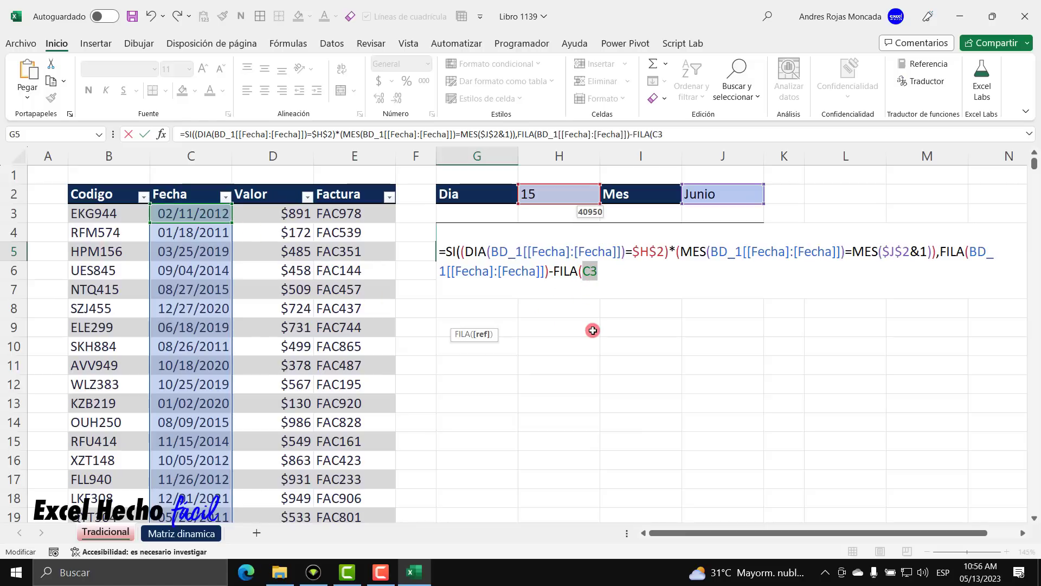
{"action": "key", "text": "F4"}
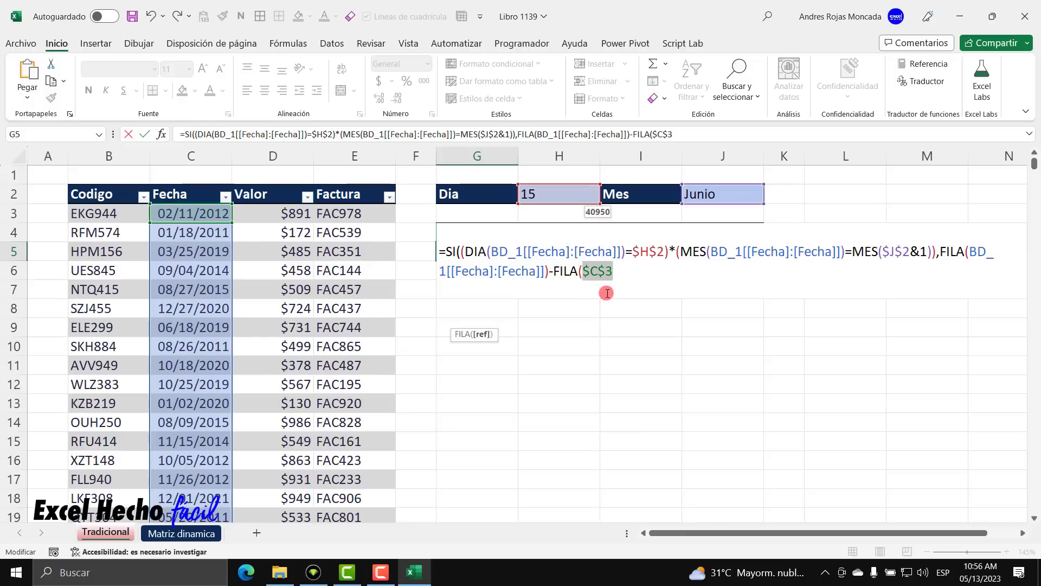
{"action": "type", "text": ")+"}
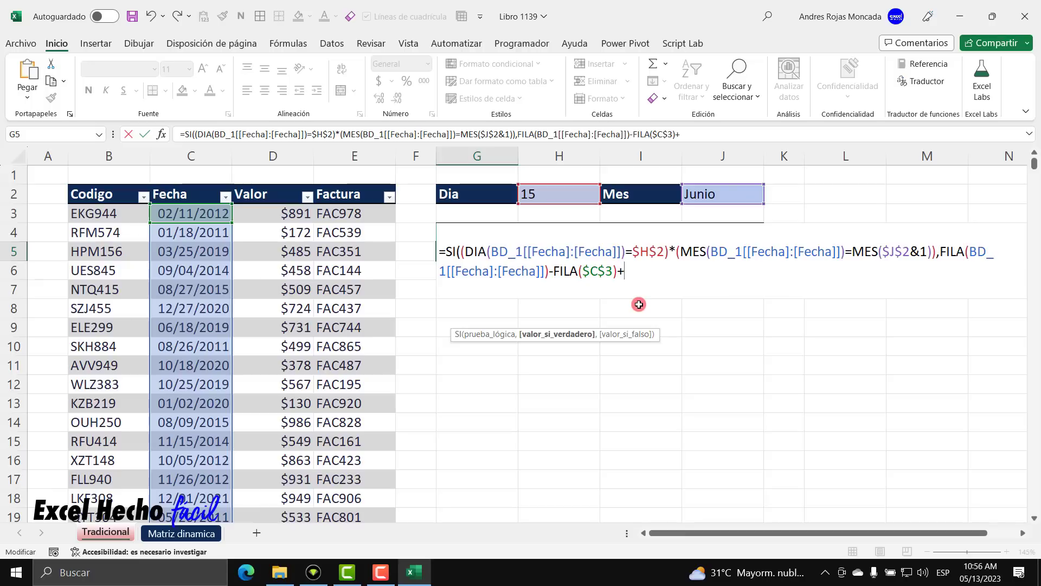
{"action": "type", "text": "1"}
Evaluate the complete expression FILA(BD_1[[Fecha]:[Fecha]])-FILA($C$3)+1 in place, and restore the formula
{"action": "left_click_drag", "start_coordinate": [937, 251], "coordinate": [946, 286]}
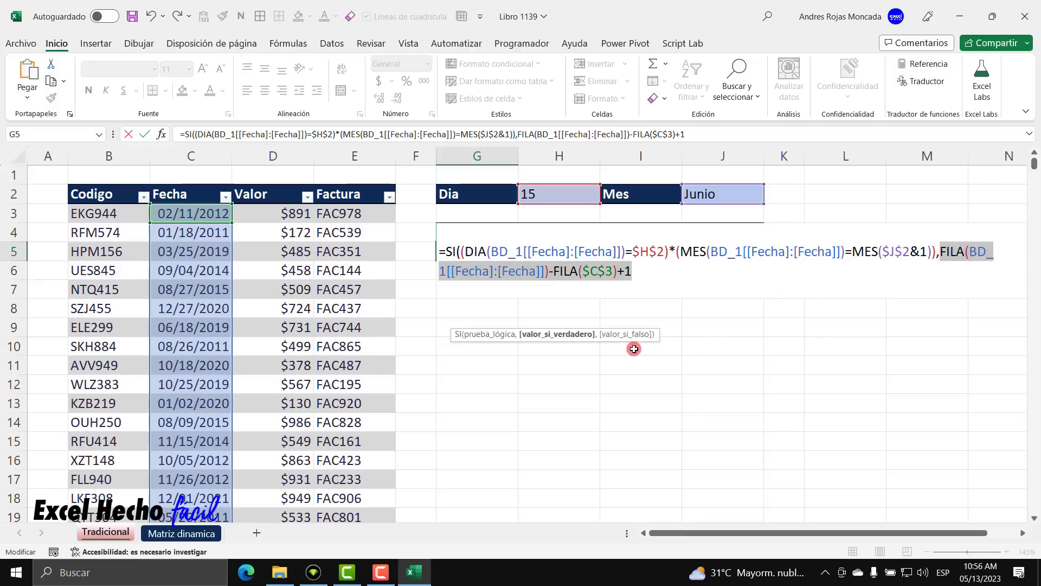
{"action": "key", "text": "F9"}
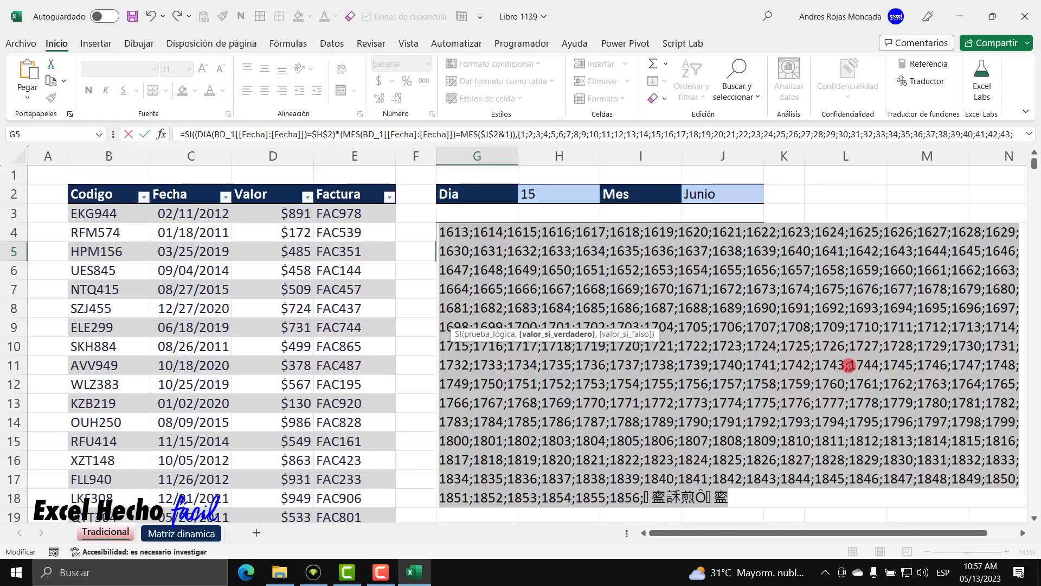
{"action": "key", "text": "ctrl+z"}
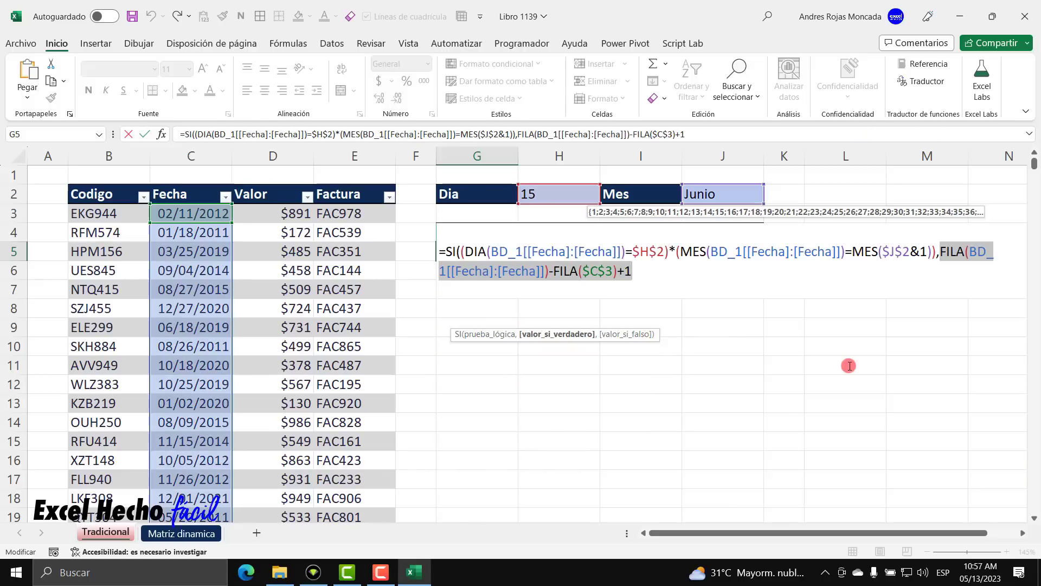
Close the SI function's parenthesis, then evaluate the whole function in place and restore the formula
{"action": "left_click", "coordinate": [644, 272]}
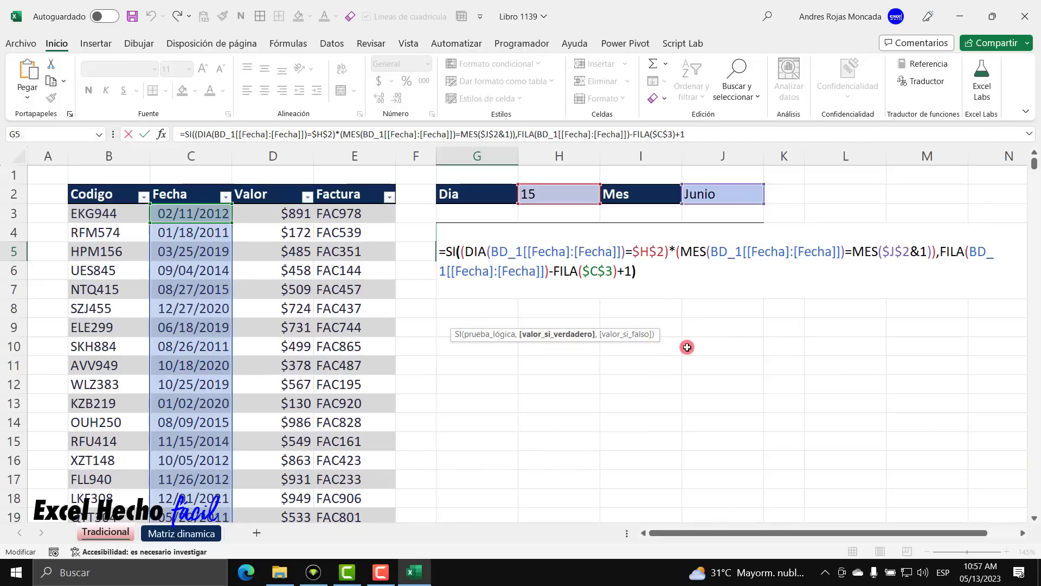
{"action": "type", "text": ")"}
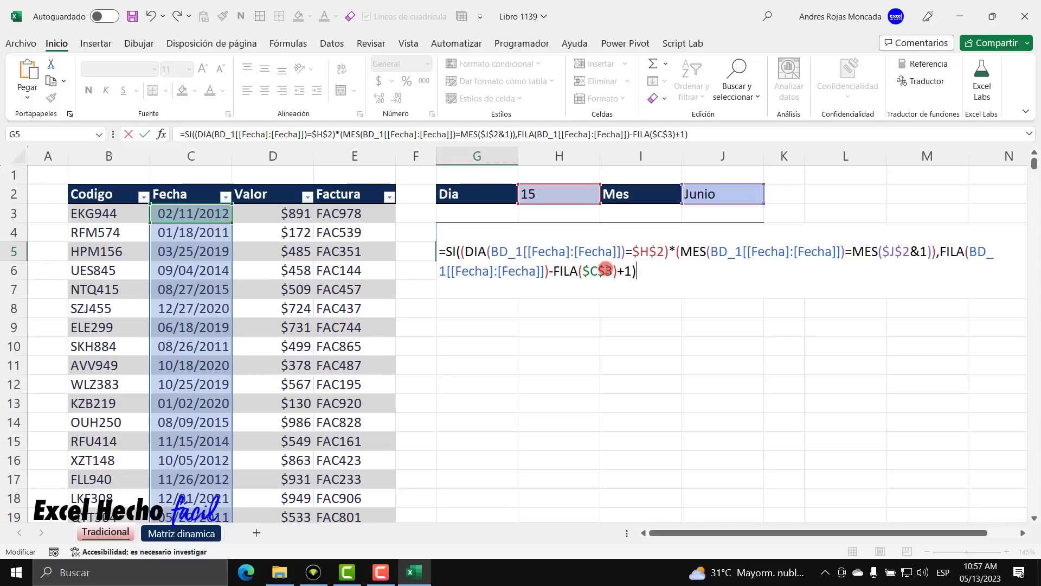
{"action": "key", "text": "F9"}
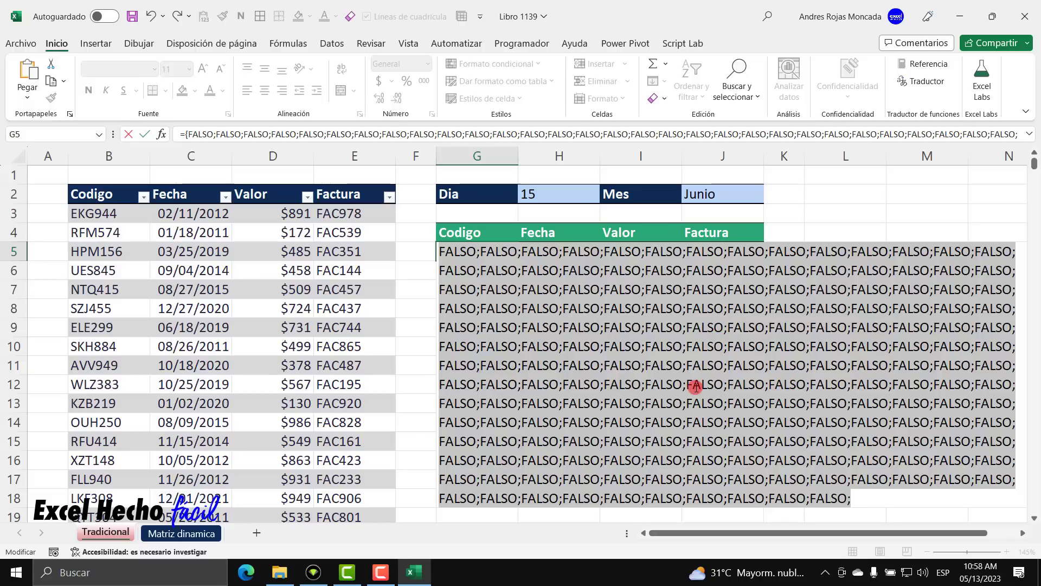
{"action": "key", "text": "ctrl+z"}
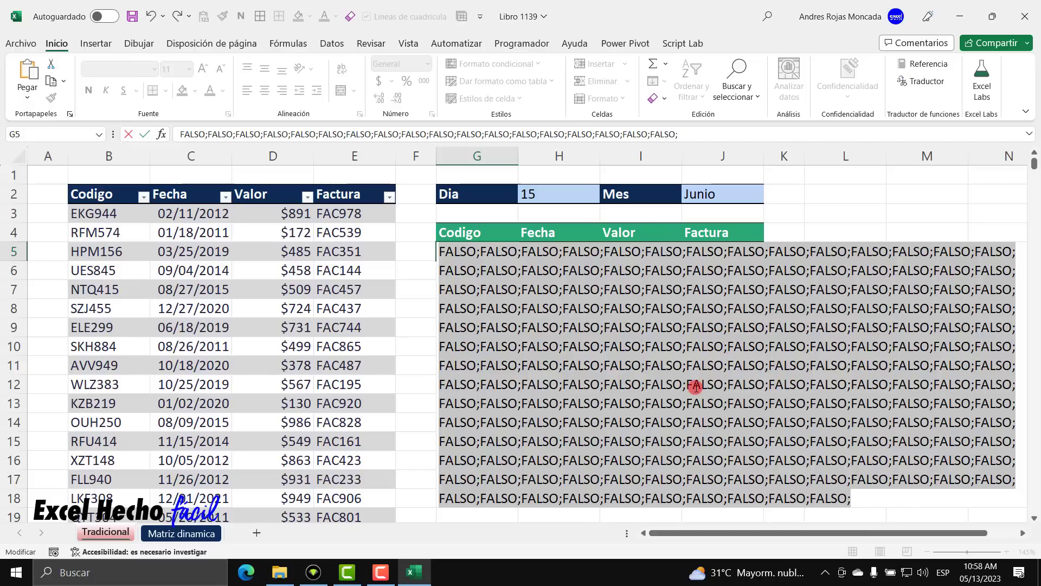
Wrap the SI function in K.ESIMO.MENOR as its matriz argument, set k to 1, and close the function
{"action": "left_click", "coordinate": [446, 256]}
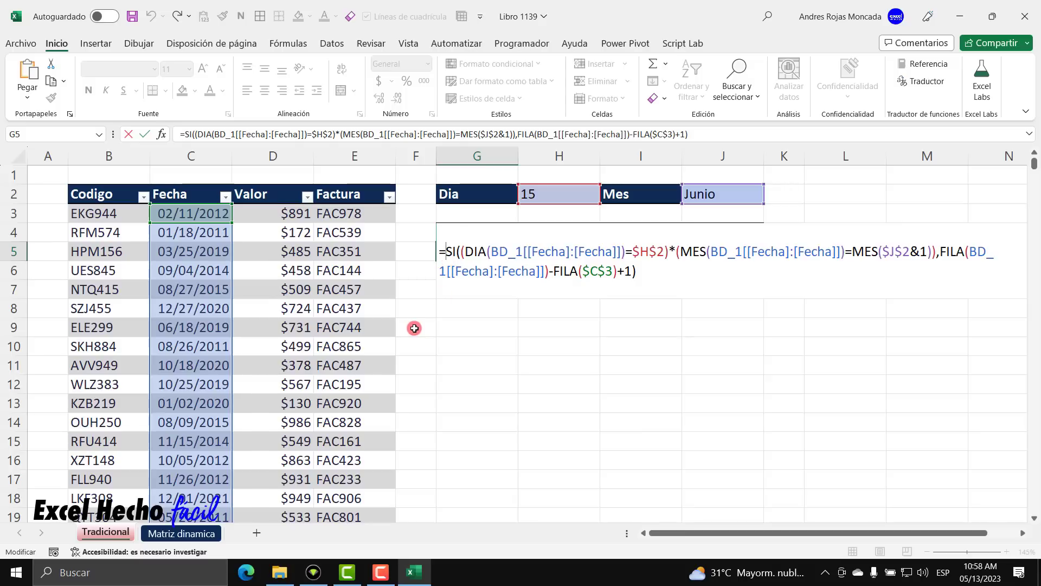
{"action": "type", "text": "k.esi"}
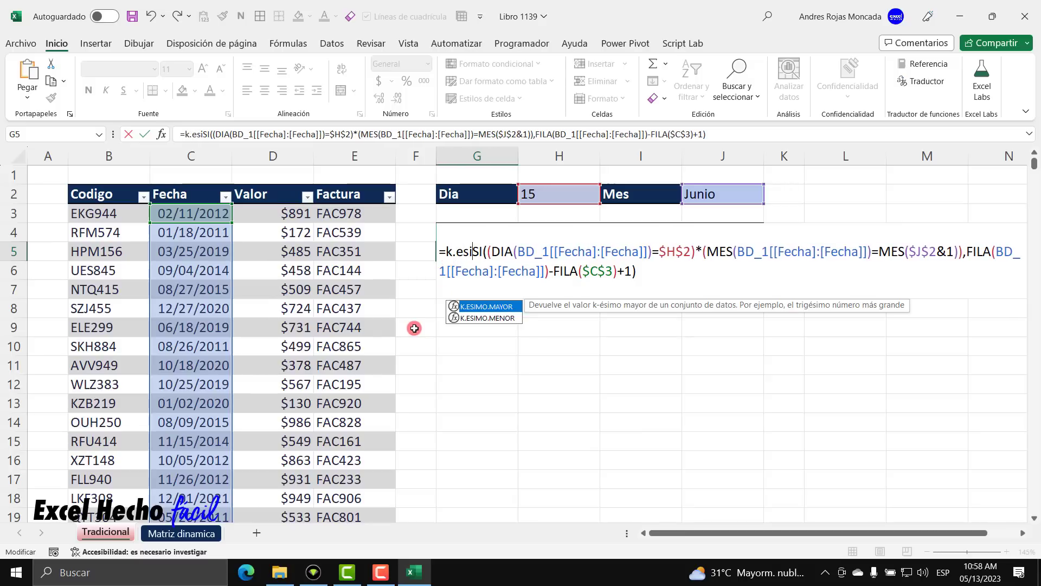
{"action": "key", "text": "Down"}
{"action": "key", "text": "Tab"}
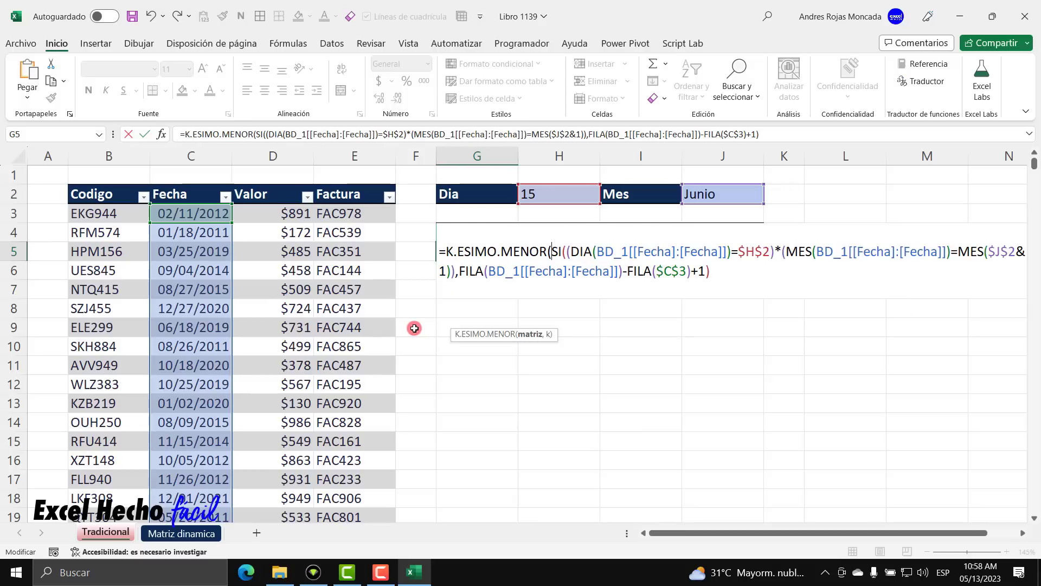
{"action": "left_click", "coordinate": [529, 335]}
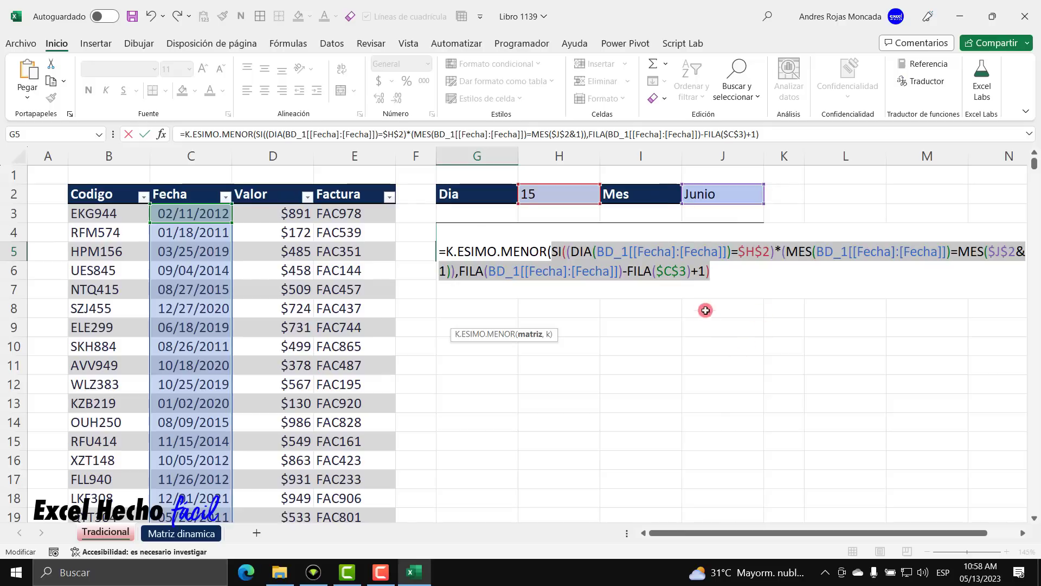
{"action": "left_click", "coordinate": [707, 270]}
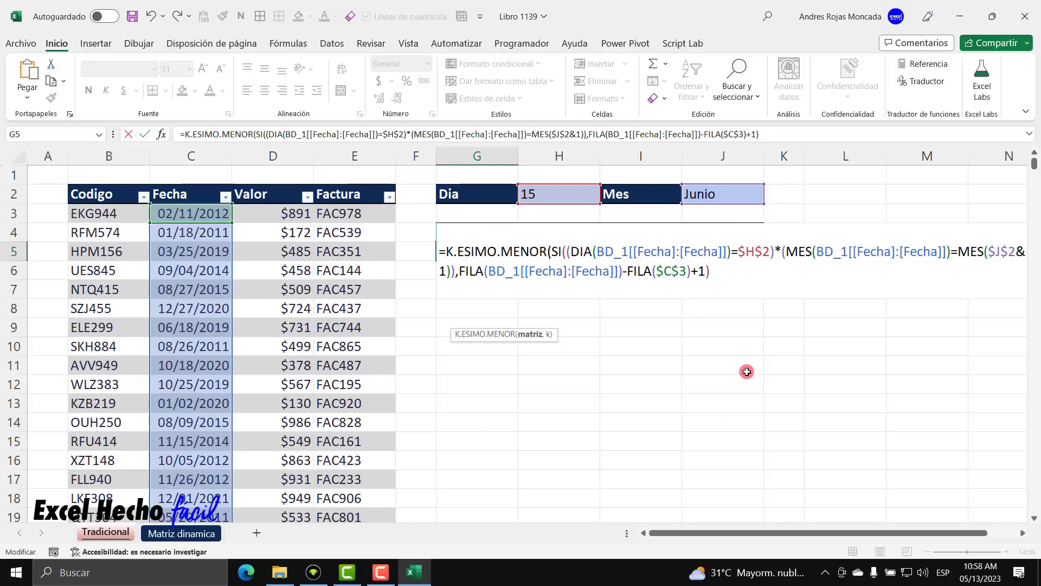
{"action": "type", "text": ",1"}
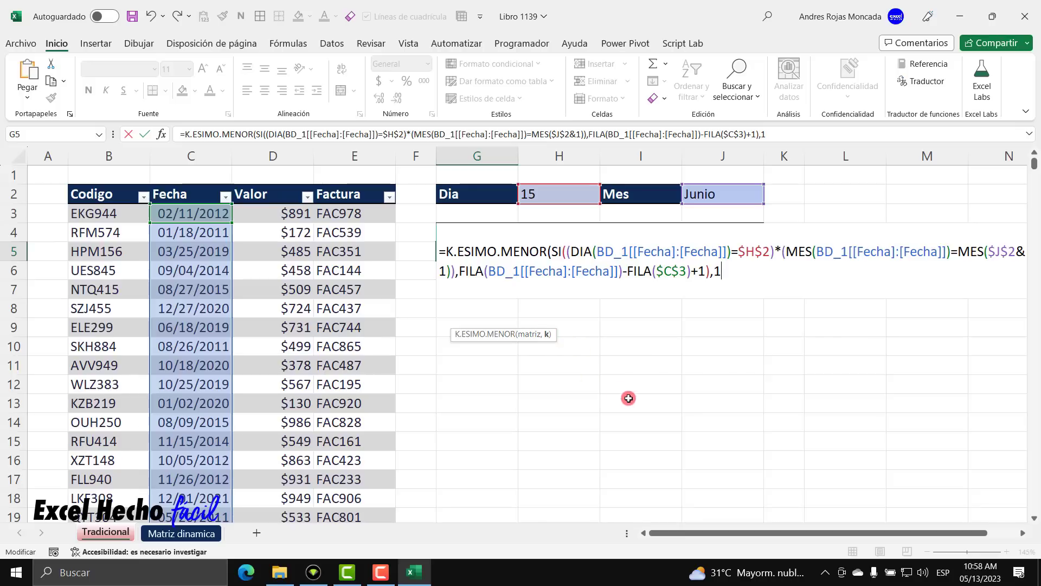
{"action": "type", "text": ")"}
Evaluate the K.ESIMO.MENOR formula in place, repeat the evaluation with k set to 2, and restore the formula
{"action": "key", "text": "F9"}
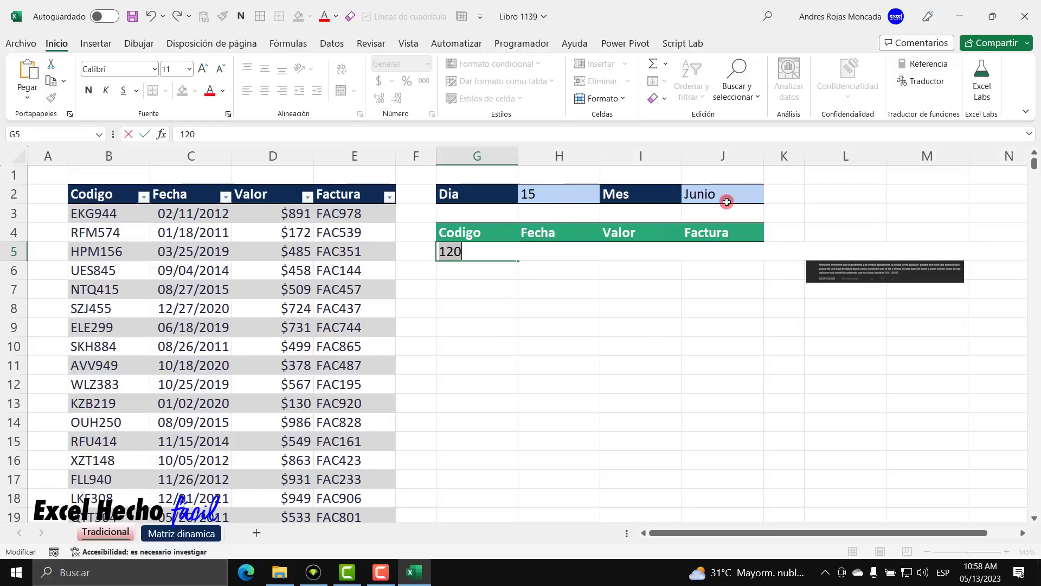
{"action": "type", "text": "=K.ESIMO.MENOR(SI((DIA(BD_1[[Fecha]:[Fecha]])=$H$2)*(MES(BD_1[[Fecha]:[Fecha]])=MES($J$2&1)),FILA(BD_1[[Fecha]:[Fecha]])-FILA($C$3)+1),1)"}
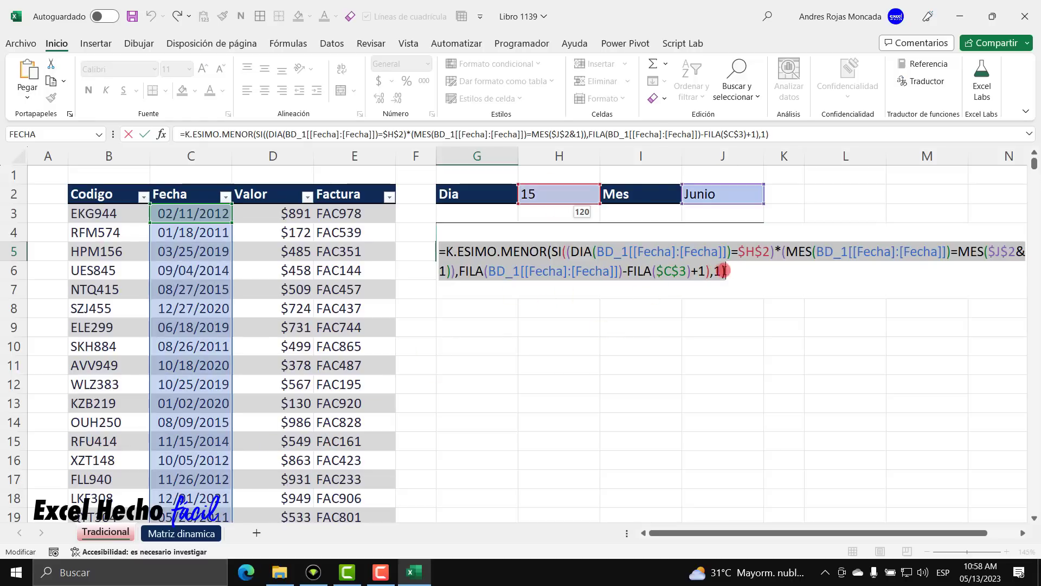
{"action": "left_click", "coordinate": [718, 271]}
{"action": "double_click", "coordinate": [718, 271]}
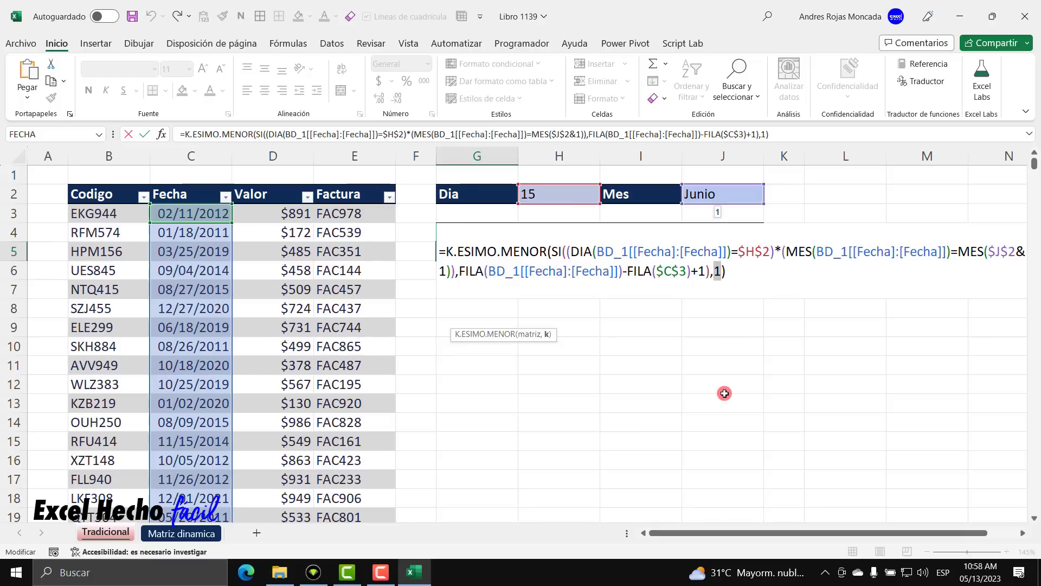
{"action": "type", "text": "2"}
{"action": "left_click", "coordinate": [741, 272]}
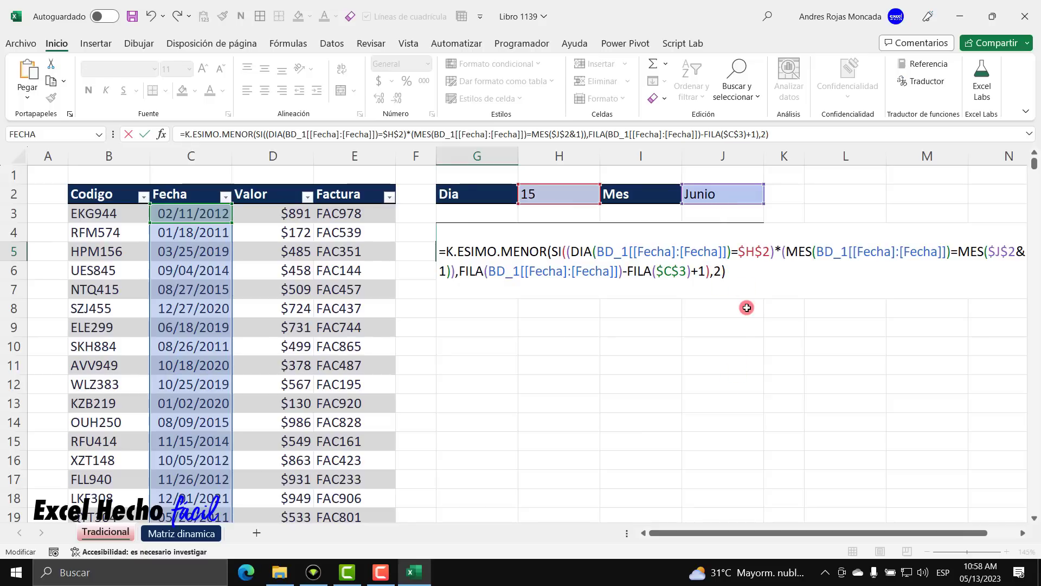
{"action": "key", "text": "F9"}
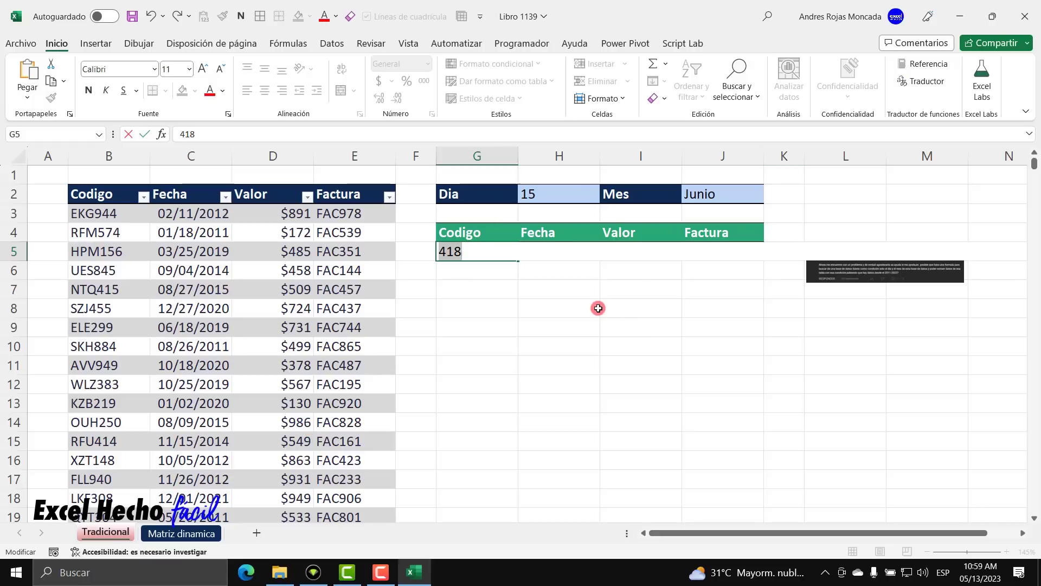
{"action": "type", "text": "=K.ESIMO.MENOR(SI((DIA(BD_1[[Fecha]:[Fecha]])=$H$2)*(MES(BD_1[[Fecha]:[Fecha]])=MES($J$2&1)),FILA(BD_1[[Fecha]:[Fecha]])-FILA($C$3)+1),2)"}
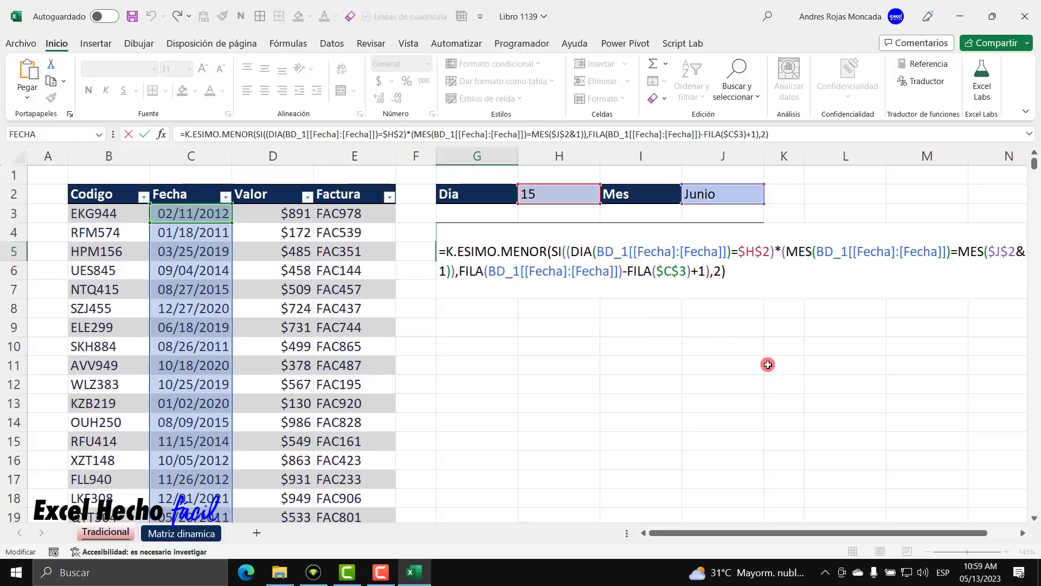
Replace the k argument of K.ESIMO.MENOR with FILAS($G$5:G5), anchoring the first G5 as absolute and leaving the second relative
{"action": "key", "text": "Left"}
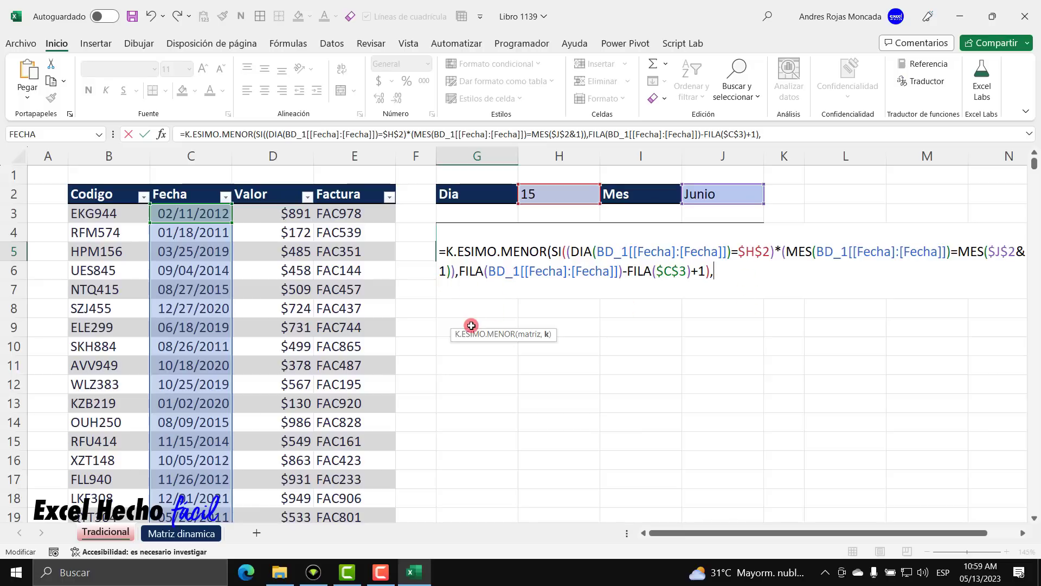
{"action": "type", "text": "filas"}
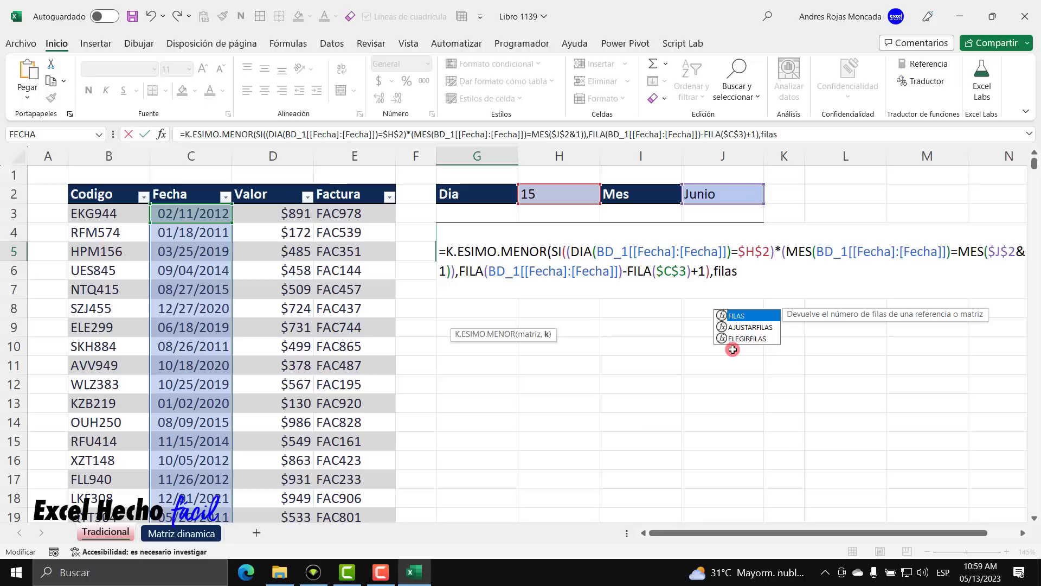
{"action": "key", "text": "Tab"}
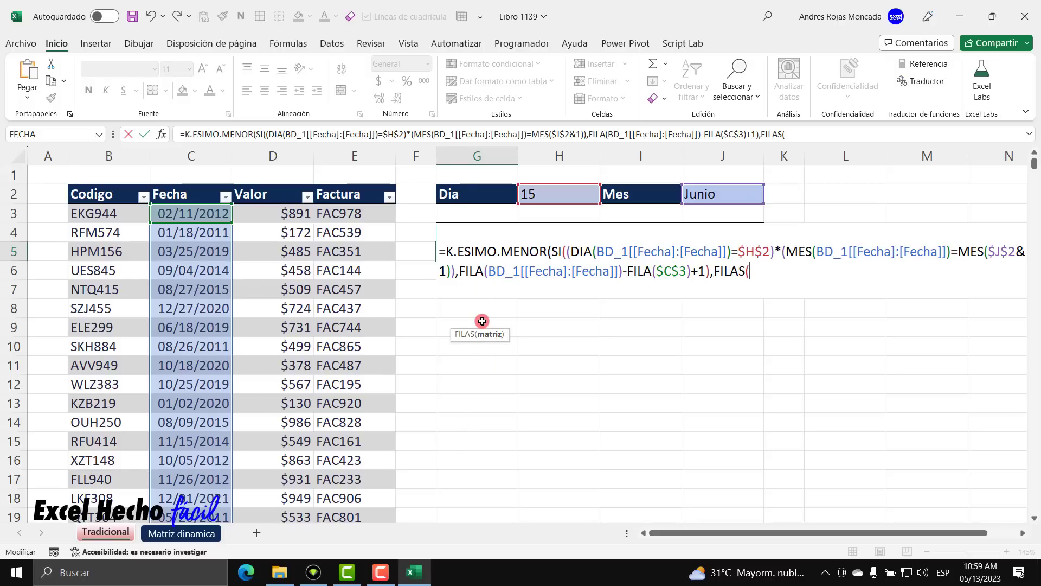
{"action": "left_click", "coordinate": [419, 257]}
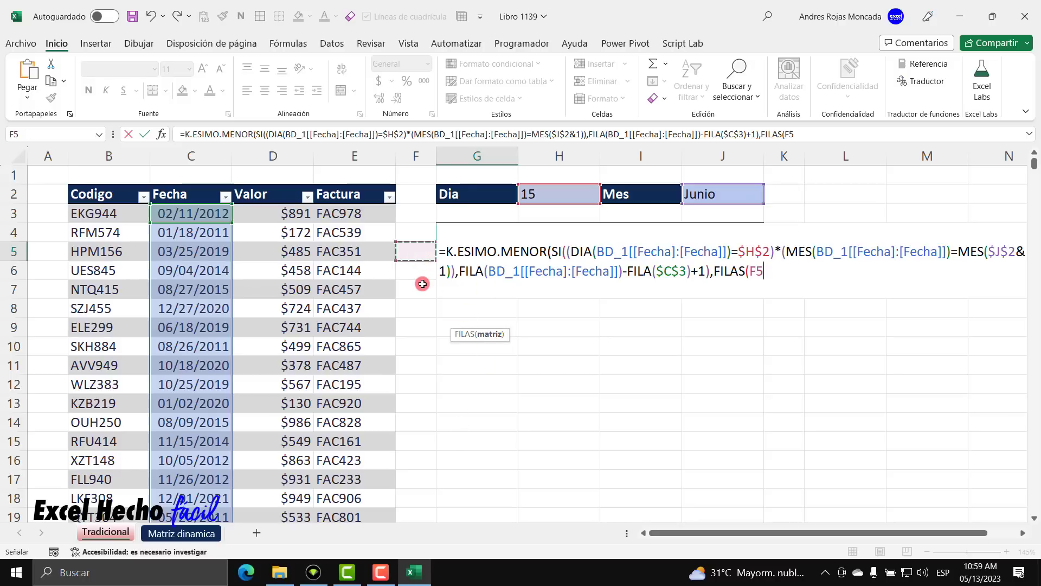
{"action": "key", "text": "Right"}
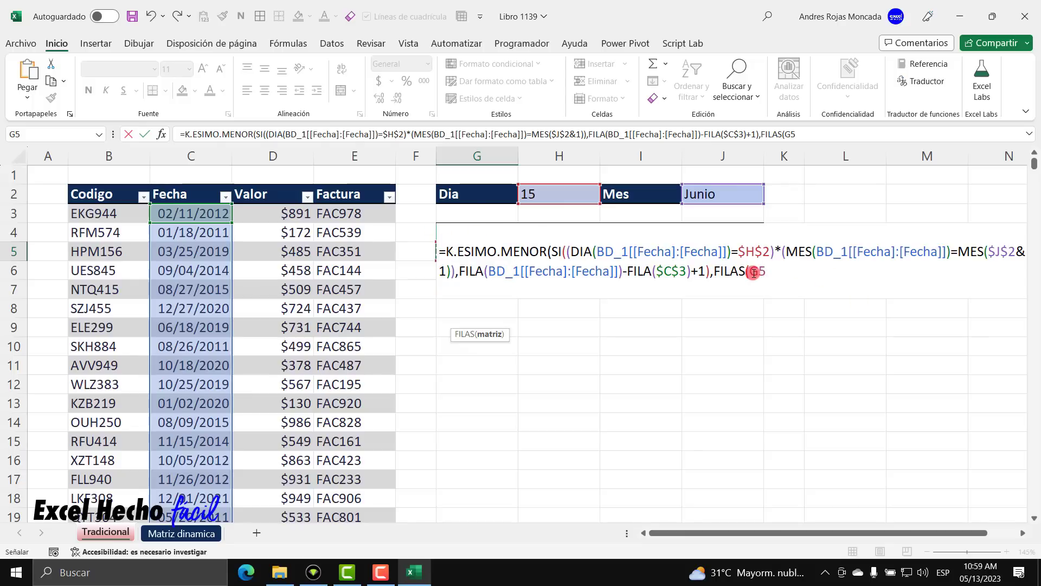
{"action": "left_click_drag", "start_coordinate": [752, 273], "coordinate": [768, 272]}
{"action": "key", "text": "F4"}
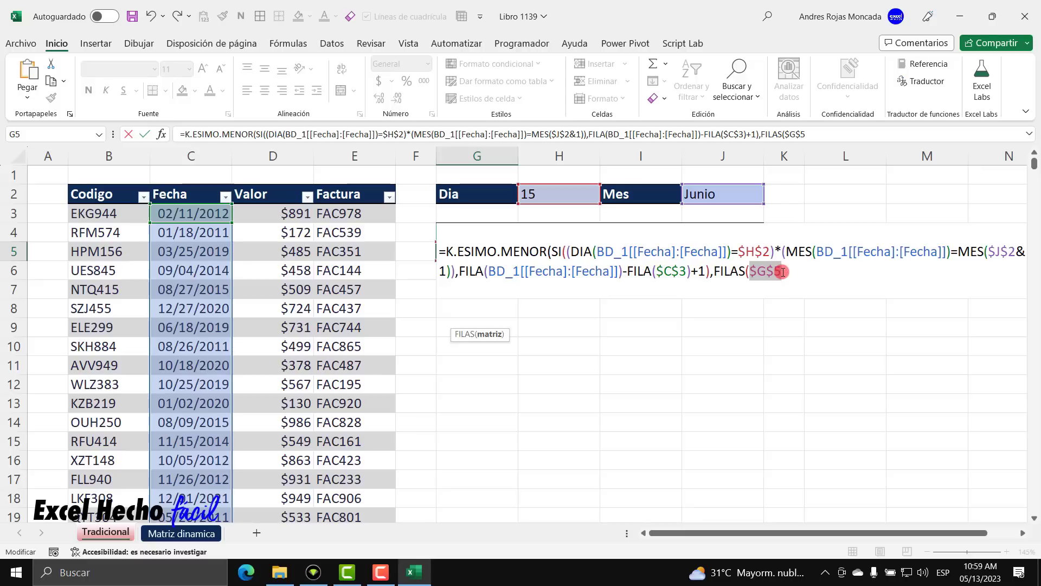
{"action": "left_click", "coordinate": [783, 272]}
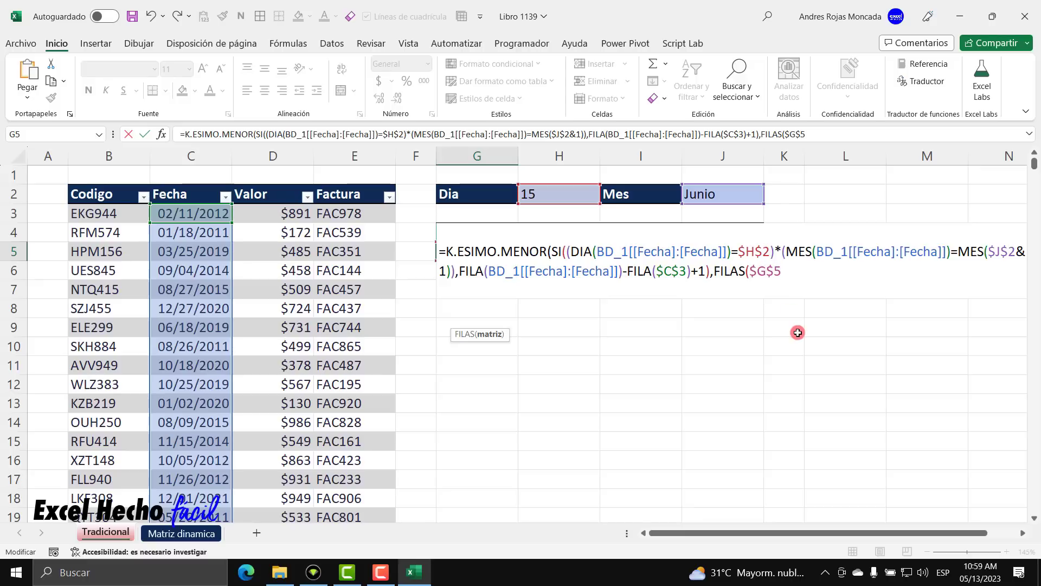
{"action": "type", "text": ":G5"}
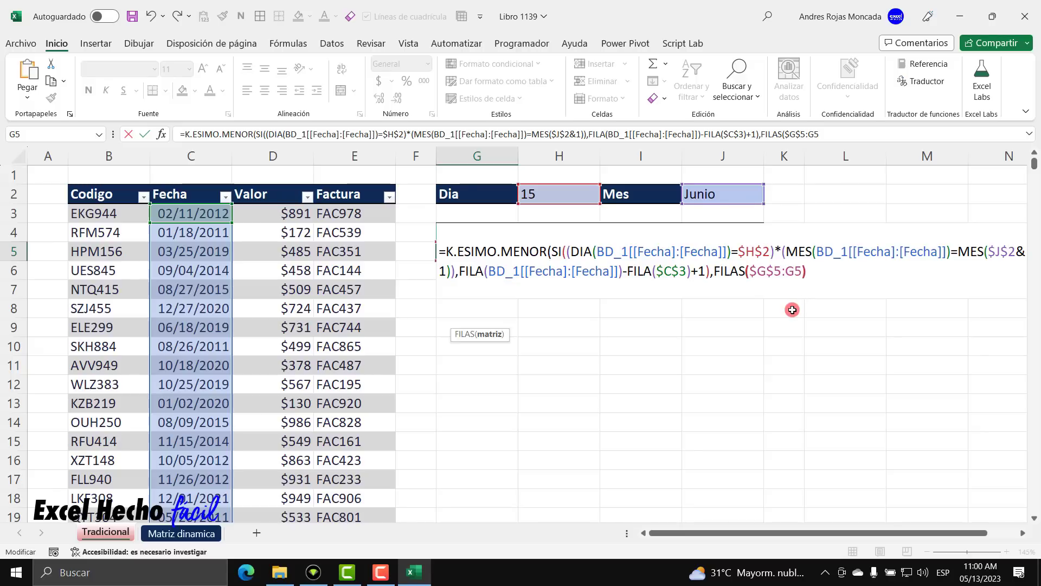
{"action": "type", "text": ")"}
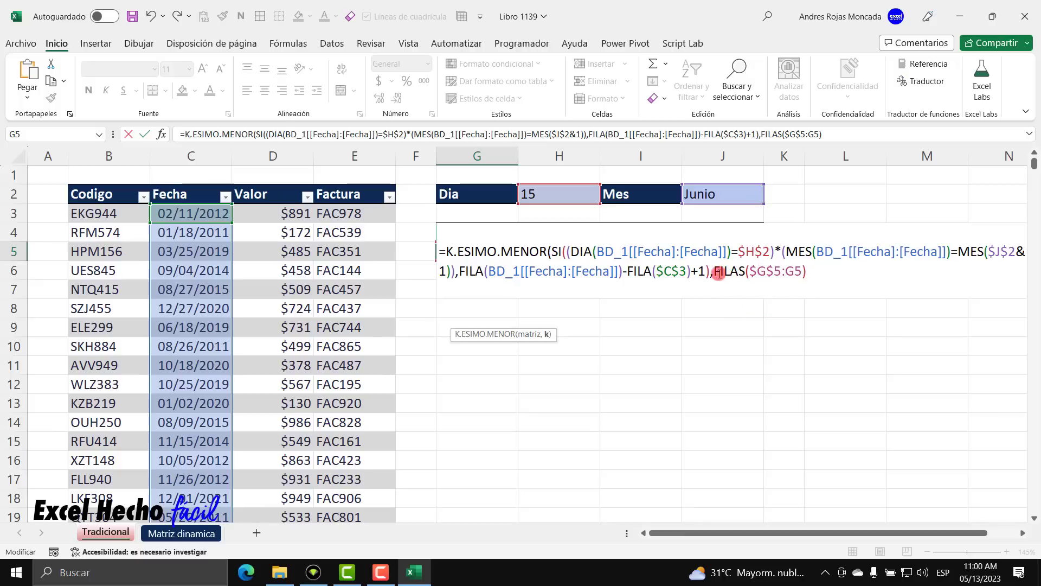
Evaluate FILAS($G$5:G5) in place and restore the expression
{"action": "left_click_drag", "start_coordinate": [712, 271], "coordinate": [859, 278]}
{"action": "type", "text": "1"}
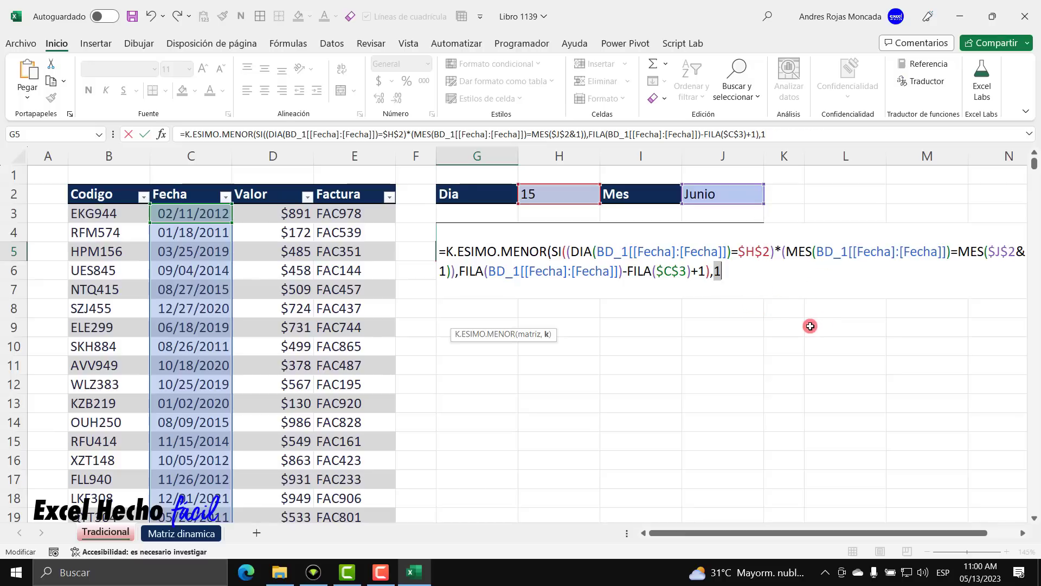
{"action": "key", "text": "ctrl+z"}
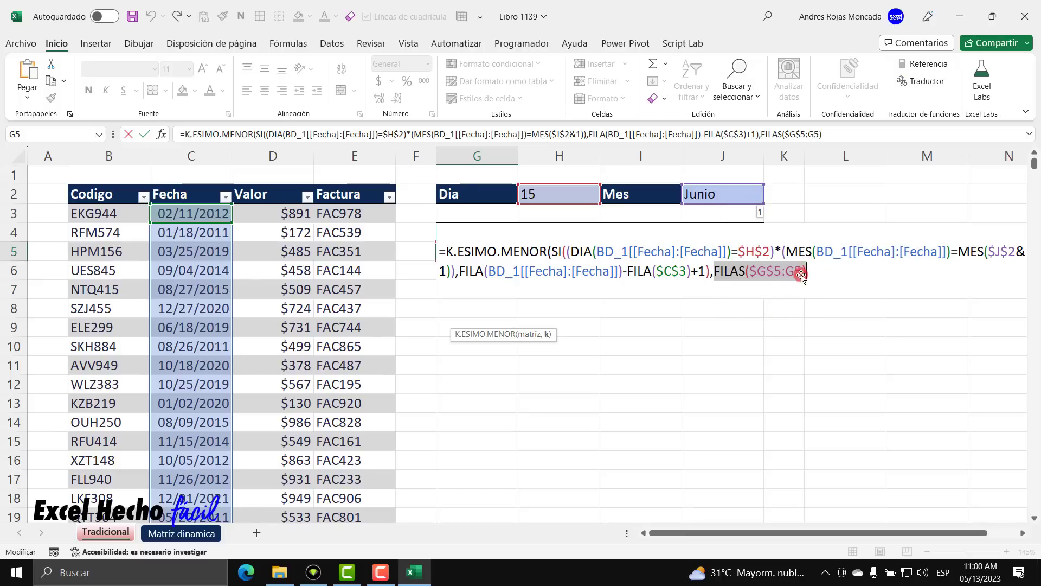
Extend the FILAS range to $G$5:G6, evaluate the function in place, and restore the expression
{"action": "left_click_drag", "start_coordinate": [802, 274], "coordinate": [796, 273]}
{"action": "type", "text": "6"}
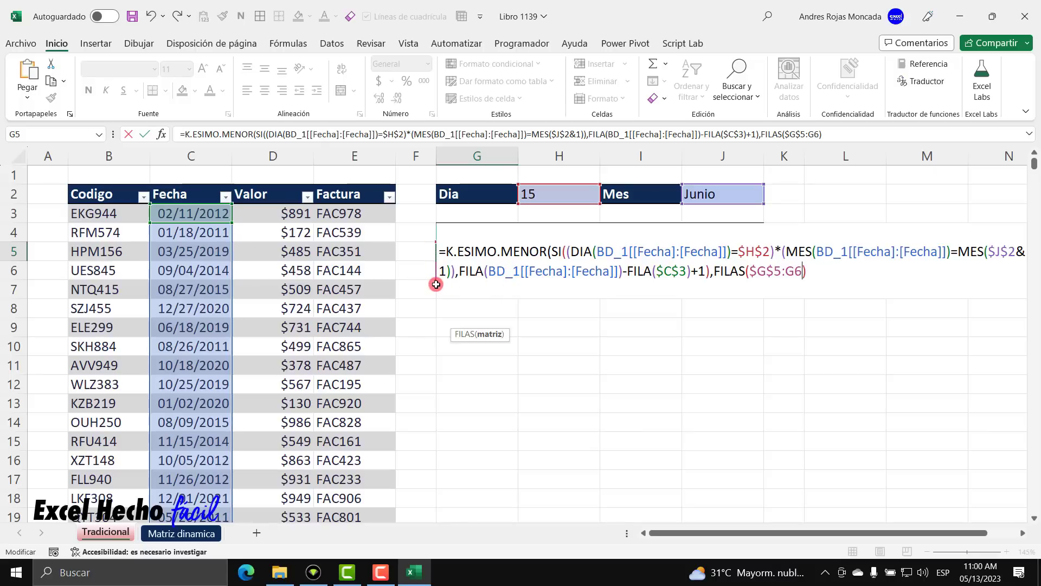
{"action": "left_click_drag", "start_coordinate": [715, 273], "coordinate": [833, 277]}
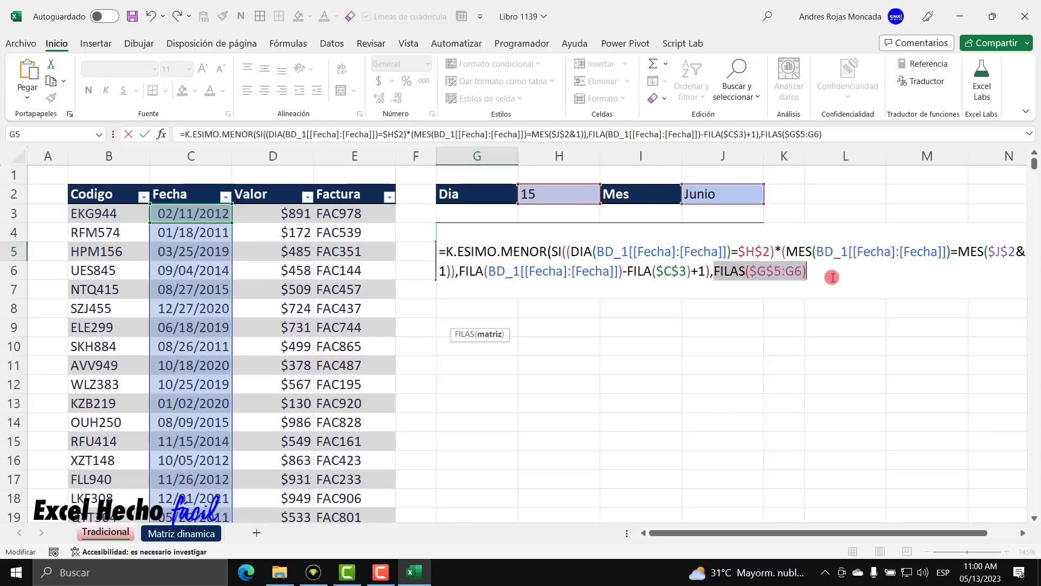
{"action": "key", "text": "F9"}
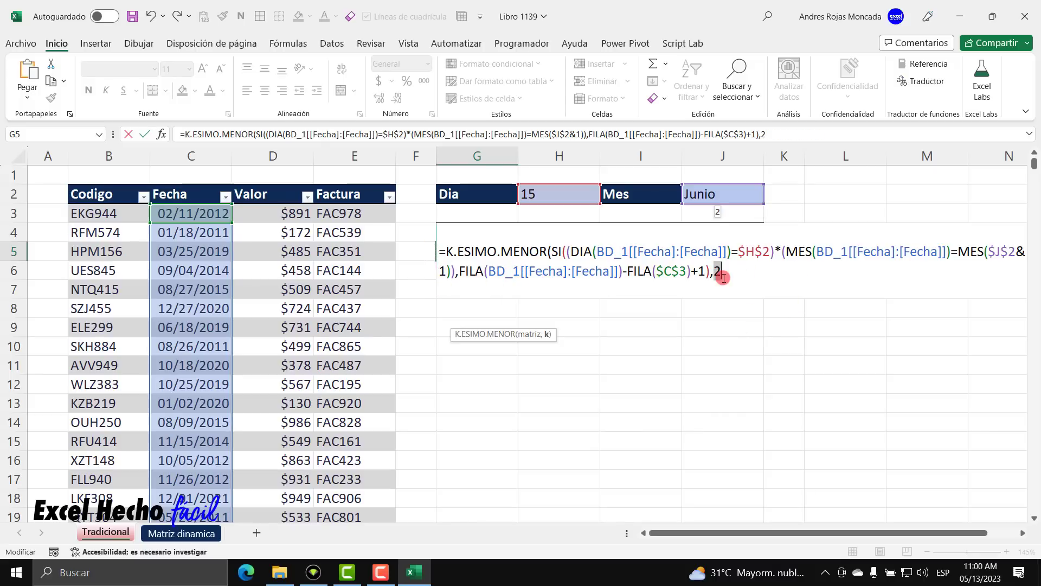
{"action": "key", "text": "ctrl+z"}
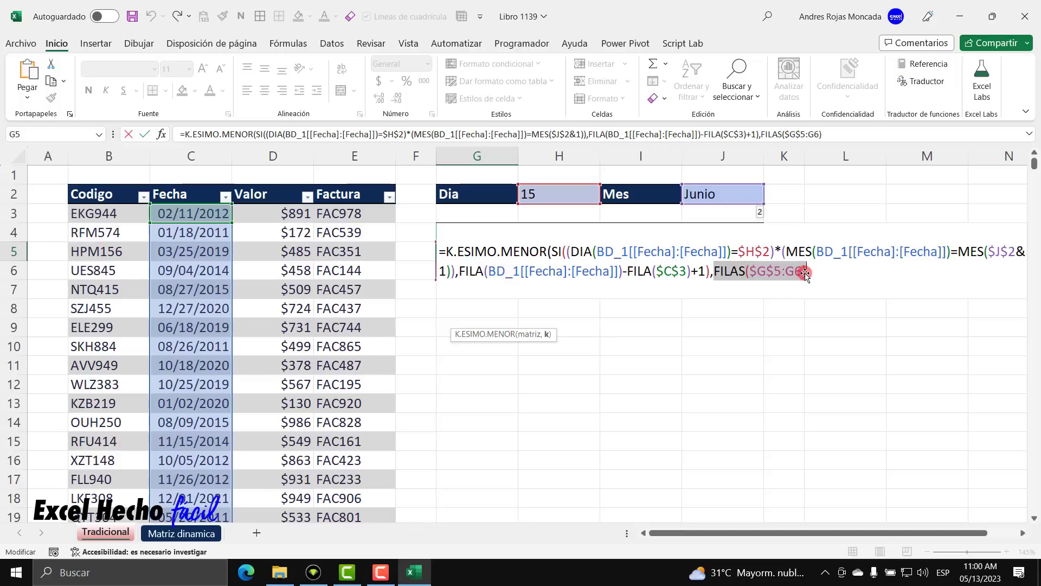
Extend the FILAS range to $G$5:G7, evaluate it in place and restore it, and set the range back to $G$5:G5
{"action": "left_click", "coordinate": [798, 273]}
{"action": "left_click_drag", "start_coordinate": [799, 272], "coordinate": [802, 272]}
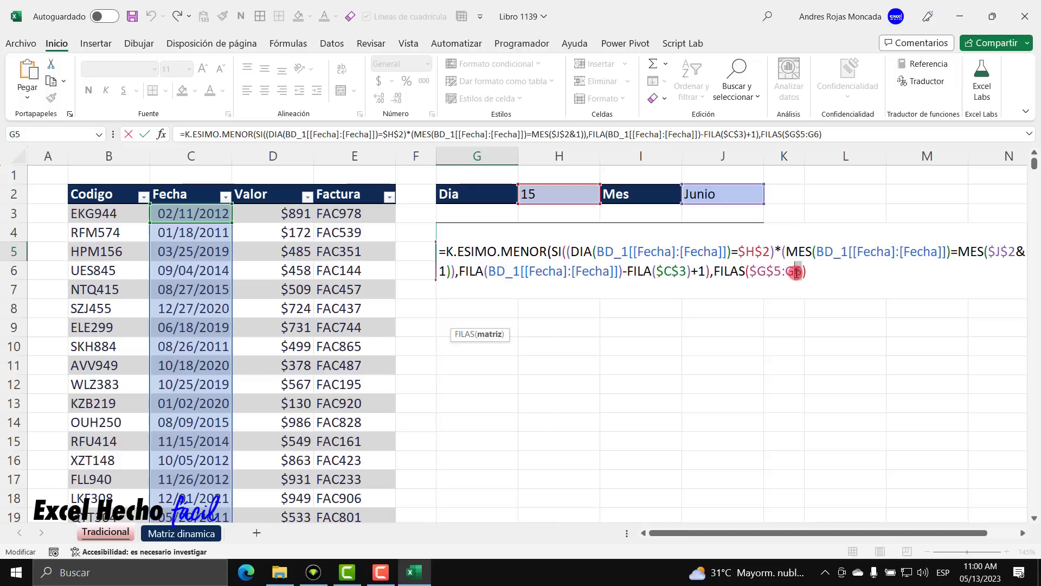
{"action": "type", "text": "7"}
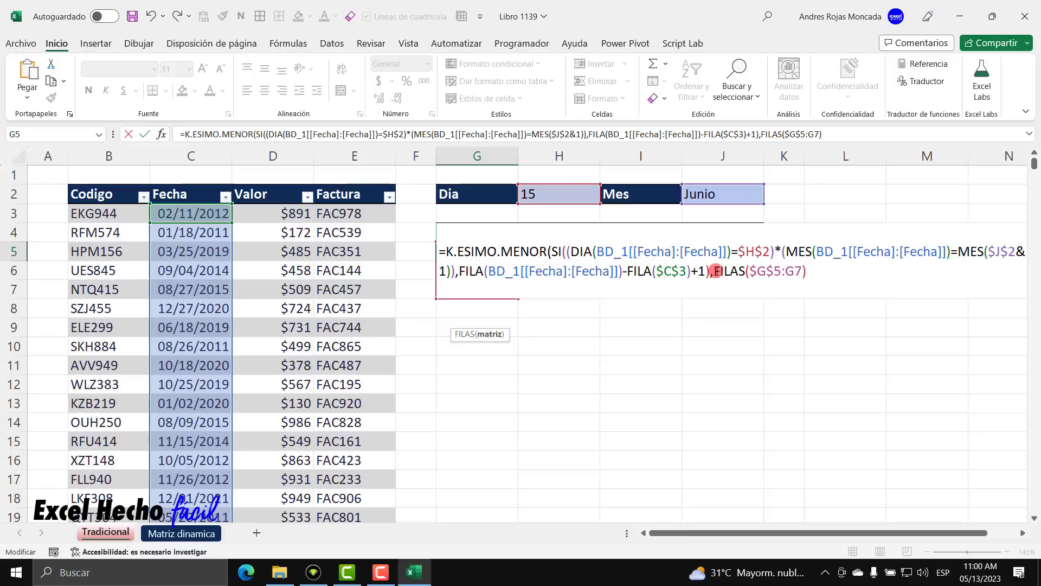
{"action": "left_click_drag", "start_coordinate": [715, 272], "coordinate": [830, 272]}
{"action": "type", "text": "3"}
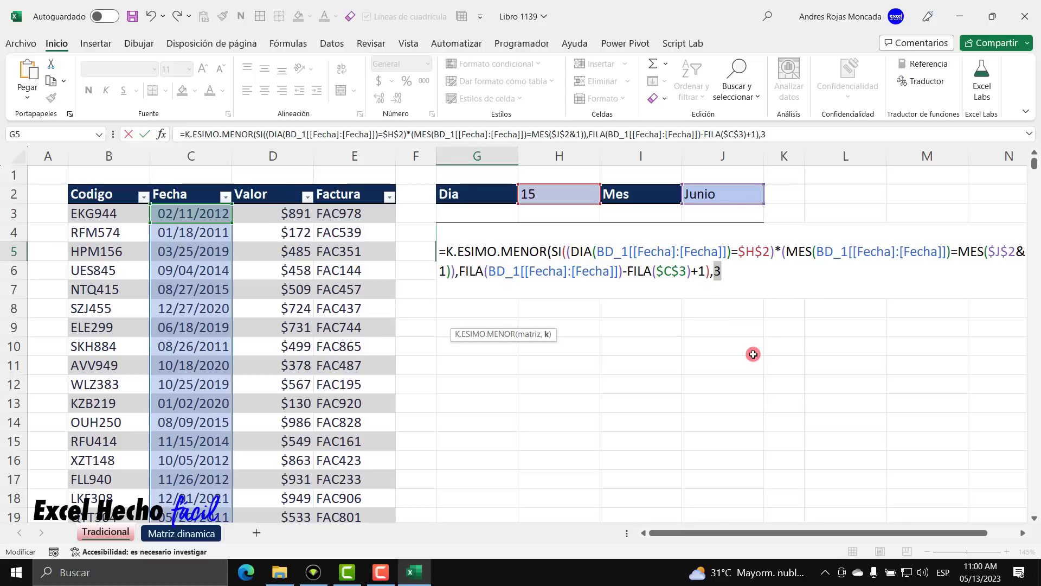
{"action": "key", "text": "ctrl+z"}
{"action": "left_click", "coordinate": [797, 273]}
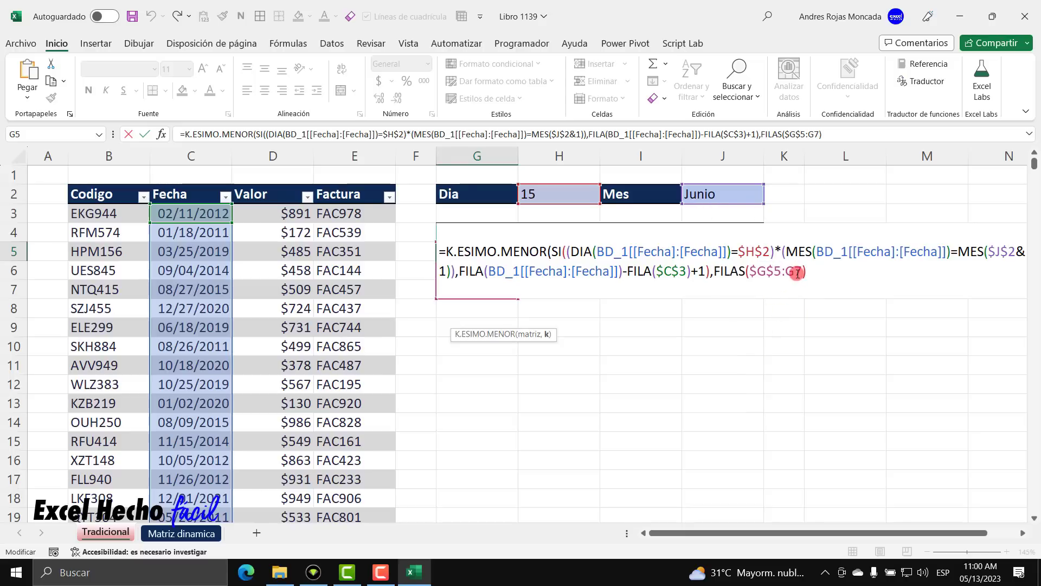
{"action": "key", "text": "BackSpace"}
{"action": "type", "text": "5"}
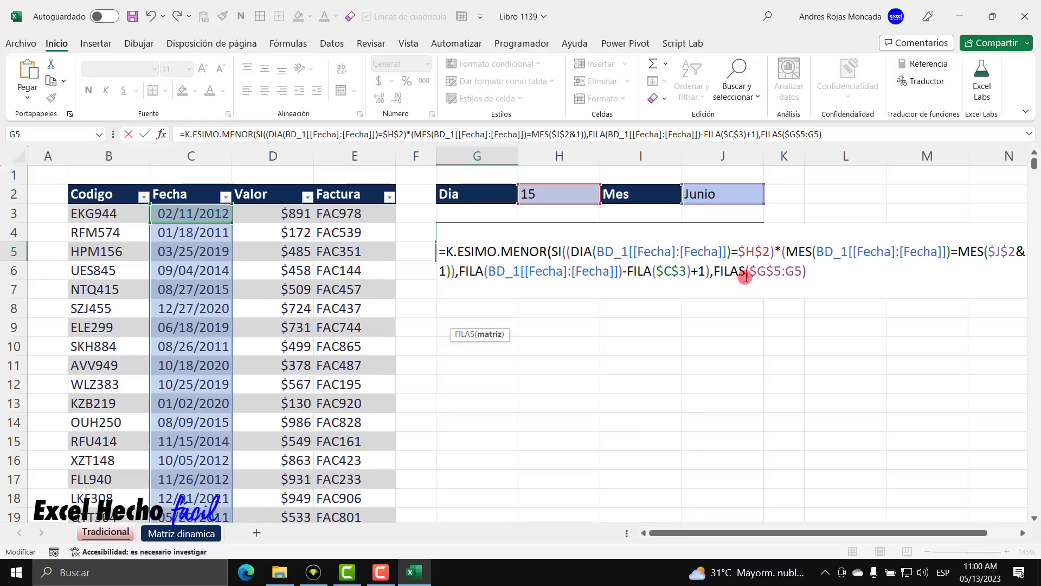
Close the K.ESIMO.MENOR function's parenthesis, evaluate the whole formula in place, and restore it
{"action": "left_click", "coordinate": [824, 271]}
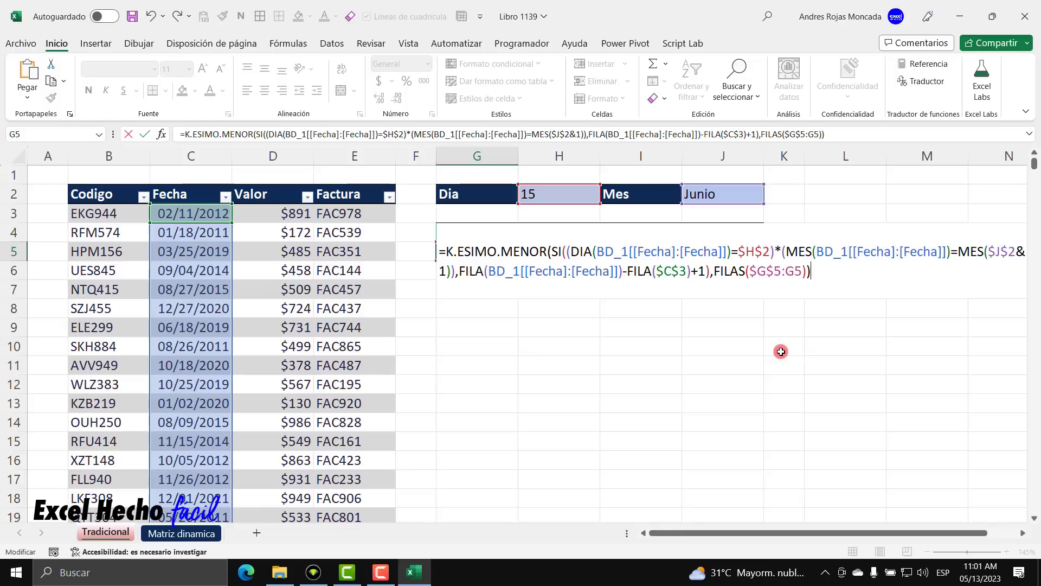
{"action": "key", "text": "F9"}
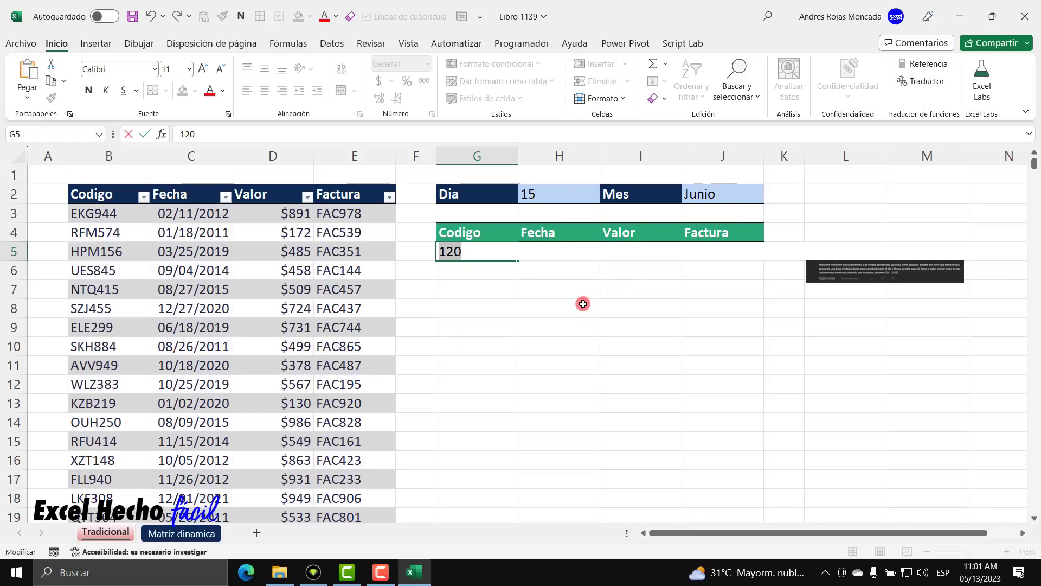
{"action": "type", "text": "=K.ESIMO.MENOR(SI((DIA(BD_1[[Fecha]:[Fecha]])=$H$2)*(MES(BD_1[[Fecha]:[Fecha]])=MES($J$2&1)),FILA(BD_1[[Fecha]:[Fecha]])-FILA($C$3)+1),FILAS($G$5:G5))"}
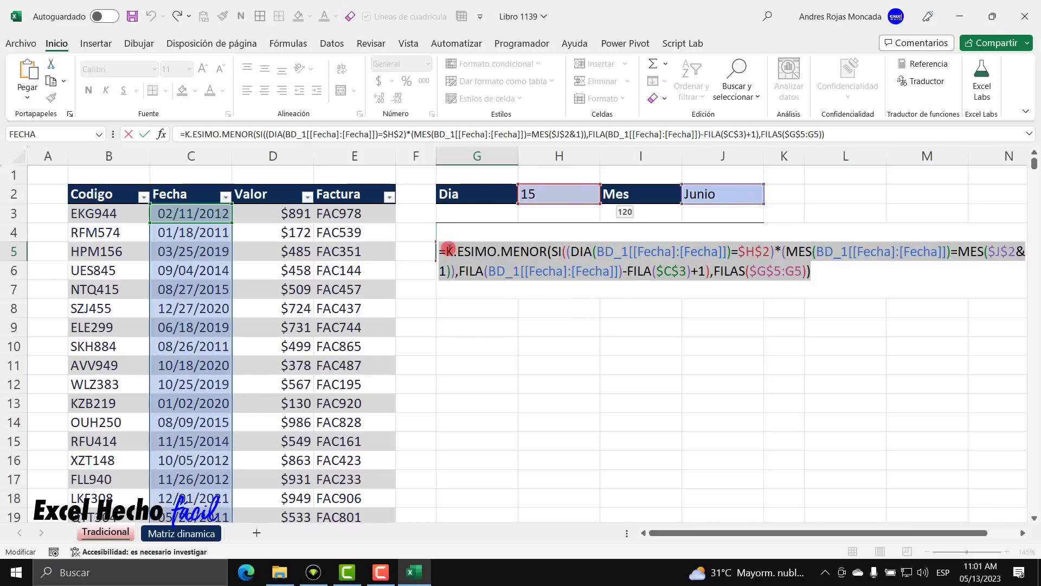
Wrap the formula in INDICE with table BD_1 as matriz and the K.ESIMO.MENOR expression as núm_fila
{"action": "type", "text": "INDICE("}
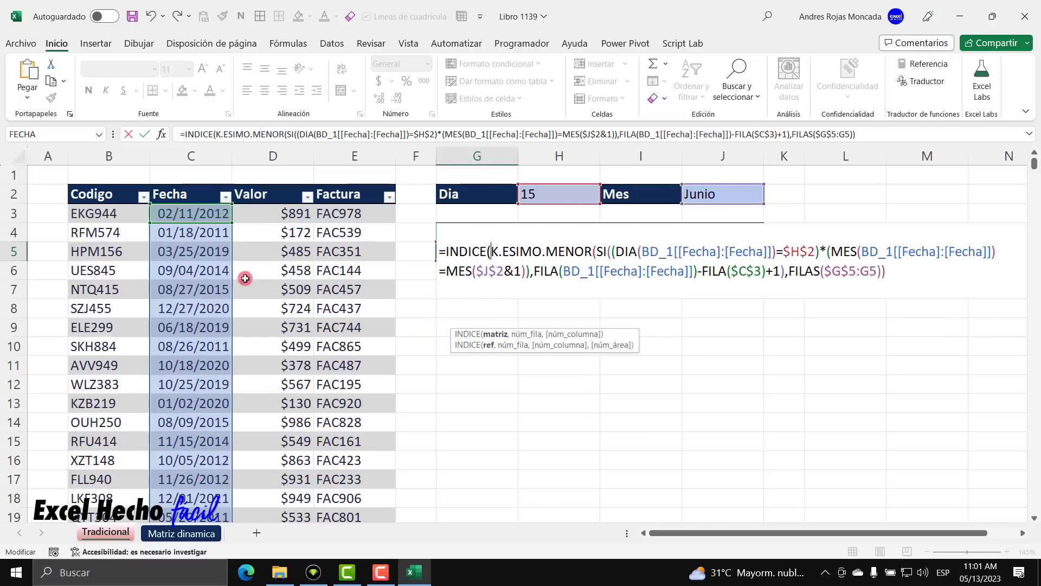
{"action": "left_click", "coordinate": [70, 187]}
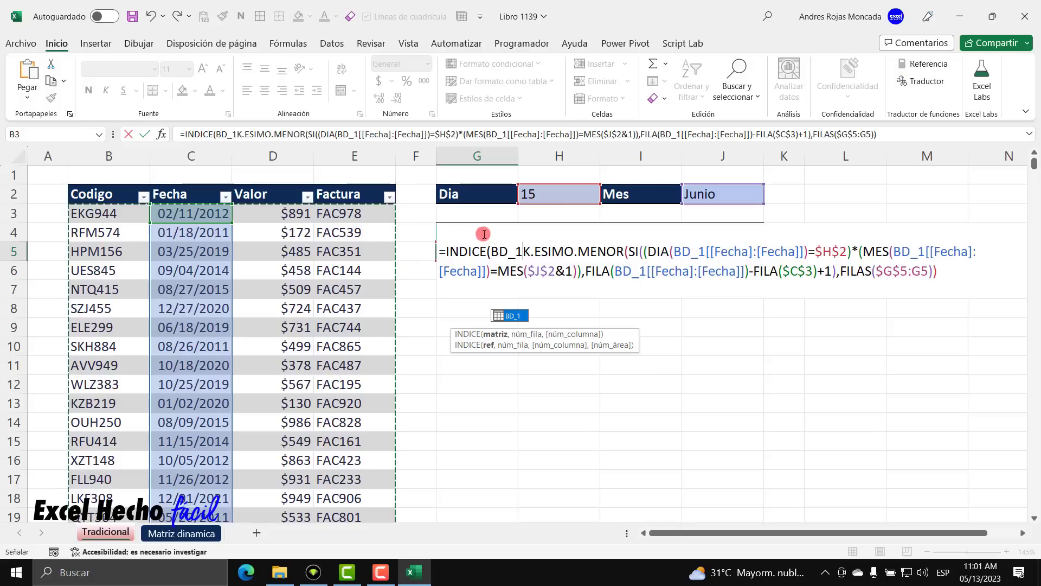
{"action": "type", "text": ","}
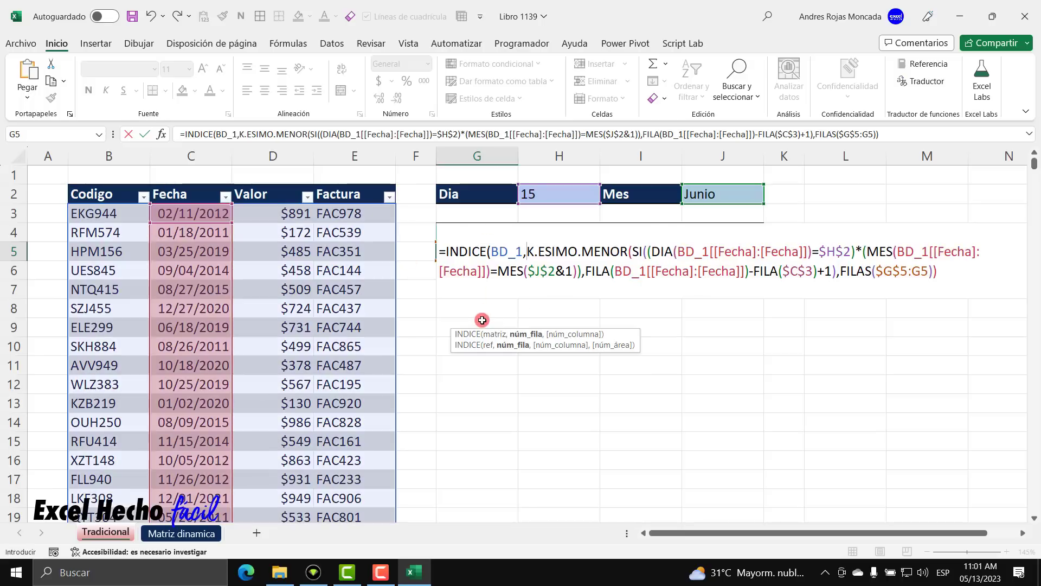
{"action": "left_click", "coordinate": [528, 334]}
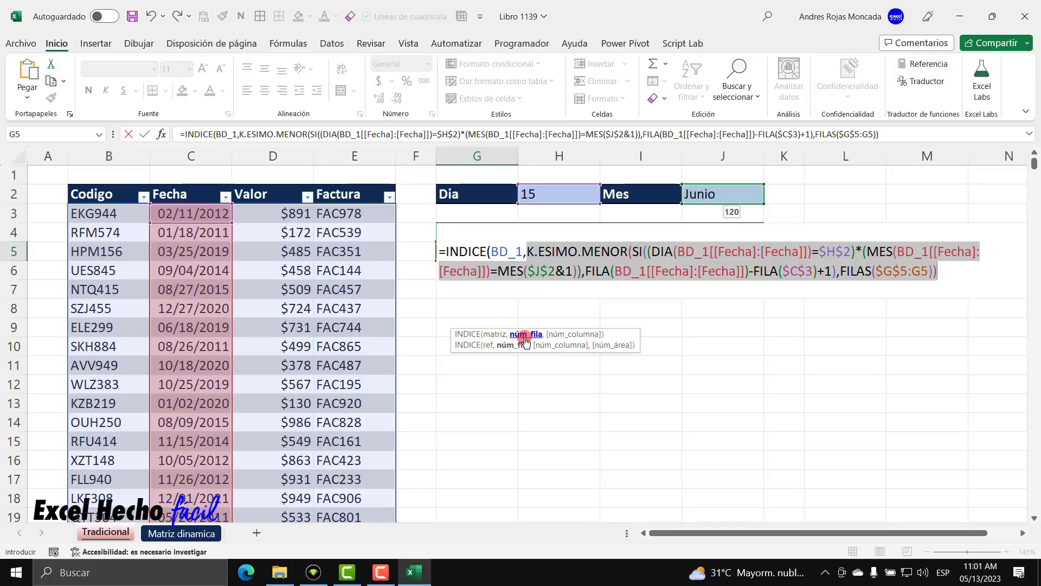
{"action": "left_click", "coordinate": [943, 271]}
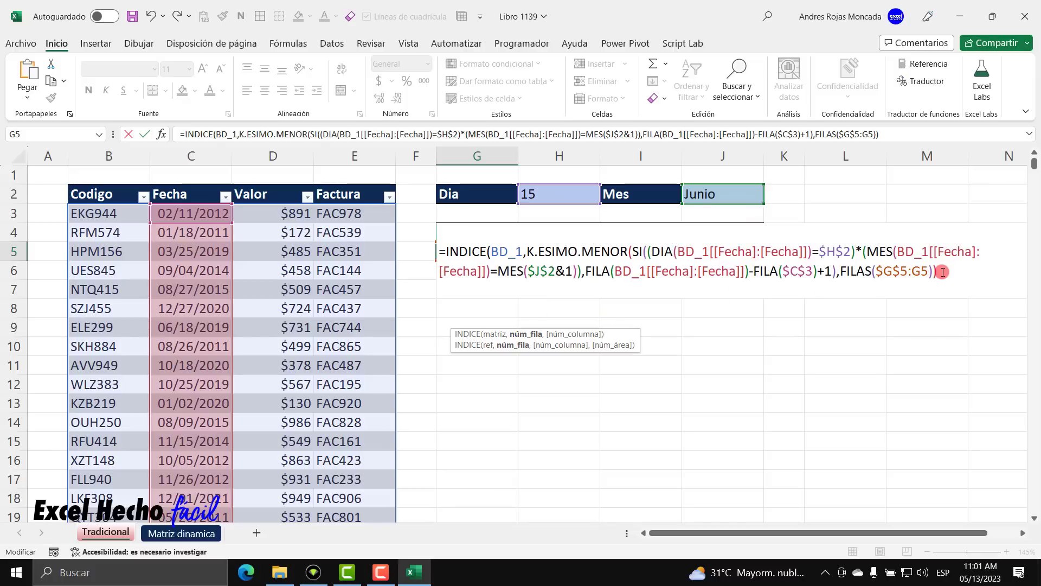
Add COLUMNAS($G$5:G5) as INDICE's núm_columna argument, reusing the range from FILAS, and close the INDICE function
{"action": "type", "text": ","}
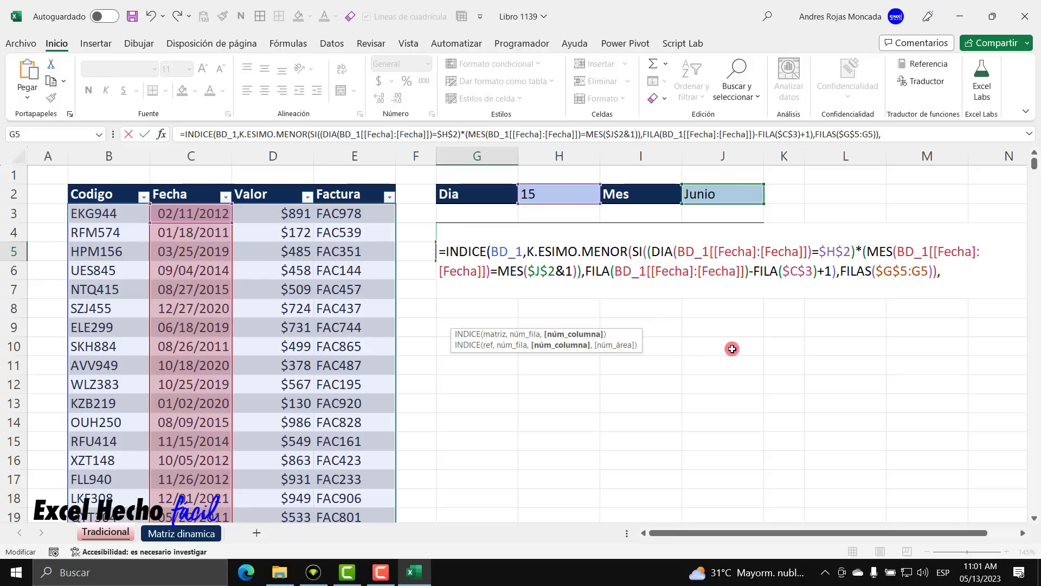
{"action": "type", "text": "colum"}
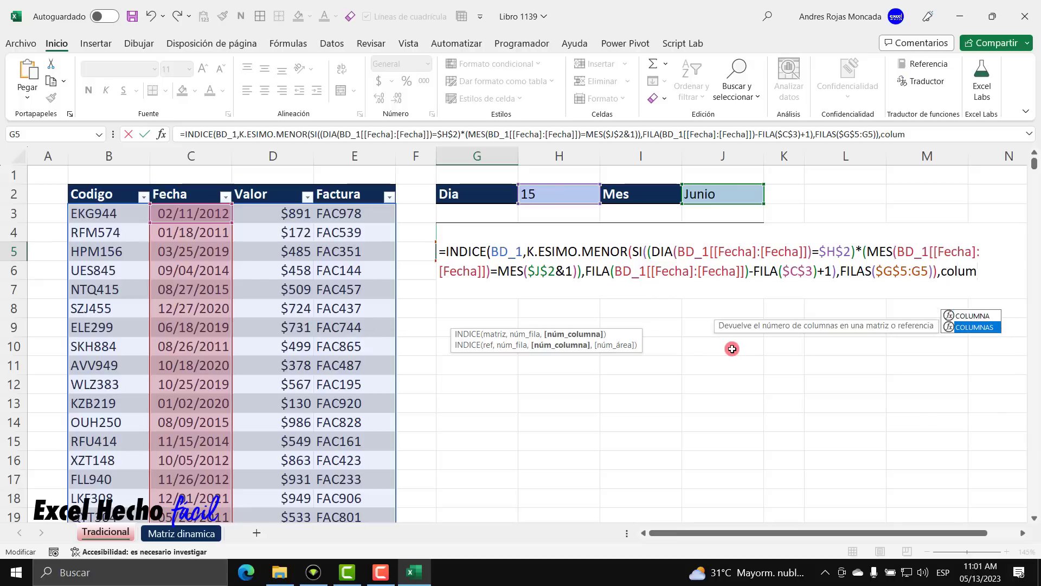
{"action": "key", "text": "Tab"}
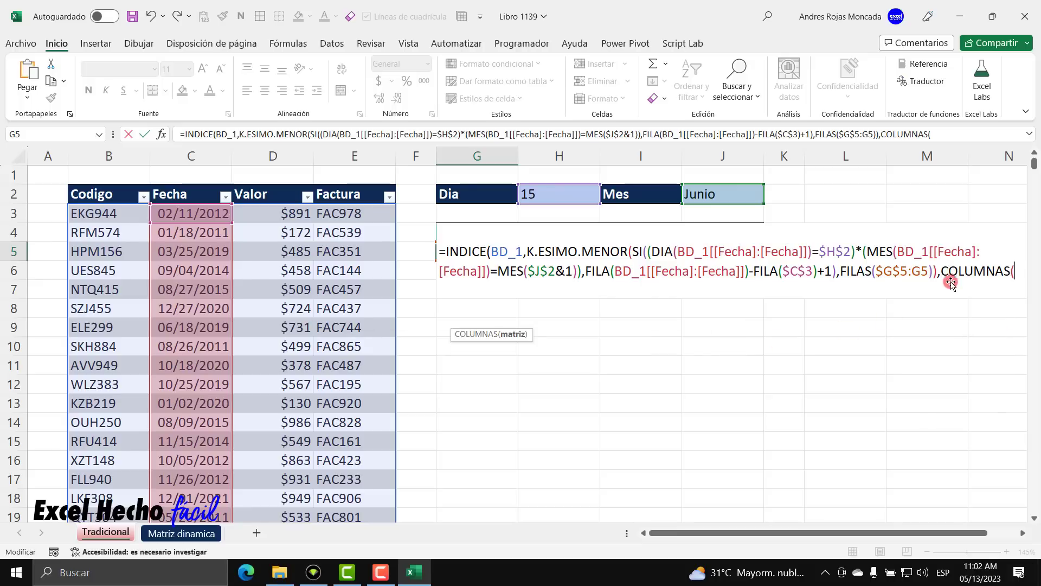
{"action": "left_click", "coordinate": [923, 273]}
{"action": "double_click", "coordinate": [908, 273]}
{"action": "key", "text": "ctrl+c"}
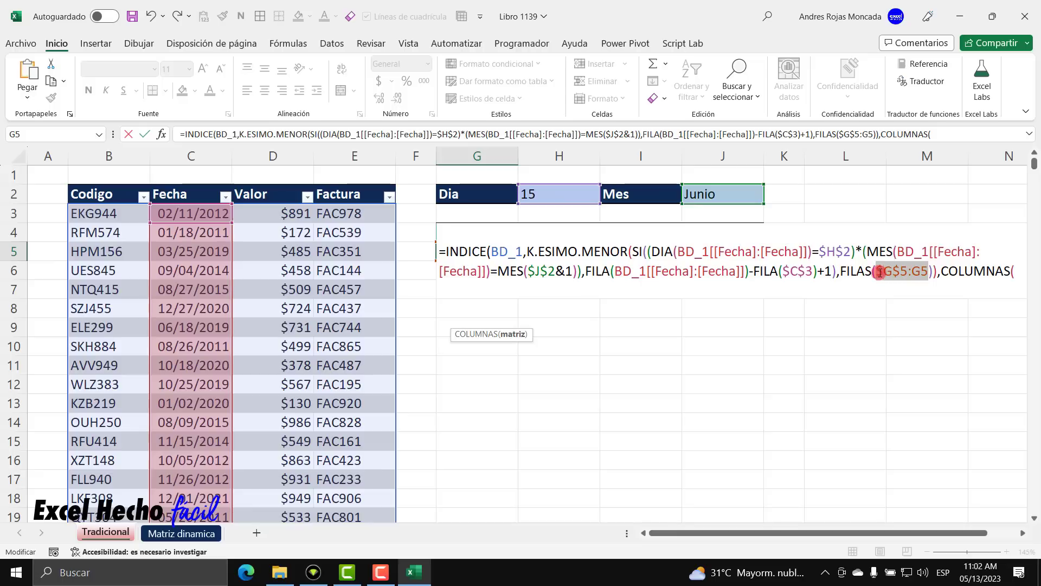
{"action": "left_click", "coordinate": [1014, 271]}
{"action": "key", "text": "ctrl+v"}
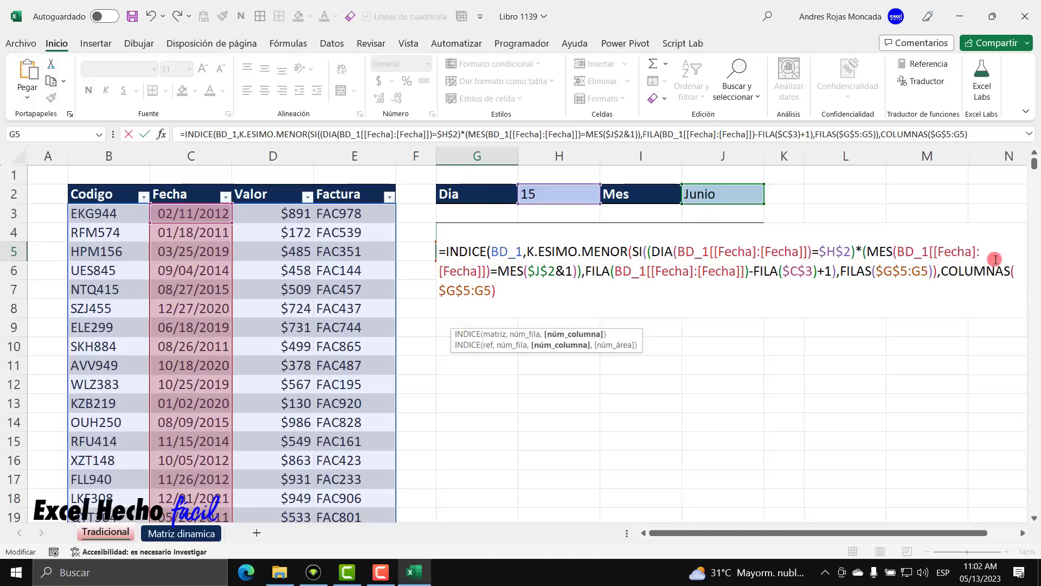
{"action": "left_click", "coordinate": [571, 335]}
{"action": "left_click", "coordinate": [518, 290]}
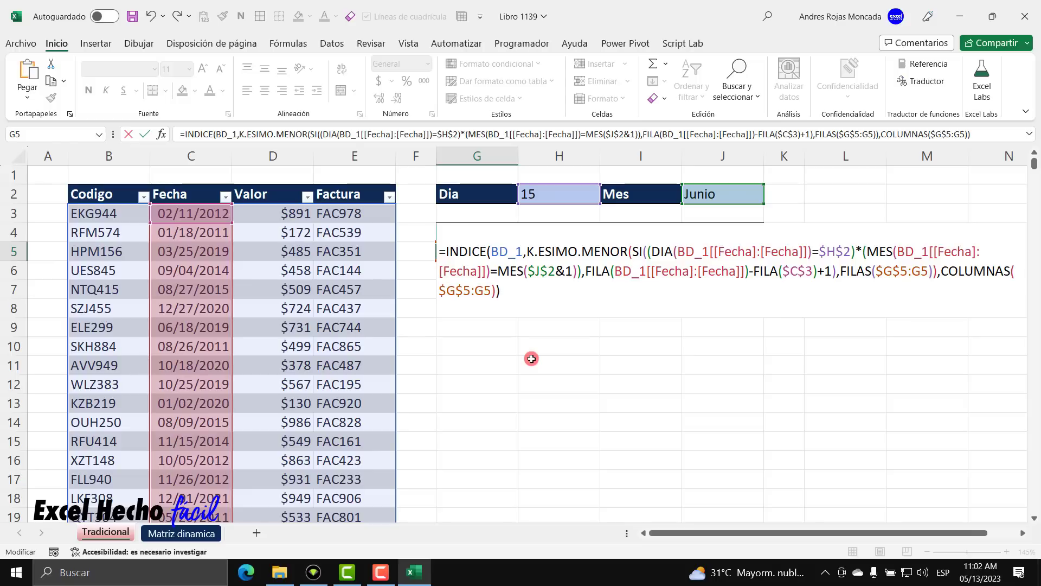
{"action": "left_click", "coordinate": [647, 251]}
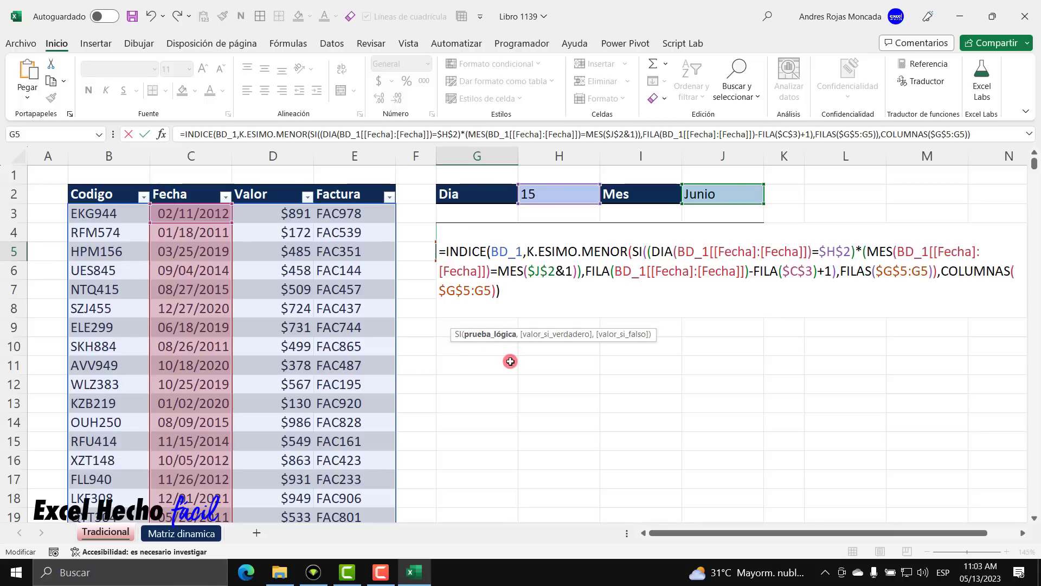
Evaluate the SI function's prueba_lógica in place, restore it, and enter the G5 formula as an array formula
{"action": "left_click", "coordinate": [493, 333]}
{"action": "key", "text": "F9"}
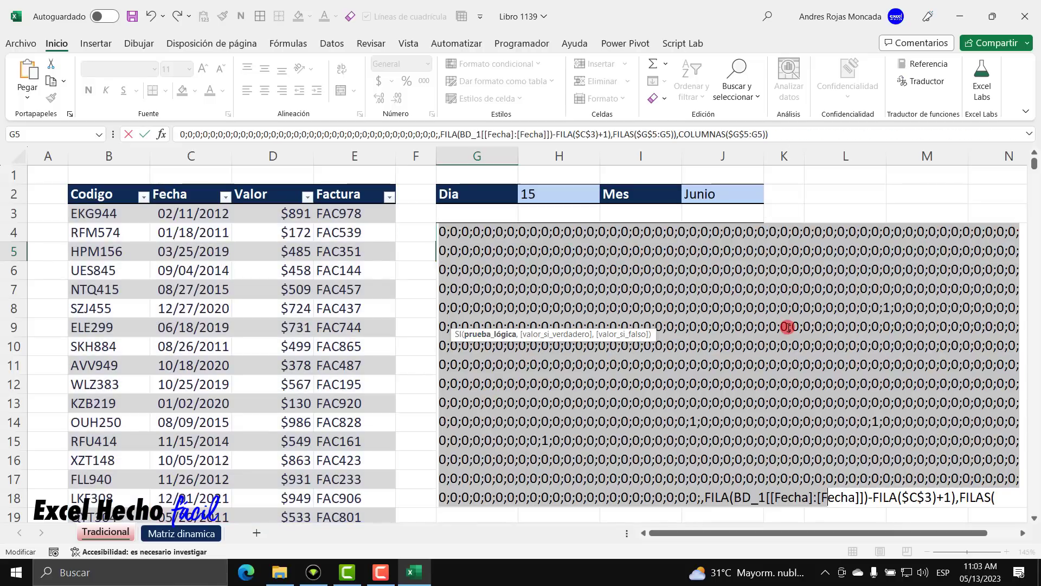
{"action": "key", "text": "ctrl+z"}
{"action": "key", "text": "End"}
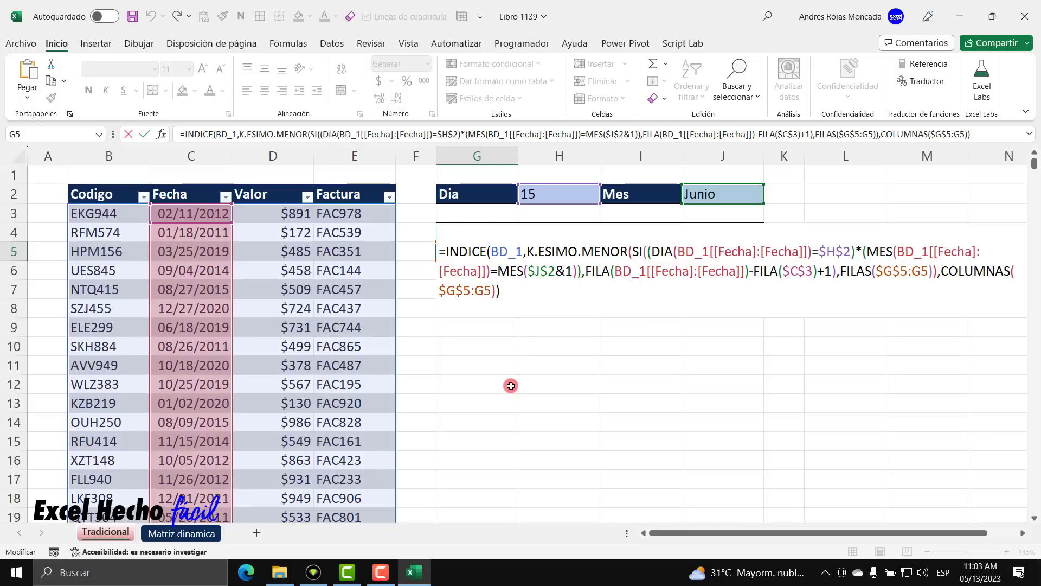
{"action": "key", "text": "ctrl+shift+Return"}
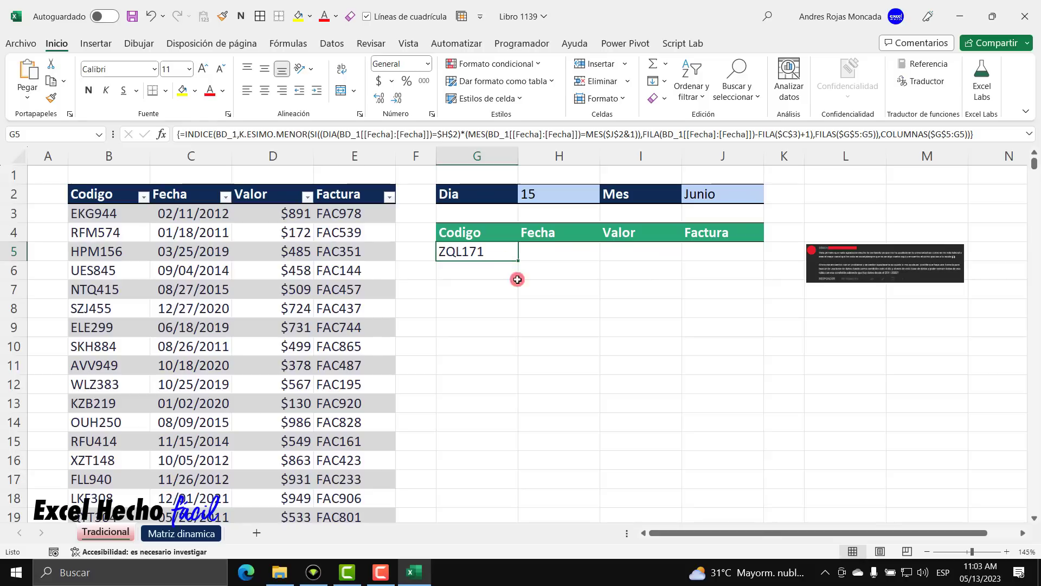
Fill the G5 array formula across to column J and down to row 100, and review the extracted records
{"action": "left_click_drag", "start_coordinate": [519, 260], "coordinate": [748, 256]}
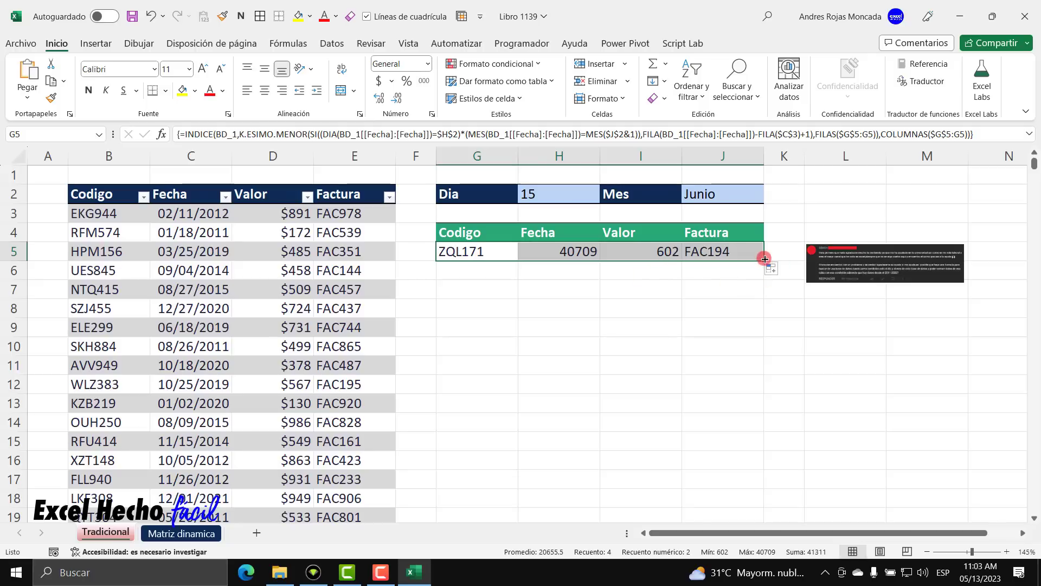
{"action": "left_click_drag", "start_coordinate": [763, 262], "coordinate": [732, 455]}
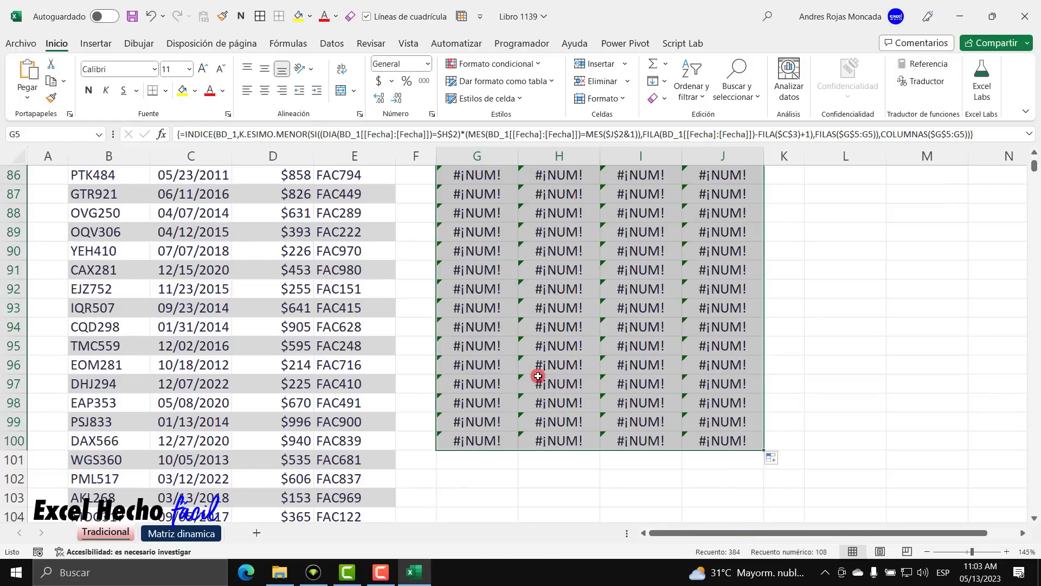
{"action": "scroll", "coordinate": [538, 375], "scroll_direction": "up", "scroll_amount": 15}
{"action": "scroll", "coordinate": [538, 376], "scroll_direction": "down", "scroll_amount": 4}
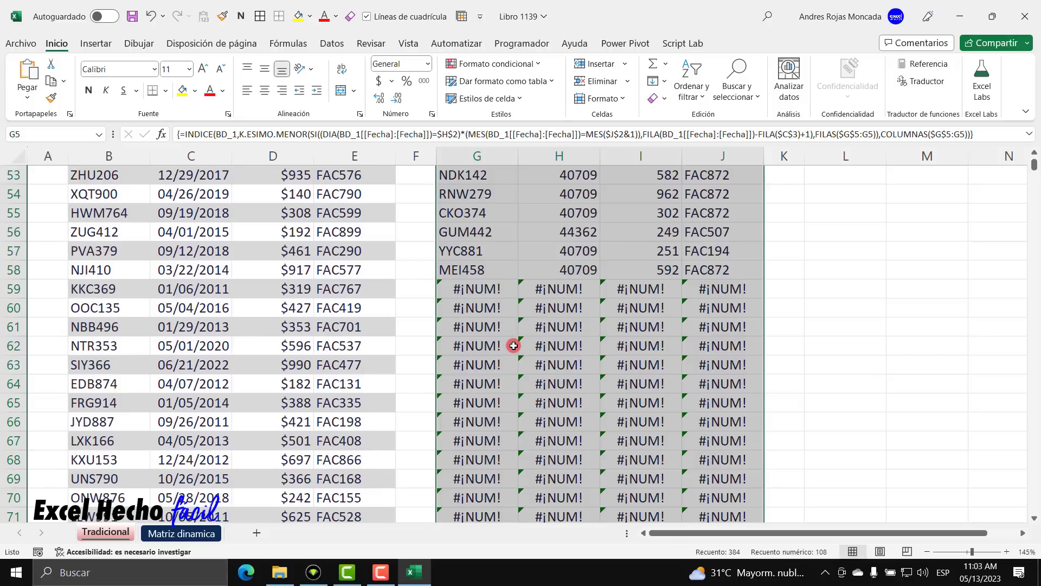
{"action": "scroll", "coordinate": [513, 346], "scroll_direction": "up", "scroll_amount": 1}
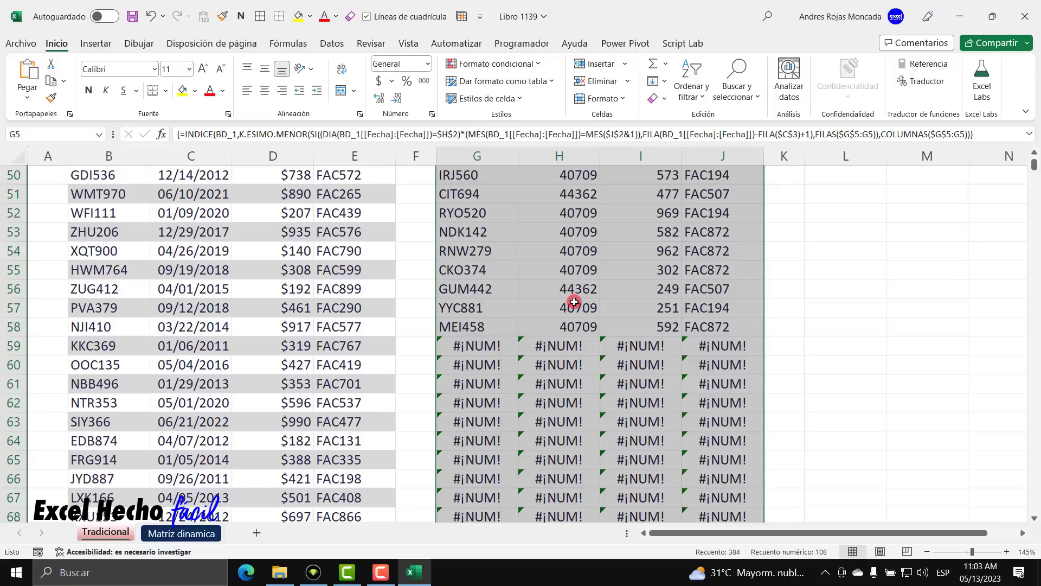
{"action": "scroll", "coordinate": [575, 301], "scroll_direction": "up", "scroll_amount": 16}
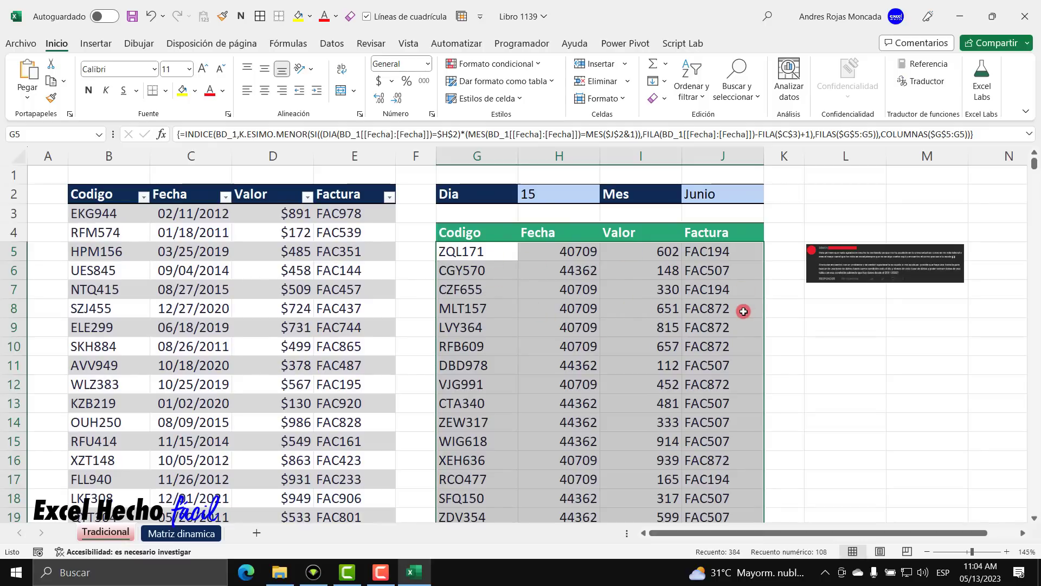
Add the label Conteo in L2 and copy the formatting of the Mes header in I2 onto it
{"action": "left_click", "coordinate": [820, 195]}
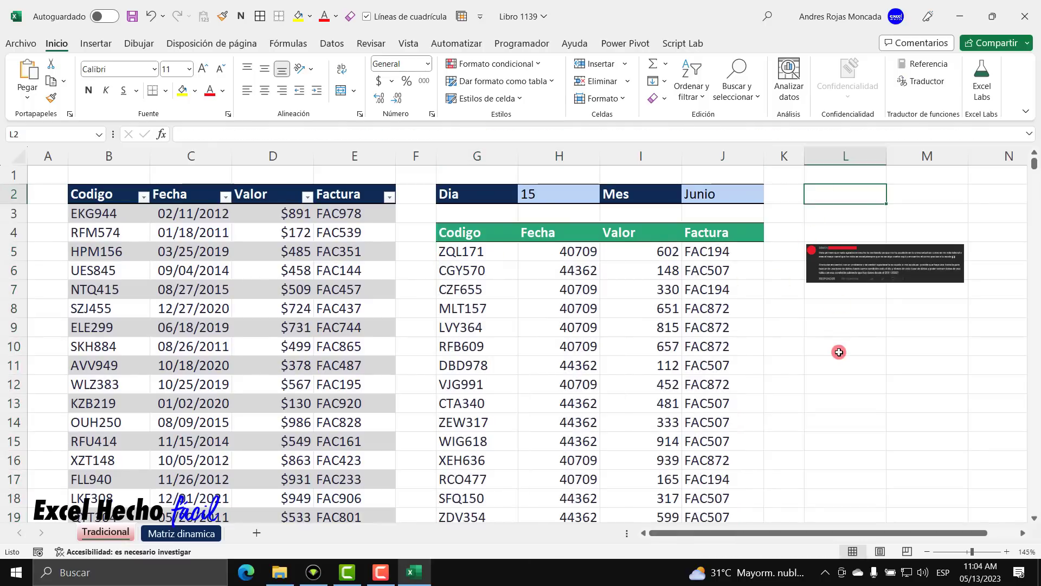
{"action": "type", "text": "Conteo"}
{"action": "key", "text": "Tab"}
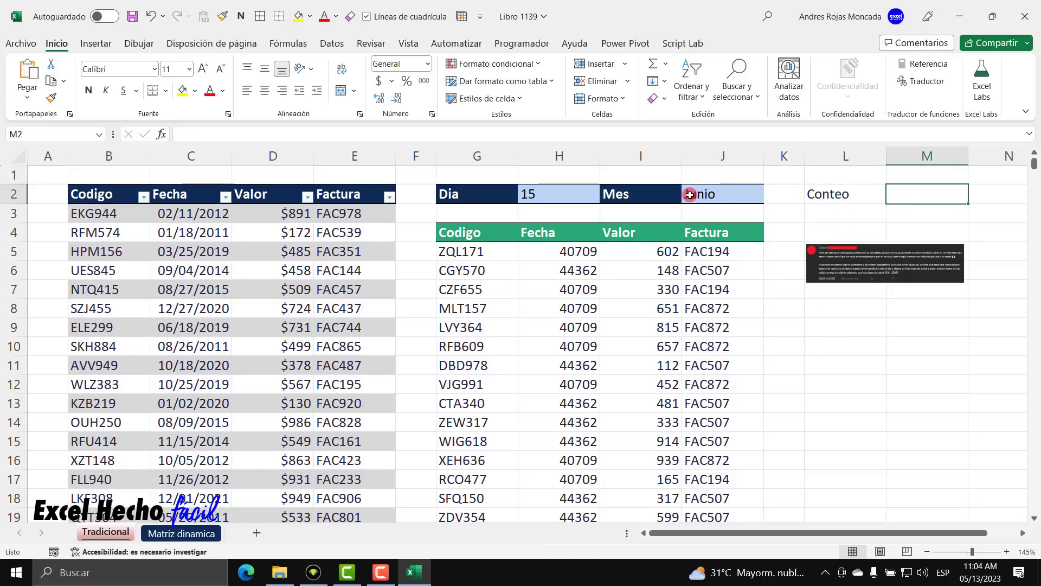
{"action": "left_click", "coordinate": [659, 197]}
{"action": "left_click", "coordinate": [51, 98]}
{"action": "left_click", "coordinate": [830, 194]}
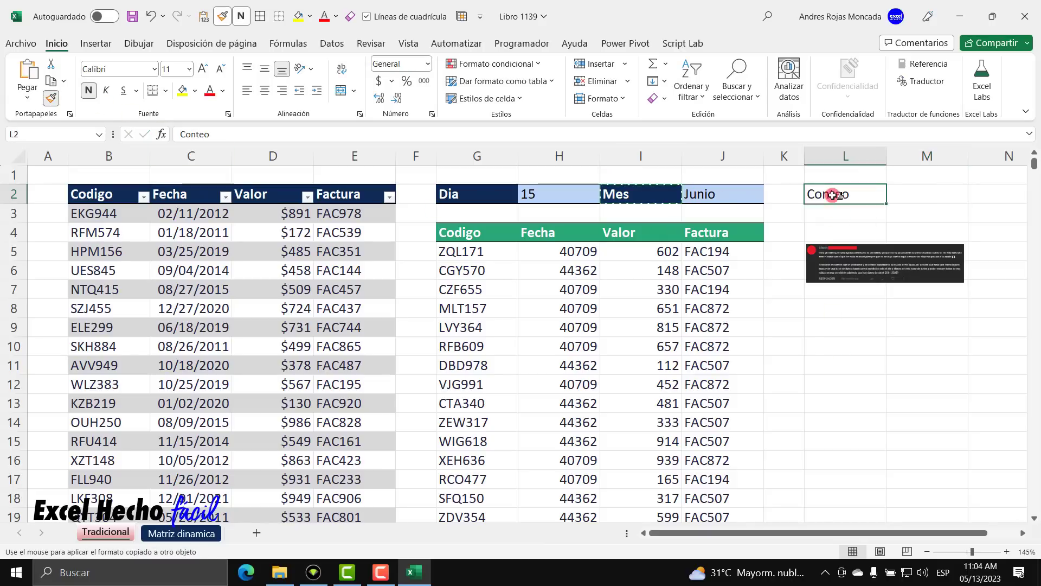
Fill M2 with light blue, copy L2's formatting onto it, and reapply the light blue fill
{"action": "left_click", "coordinate": [901, 194]}
{"action": "left_click", "coordinate": [194, 91]}
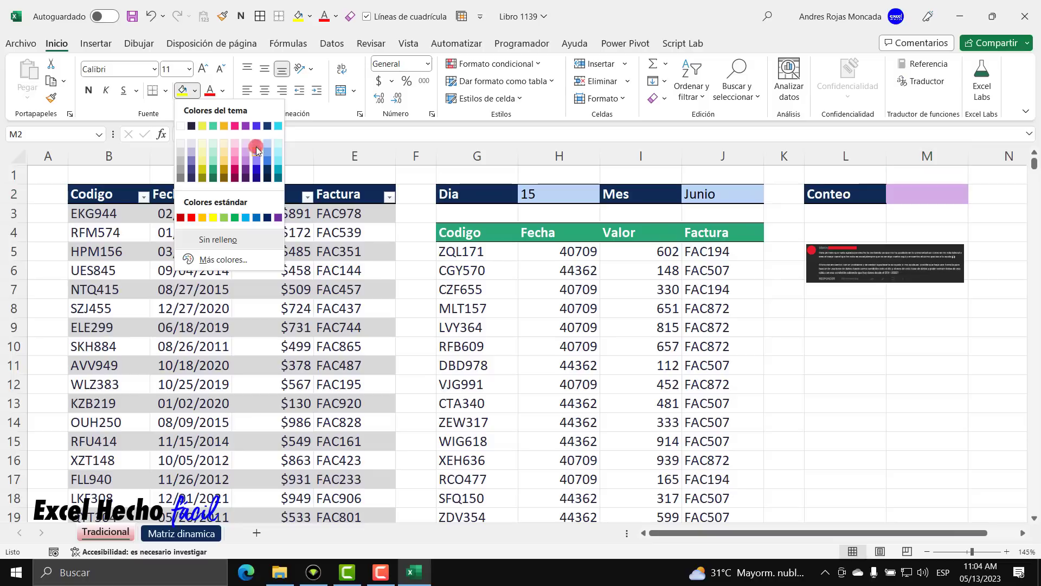
{"action": "left_click", "coordinate": [266, 145]}
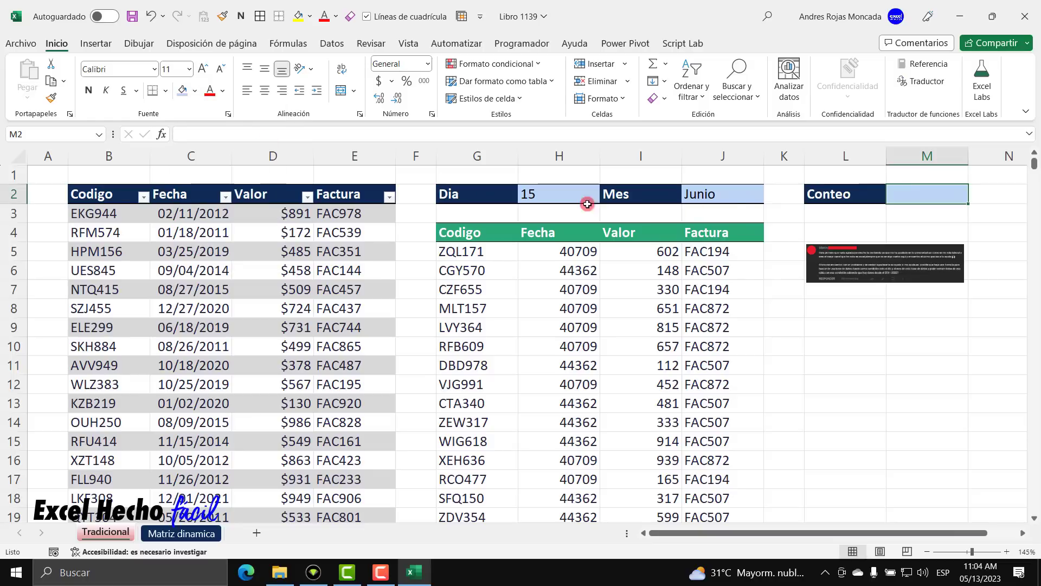
{"action": "left_click", "coordinate": [836, 199]}
{"action": "left_click", "coordinate": [51, 97]}
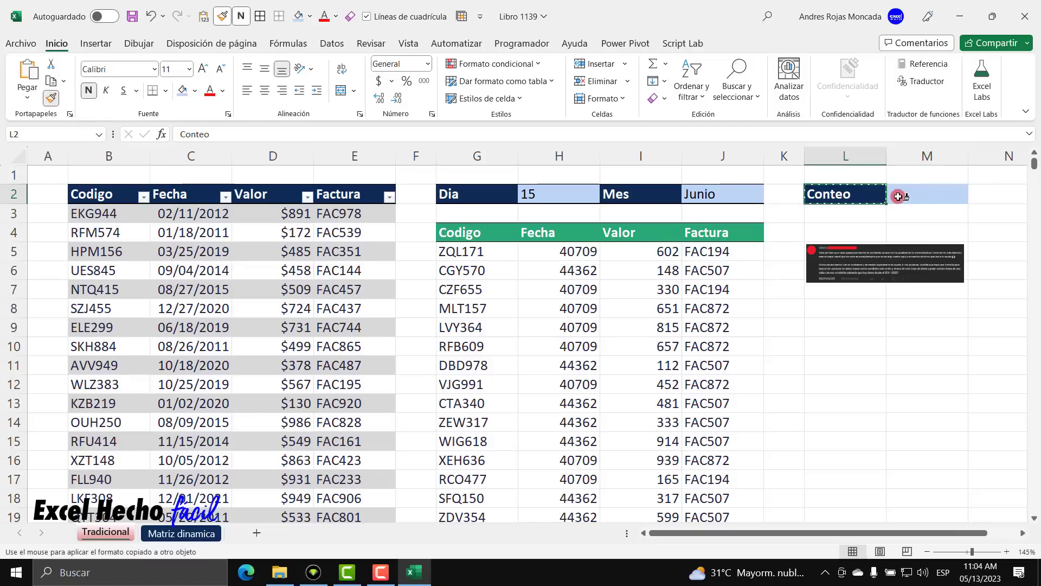
{"action": "left_click", "coordinate": [929, 198]}
{"action": "left_click", "coordinate": [182, 90]}
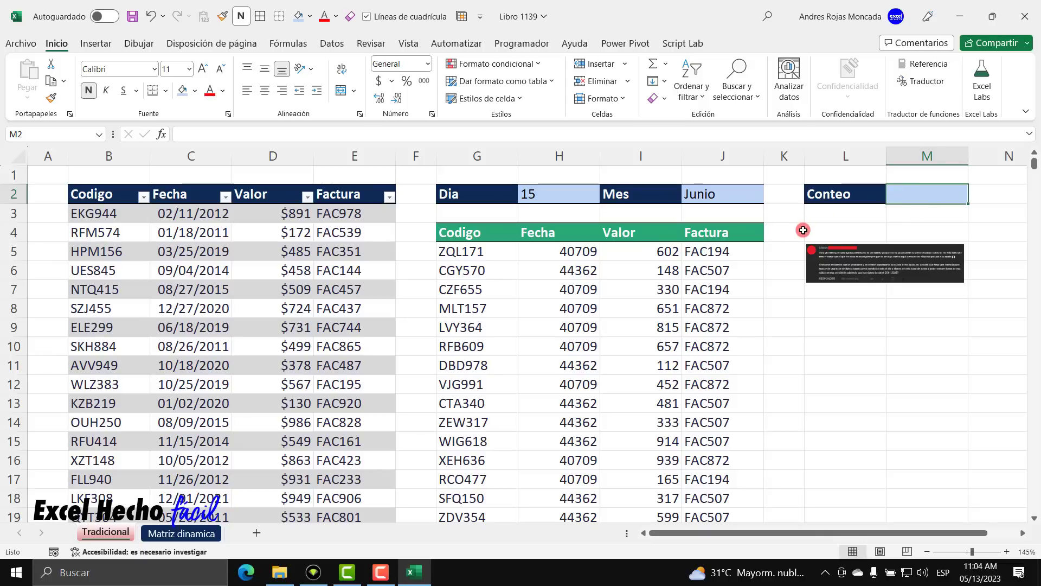
Copy the SI function's complete day-and-month prueba_lógica from the G5 formula, keeping G5 as an array formula
{"action": "double_click", "coordinate": [458, 251]}
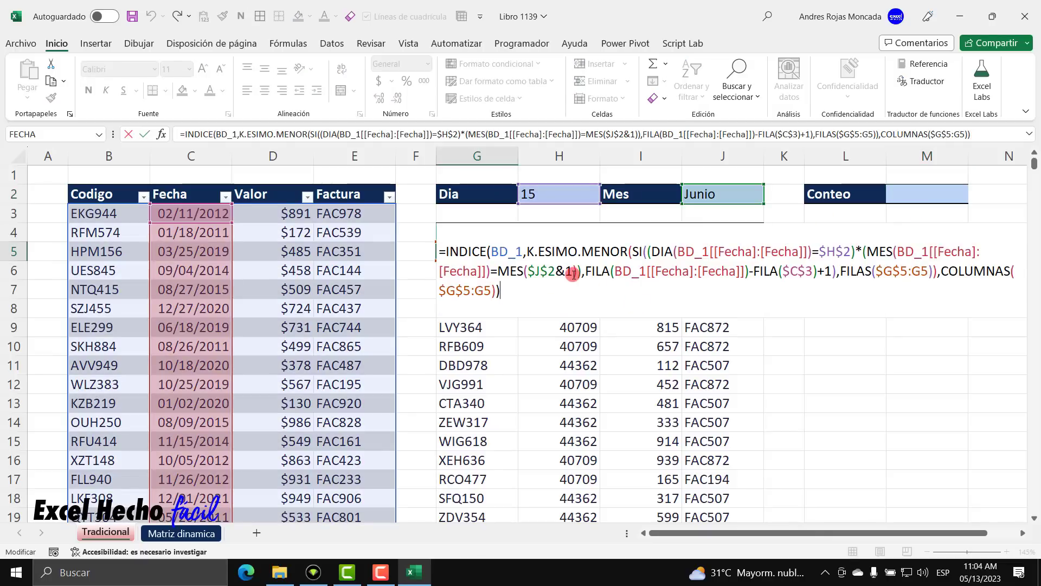
{"action": "left_click", "coordinate": [649, 248]}
{"action": "left_click", "coordinate": [659, 325]}
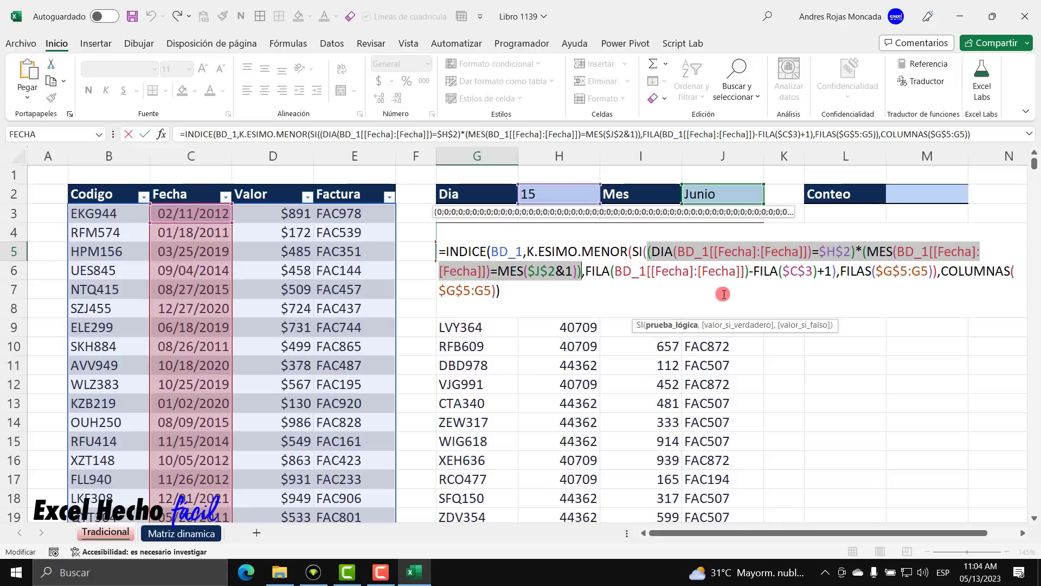
{"action": "key", "text": "ctrl+shift+Return"}
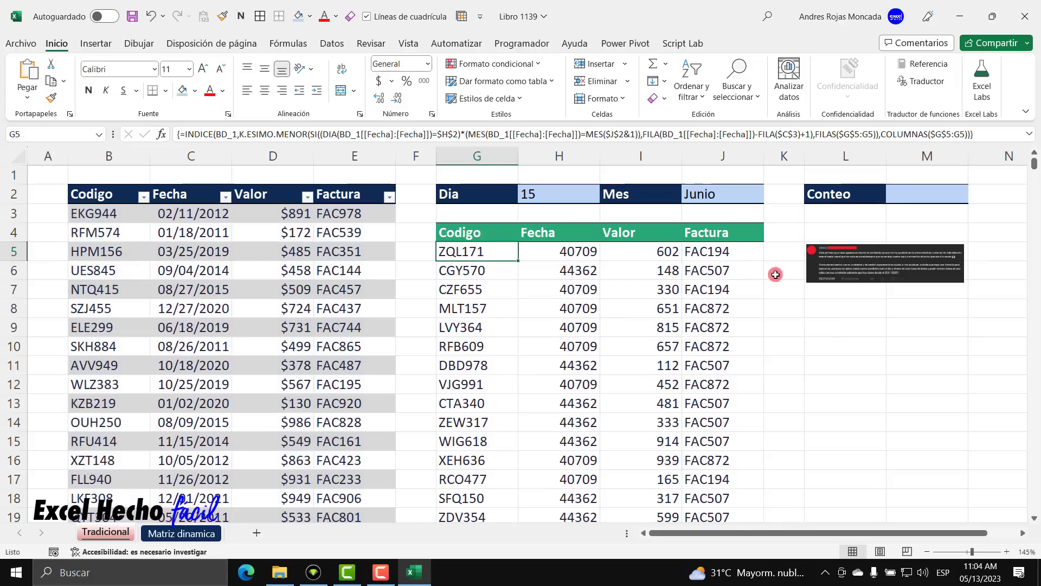
{"action": "left_click", "coordinate": [898, 199]}
{"action": "key", "text": "F2"}
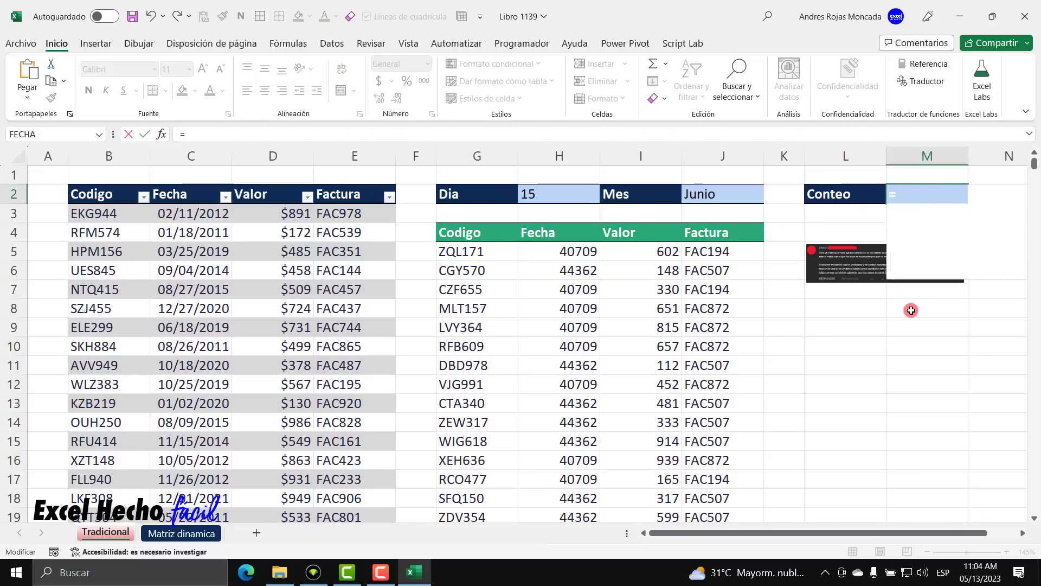
{"action": "type", "text": "=(DIA(BD_1[[Fecha]:[Fecha]])=$H$2)*(MES(BD_1[[Fecha]:[Fecha]])=MES($J$2&1))"}
{"action": "key", "text": "Escape"}
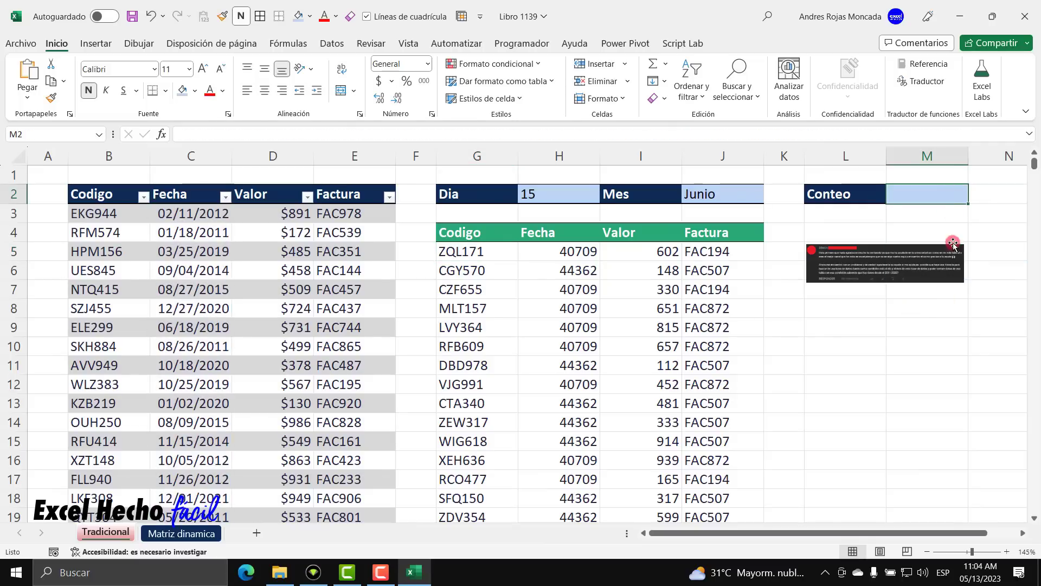
Set M2's font colour to Automático and remove its bold formatting
{"action": "left_click", "coordinate": [223, 96]}
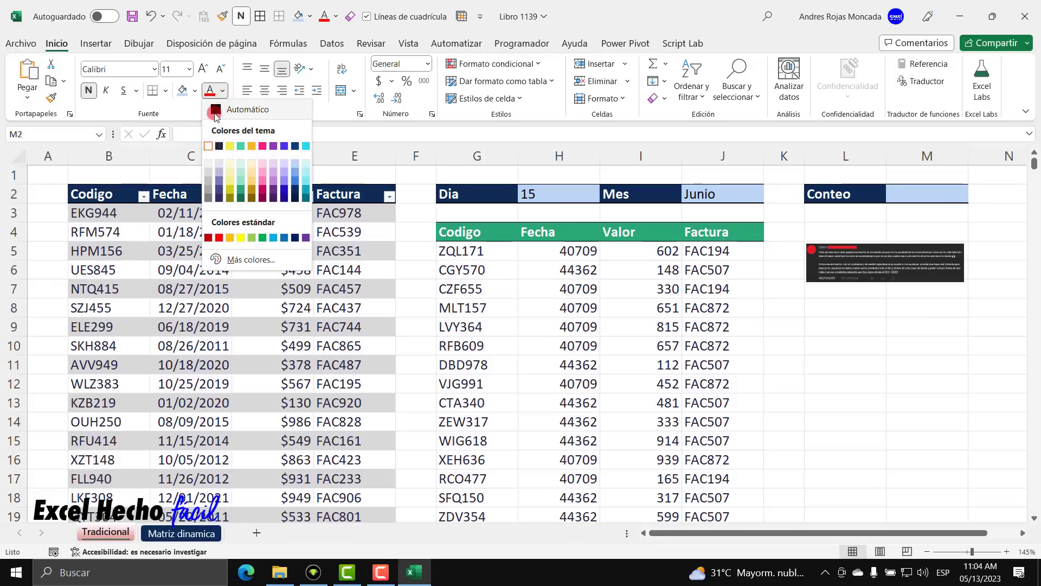
{"action": "left_click", "coordinate": [219, 109]}
{"action": "left_click", "coordinate": [89, 91]}
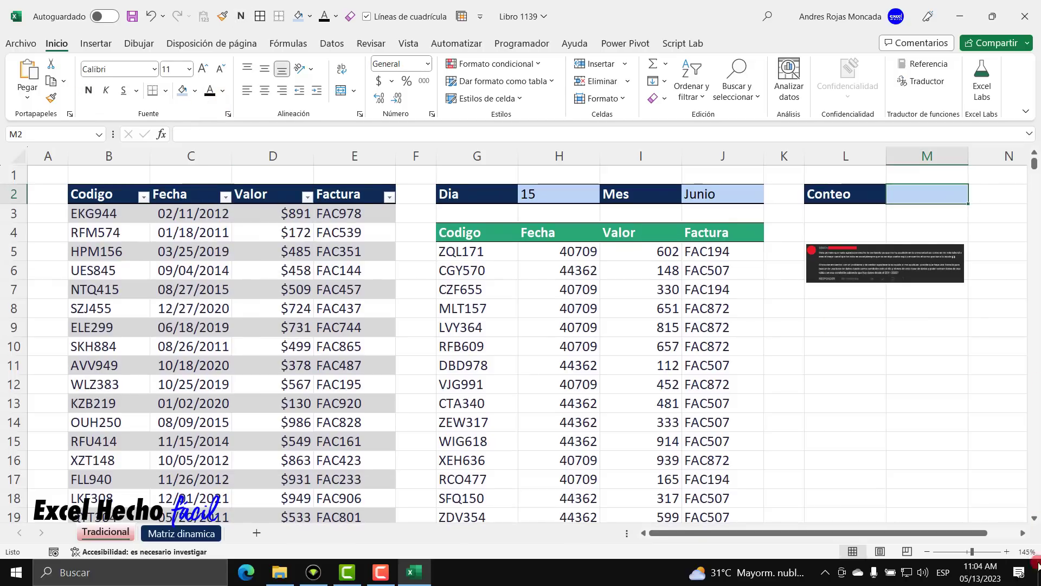
Put =(DIA(BD_1[[Fecha]:[Fecha]])=$H$2)*(MES(BD_1[[Fecha]:[Fecha]])=MES($J$2&1)) in M2, evaluate it in place, and restore it
{"action": "left_click", "coordinate": [1023, 533]}
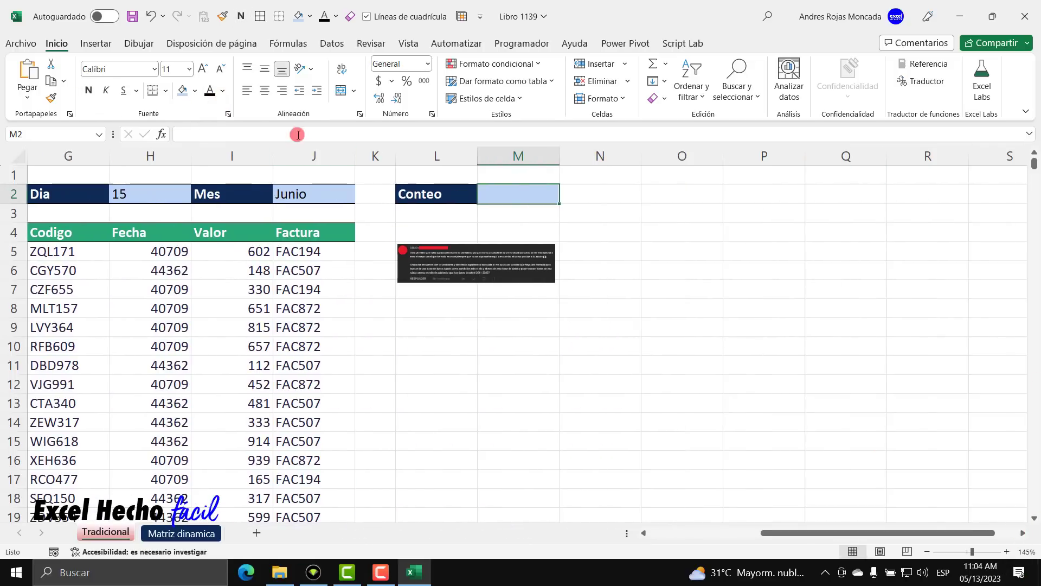
{"action": "key", "text": "F2"}
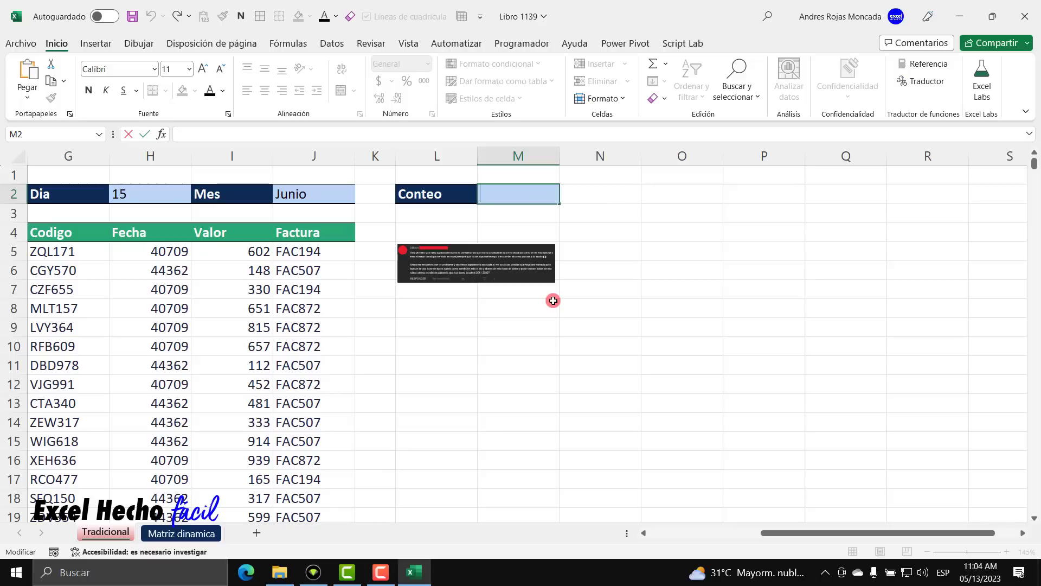
{"action": "type", "text": "=(DIA(BD_1[[Fecha]:[Fecha]])=$H$2)*(MES(BD_1[[Fecha]:[Fecha]])=MES($J$2&1))"}
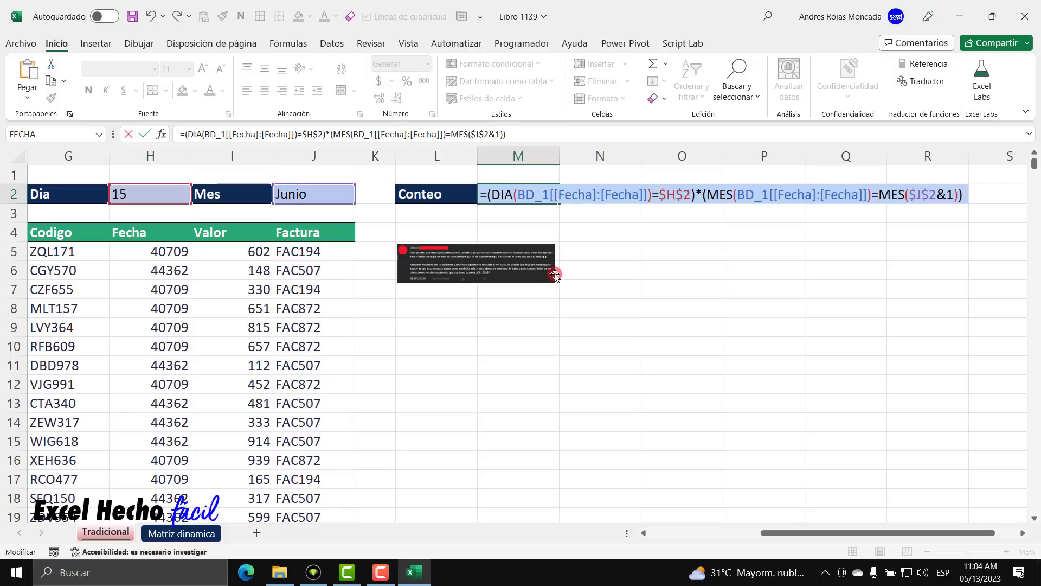
{"action": "key", "text": "F9"}
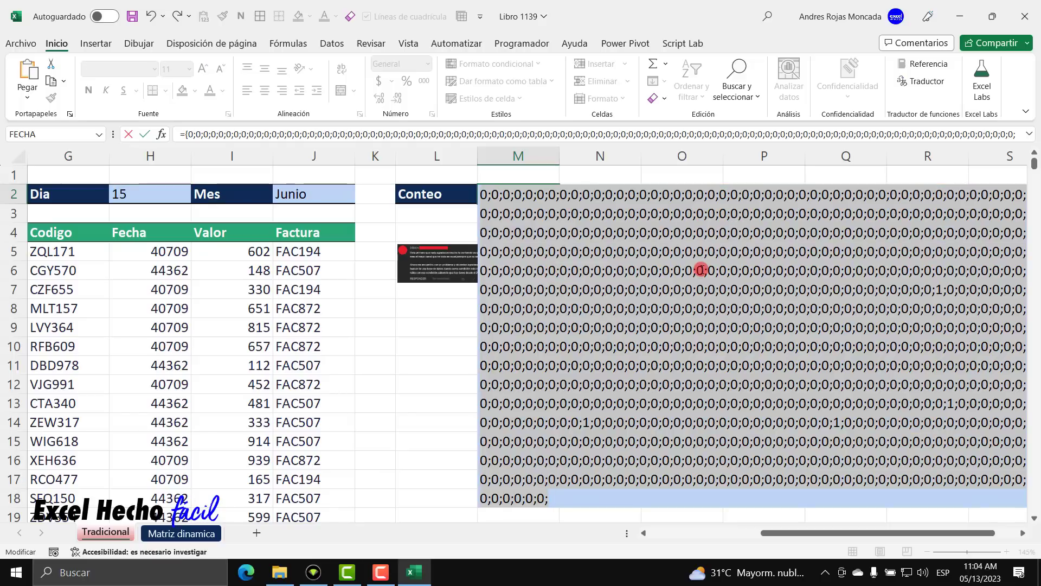
{"action": "key", "text": "ctrl+z"}
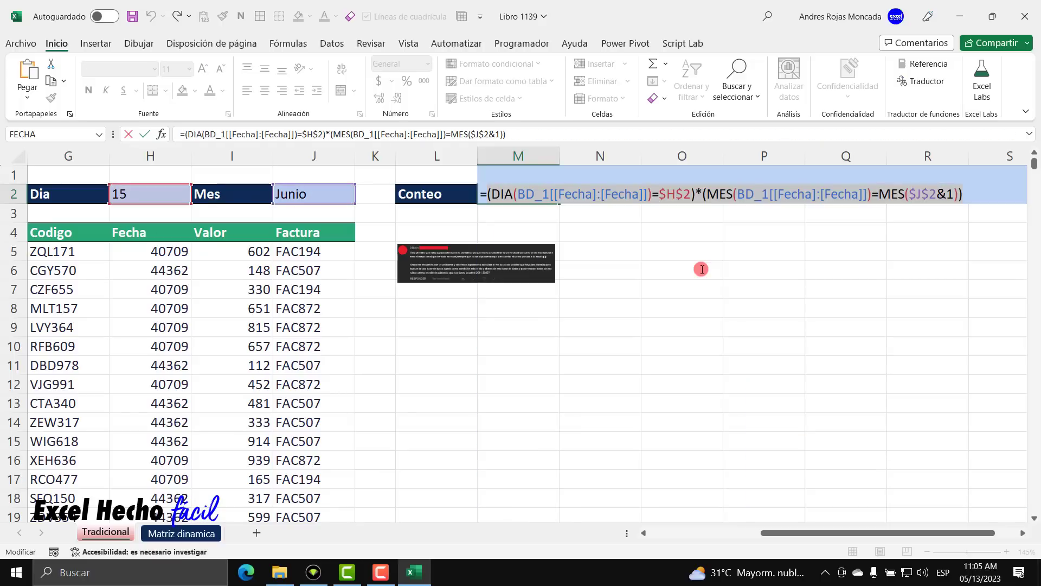
Insert SUMAPRODUCTO directly before the (DIA…)*(MES…) expression in M2, without extra parentheses, and enter the formula
{"action": "left_click", "coordinate": [486, 194]}
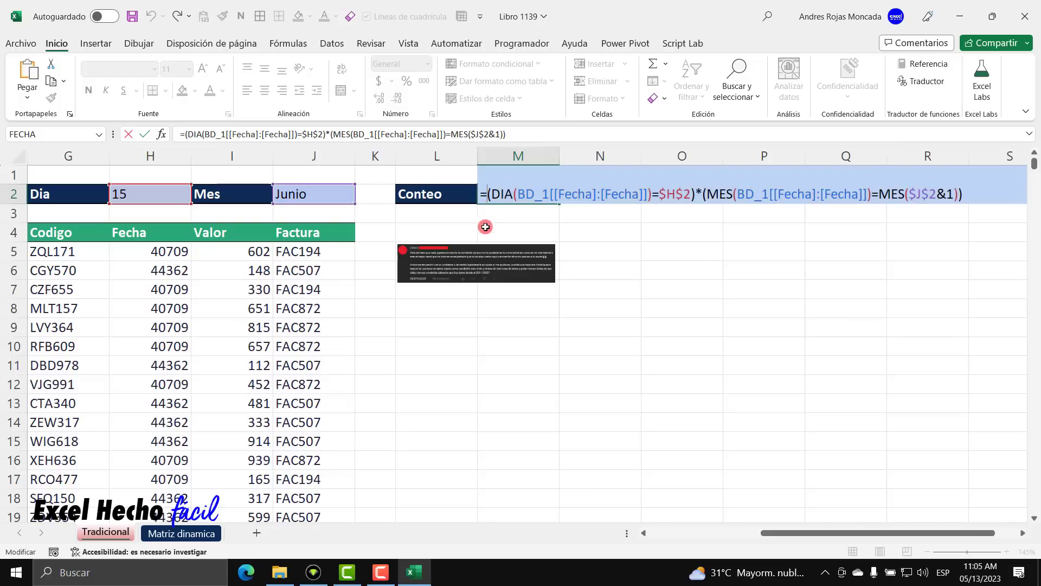
{"action": "type", "text": "sum"}
{"action": "key", "text": "Down"}
{"action": "key", "text": "Down"}
{"action": "key", "text": "Down"}
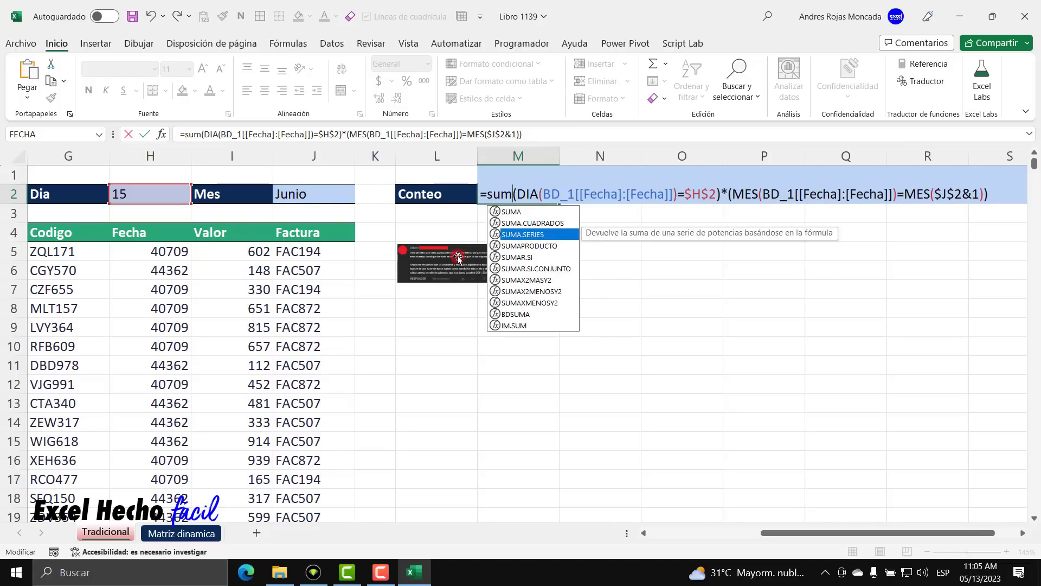
{"action": "key", "text": "Tab"}
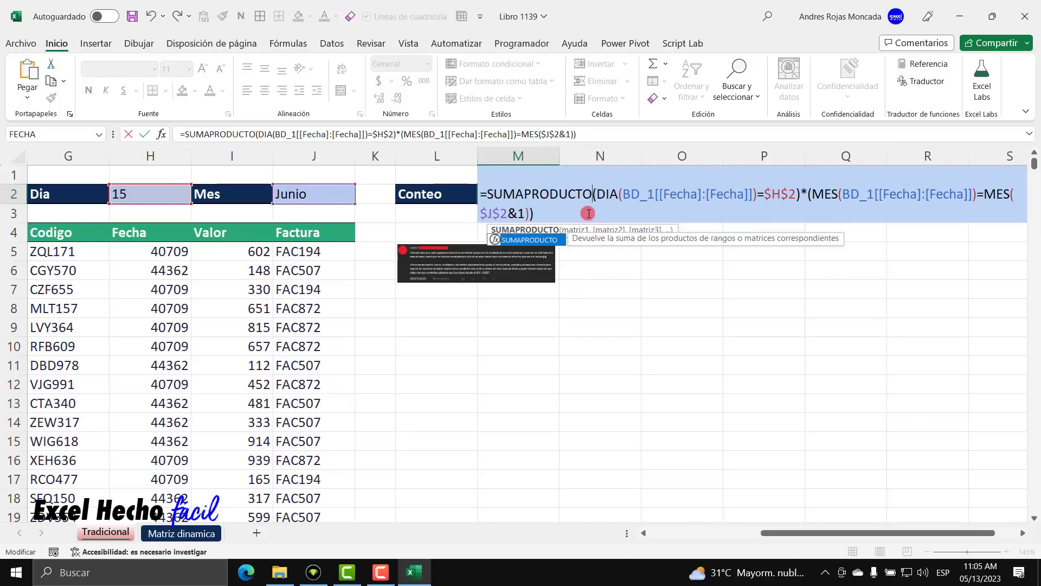
{"action": "left_click", "coordinate": [560, 212]}
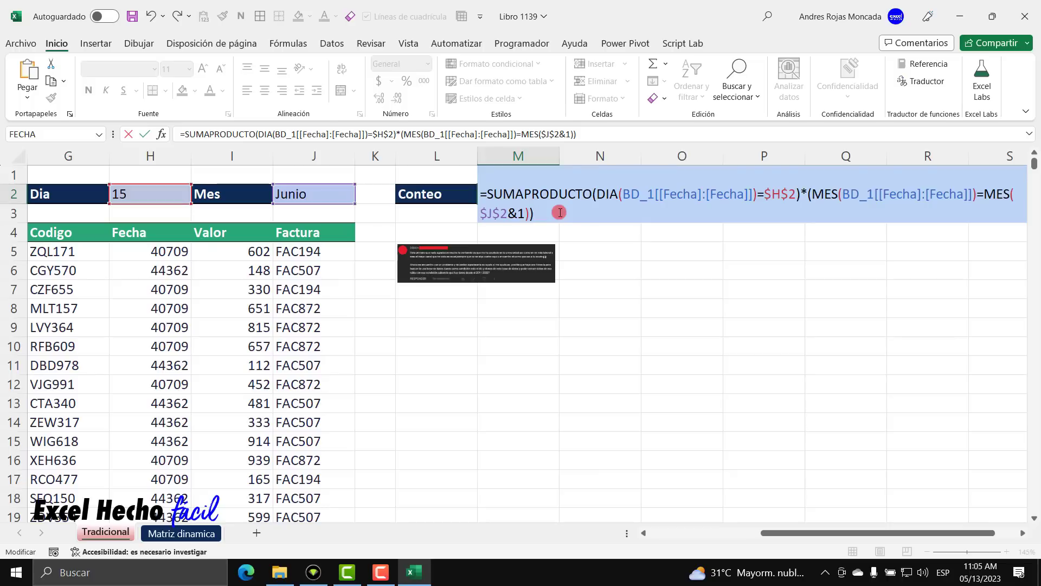
{"action": "left_click", "coordinate": [591, 204]}
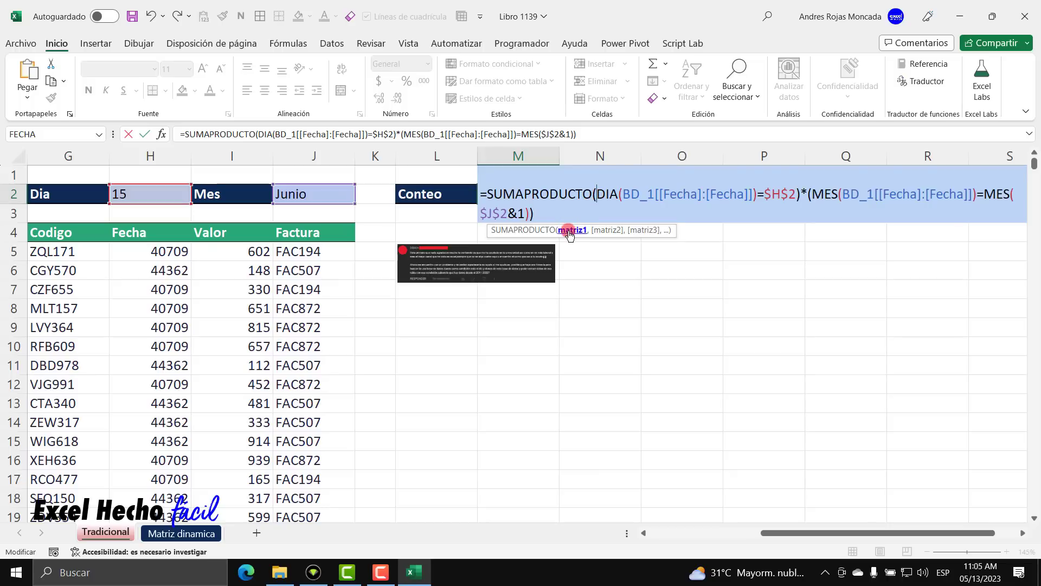
{"action": "left_click", "coordinate": [536, 214]}
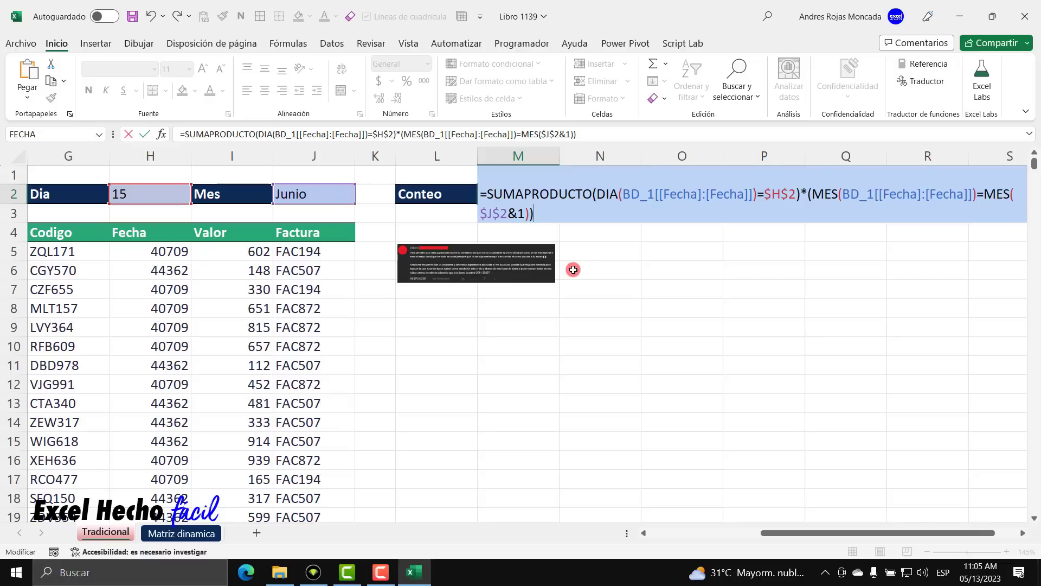
{"action": "key", "text": "Return"}
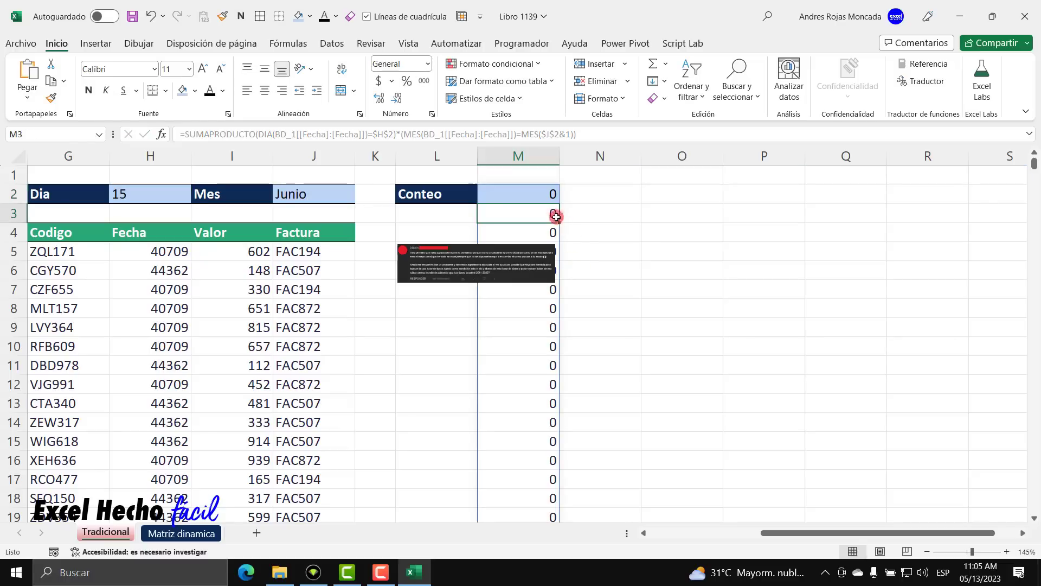
Add the missing opening parenthesis before DIA inside SUMAPRODUCTO in M2 so the whole product is grouped, and enter the formula
{"action": "left_click", "coordinate": [552, 190]}
{"action": "double_click", "coordinate": [555, 187]}
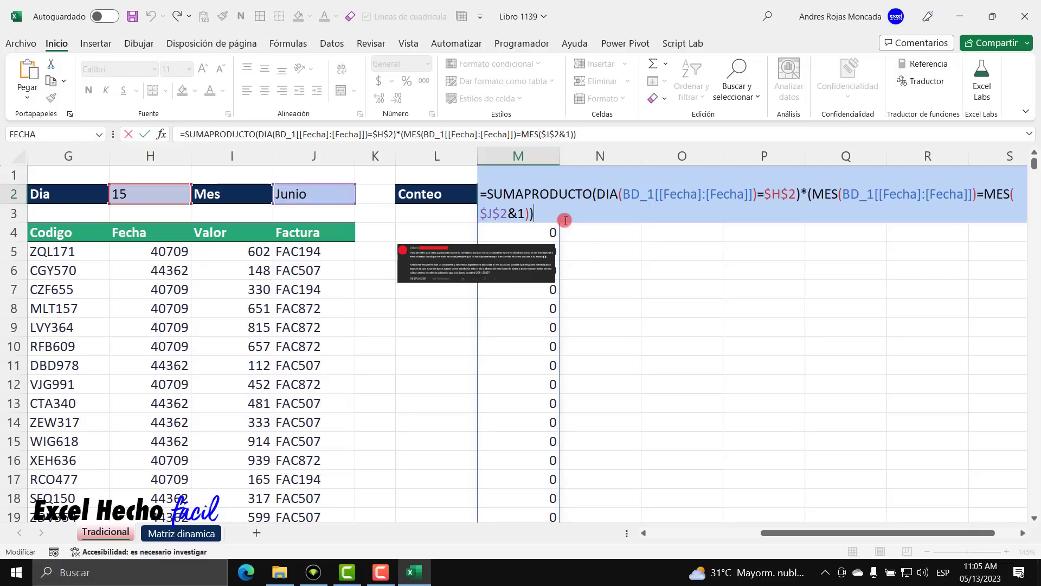
{"action": "left_click", "coordinate": [591, 192]}
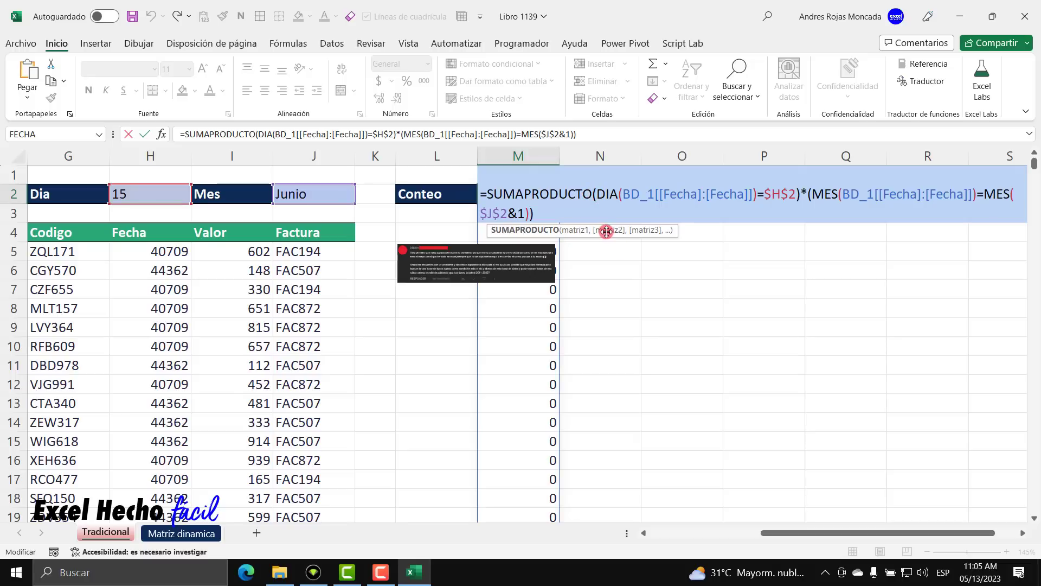
{"action": "type", "text": "("}
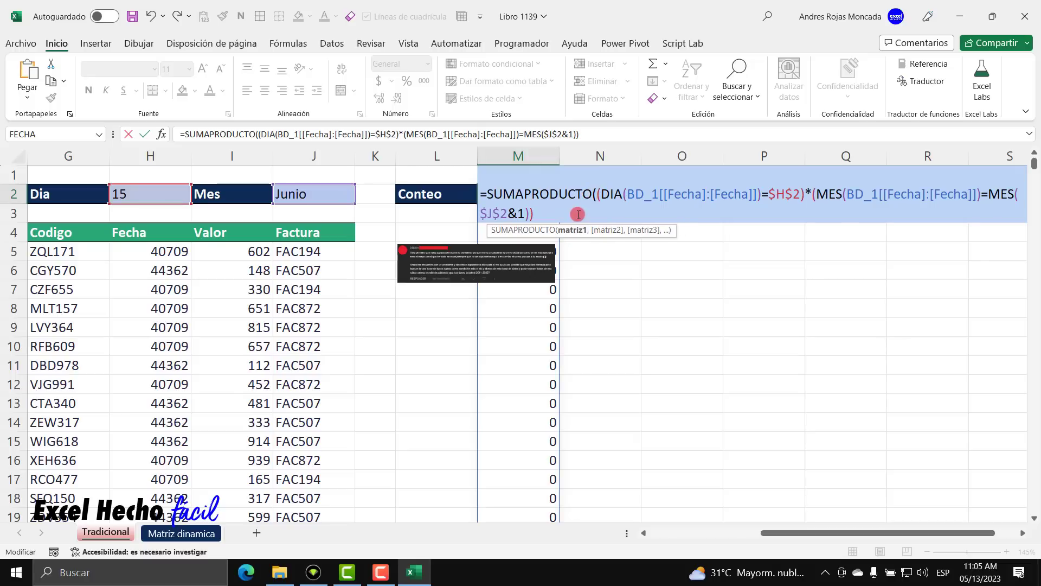
{"action": "key", "text": "Return"}
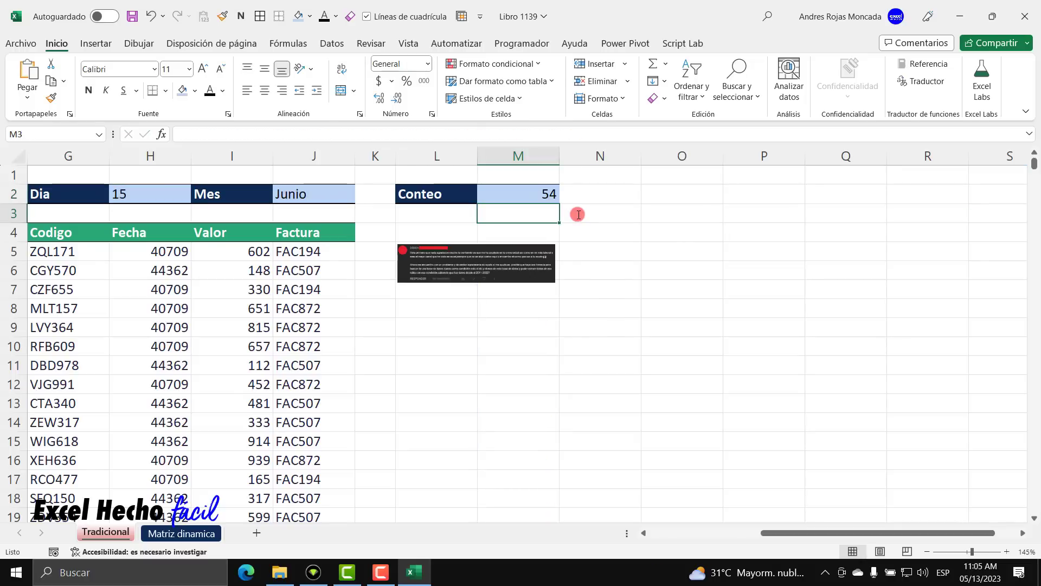
Select all the extracted codes under Codigo in column G and compare their number with the Conteo in M2
{"action": "left_click", "coordinate": [544, 196]}
{"action": "left_click_drag", "start_coordinate": [825, 539], "coordinate": [672, 539]}
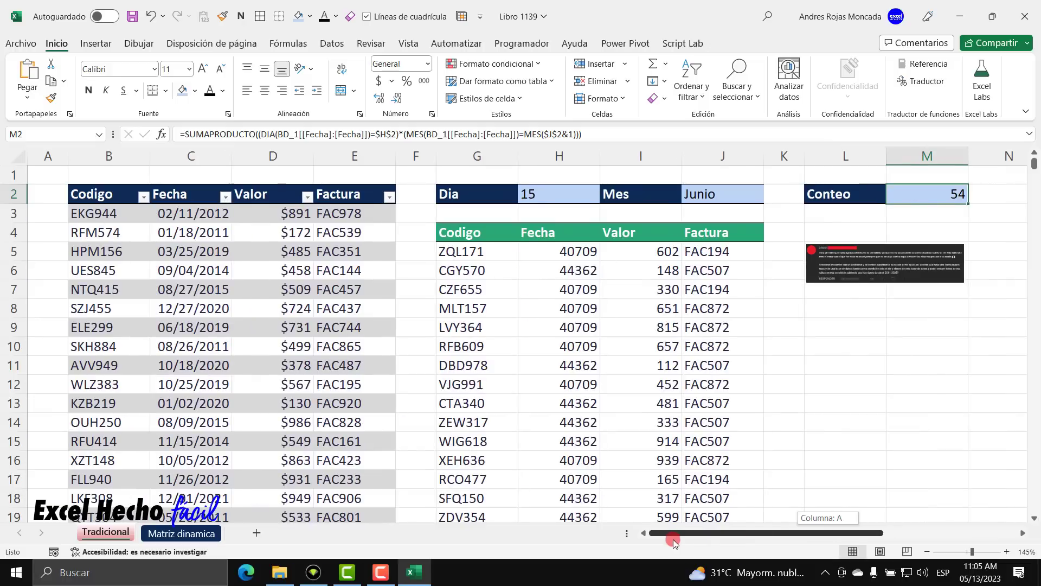
{"action": "left_click", "coordinate": [498, 253]}
{"action": "scroll", "coordinate": [507, 333], "scroll_direction": "down", "scroll_amount": 3}
{"action": "scroll", "coordinate": [507, 334], "scroll_direction": "down", "scroll_amount": 16}
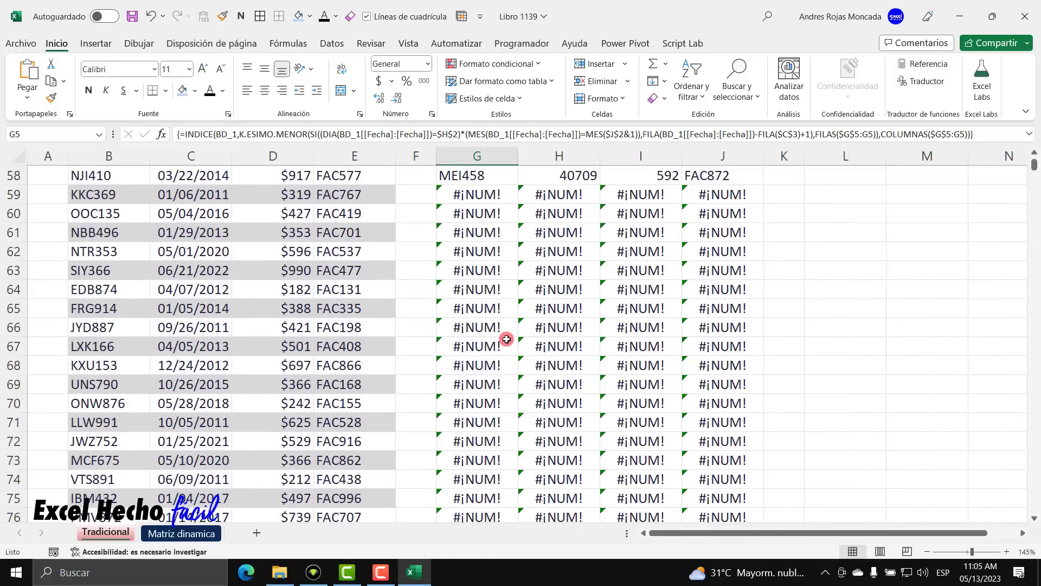
{"action": "scroll", "coordinate": [504, 337], "scroll_direction": "up", "scroll_amount": 5}
{"action": "left_click", "coordinate": [509, 456]}
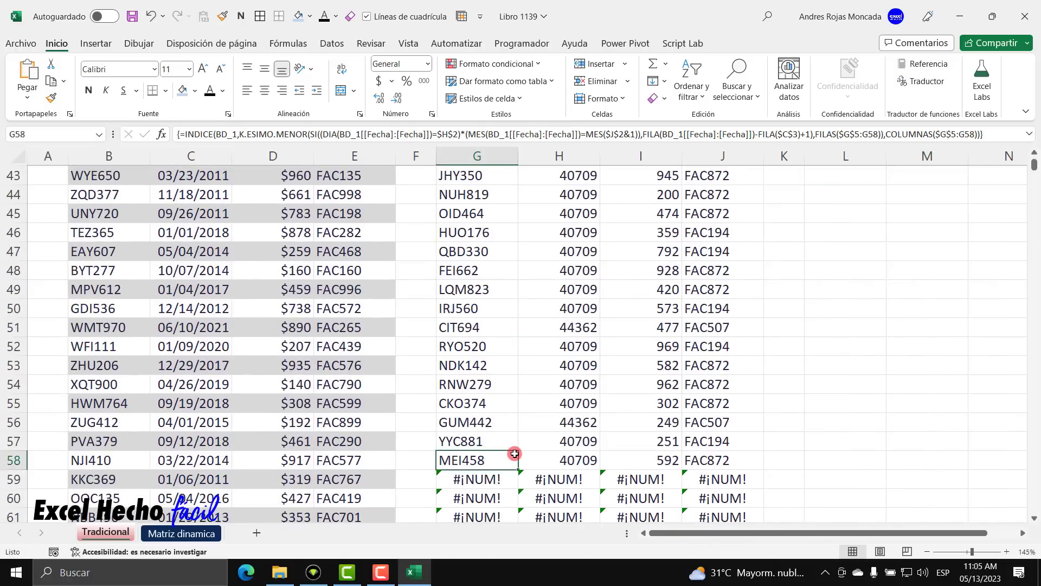
{"action": "key", "text": "ctrl+shift+Up"}
{"action": "key", "text": "shift+Down"}
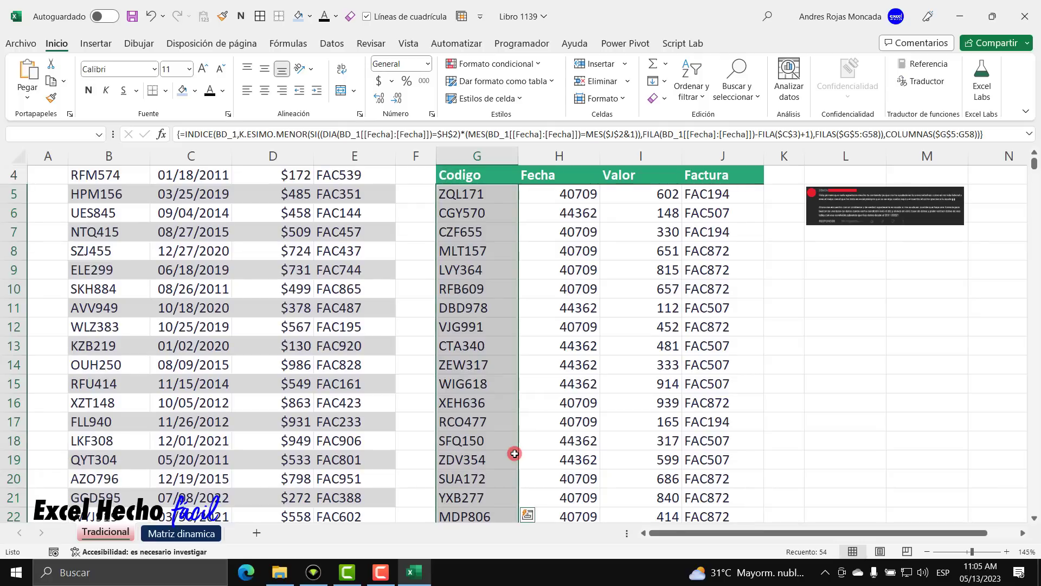
{"action": "scroll", "coordinate": [514, 454], "scroll_direction": "up", "scroll_amount": 1}
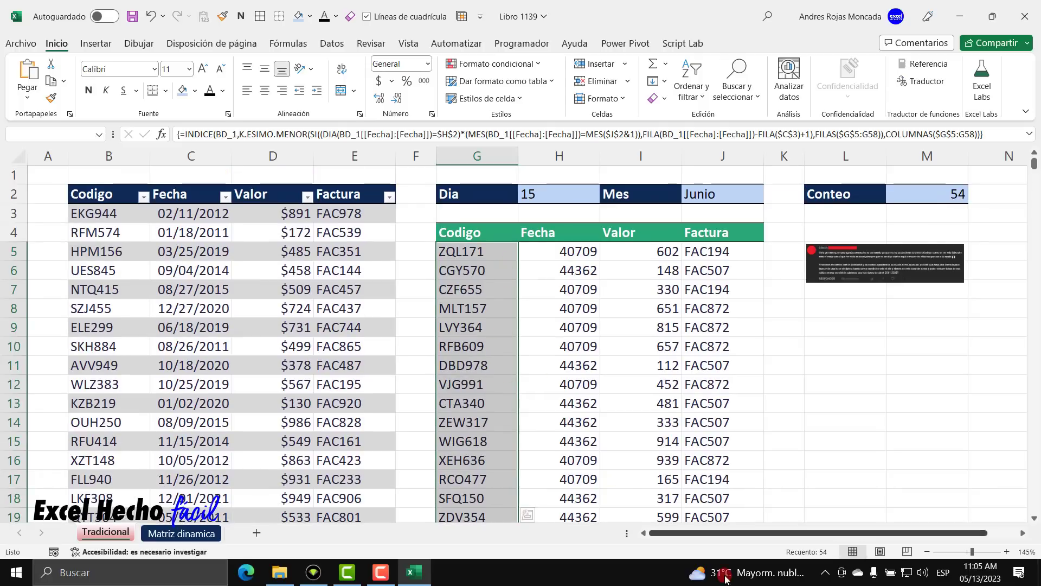
{"action": "left_click", "coordinate": [936, 194]}
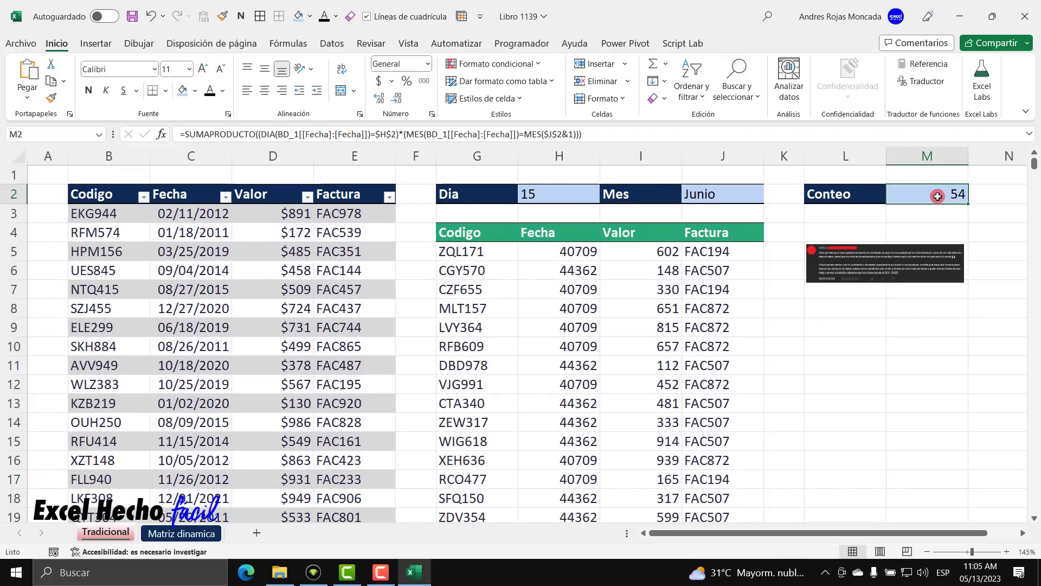
Wrap G5's INDICE formula in SI( and start its prueba_lógica with FILAS($G$5:G5) copied from K.ESIMO.MENOR
{"action": "left_click", "coordinate": [473, 251]}
{"action": "key", "text": "F2"}
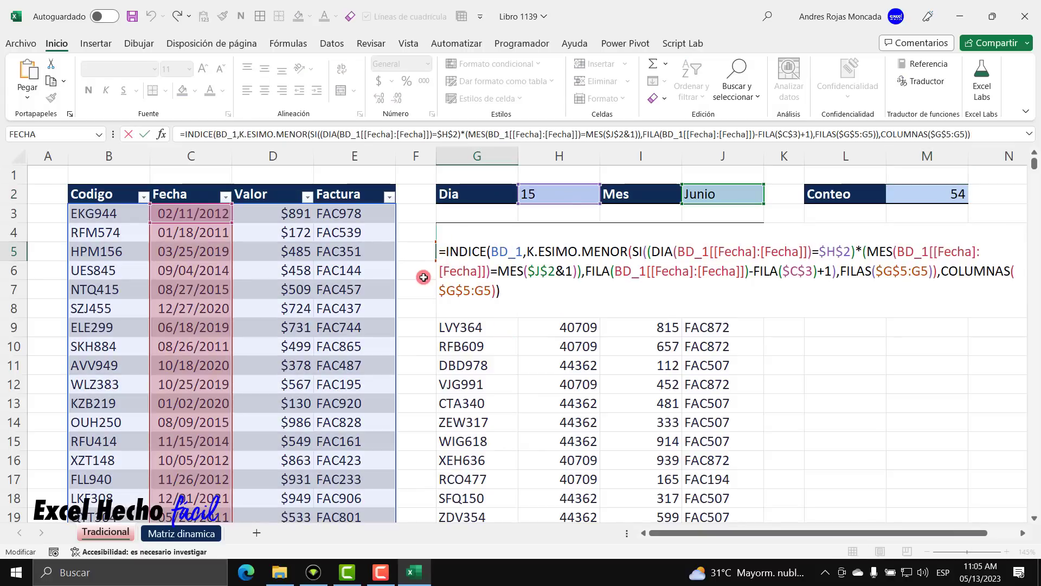
{"action": "type", "text": "SI("}
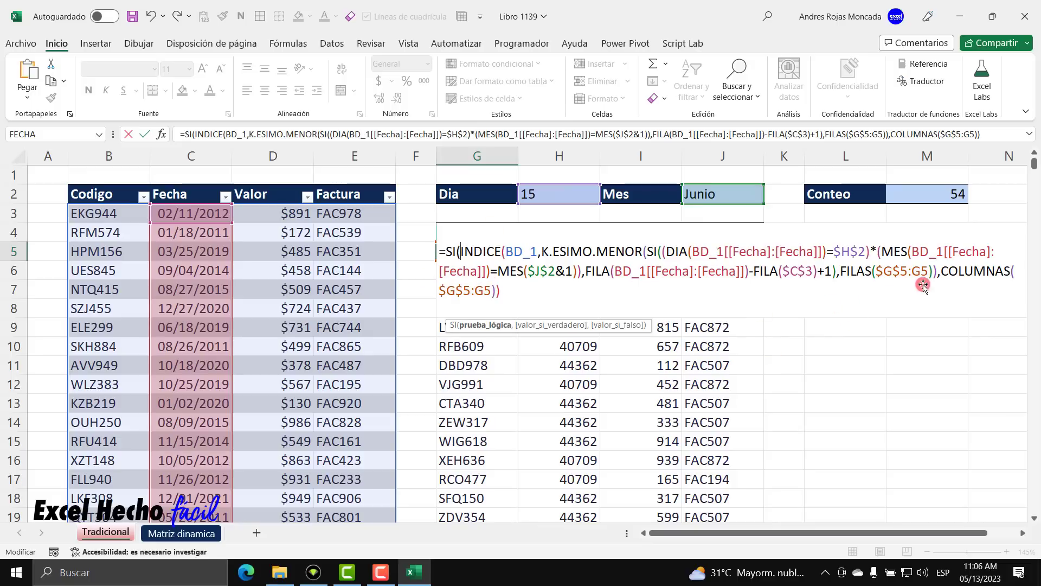
{"action": "left_click_drag", "start_coordinate": [933, 274], "coordinate": [842, 274]}
{"action": "key", "text": "ctrl+c"}
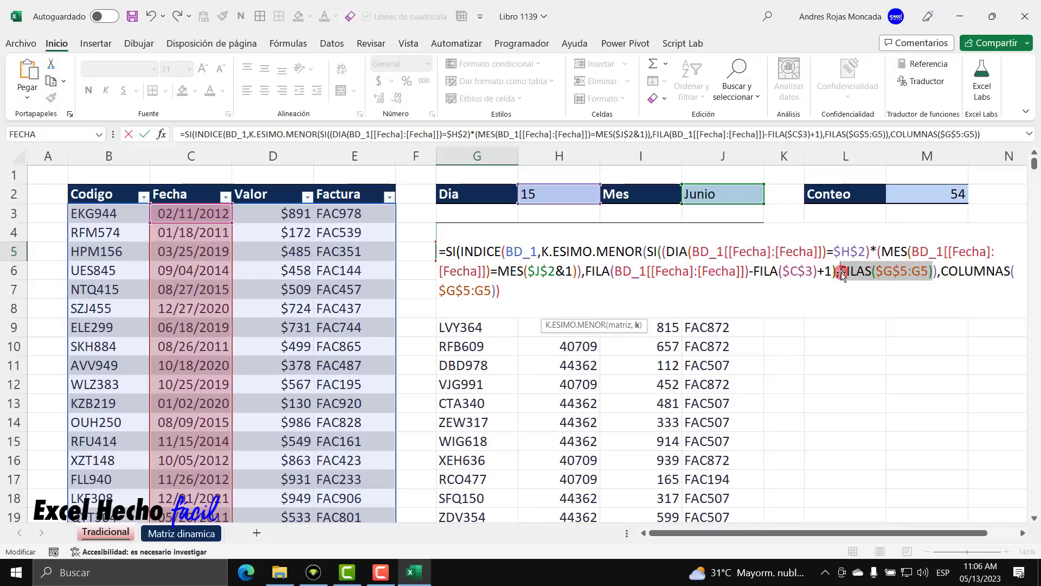
{"action": "left_click", "coordinate": [460, 251]}
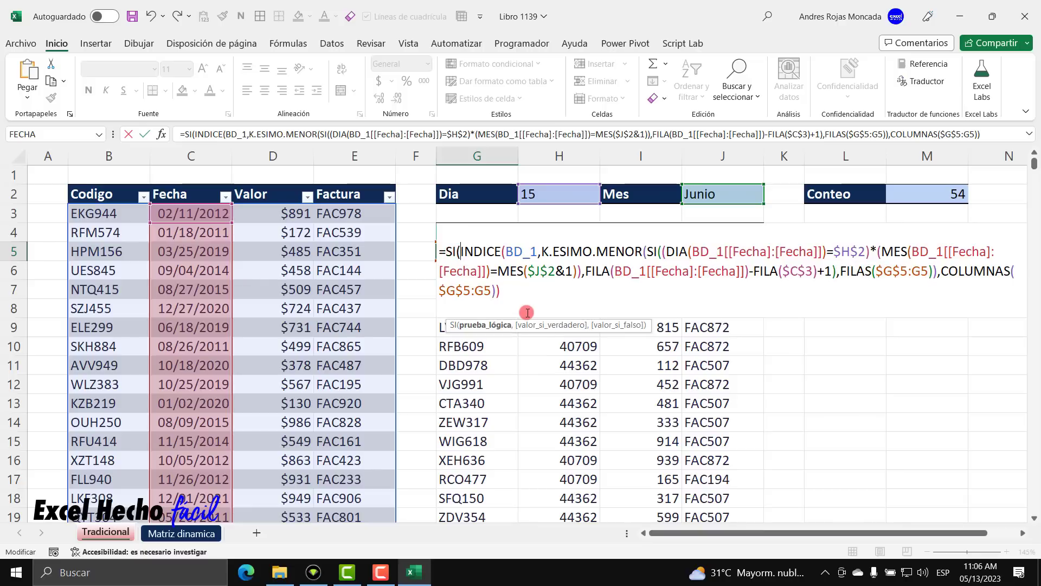
{"action": "key", "text": "ctrl+v"}
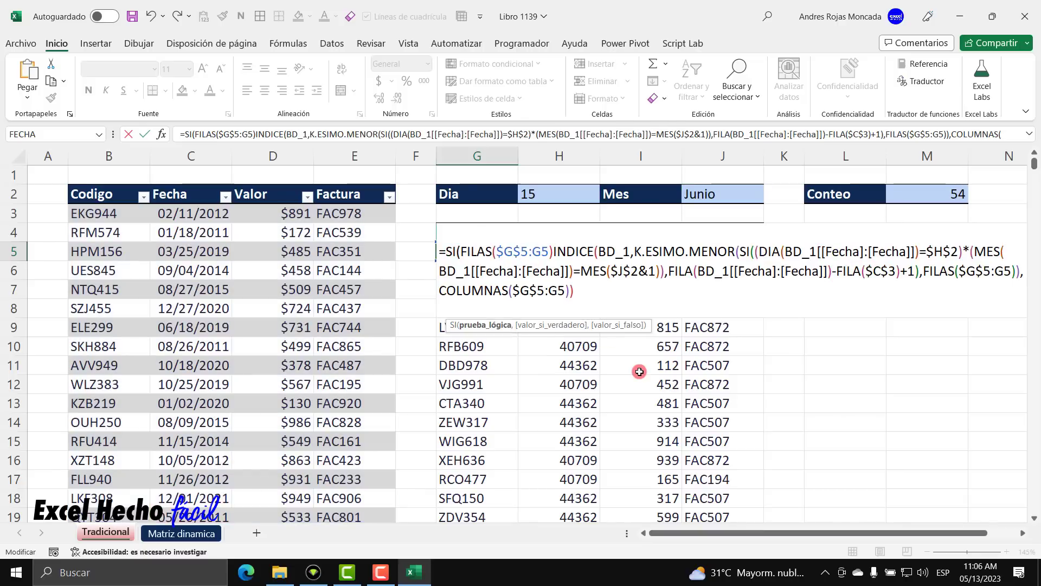
Complete the outer SI's prueba_lógica in G5 with <=$M$2 and make the INDICE expression its valor_si_verdadero
{"action": "type", "text": ">"}
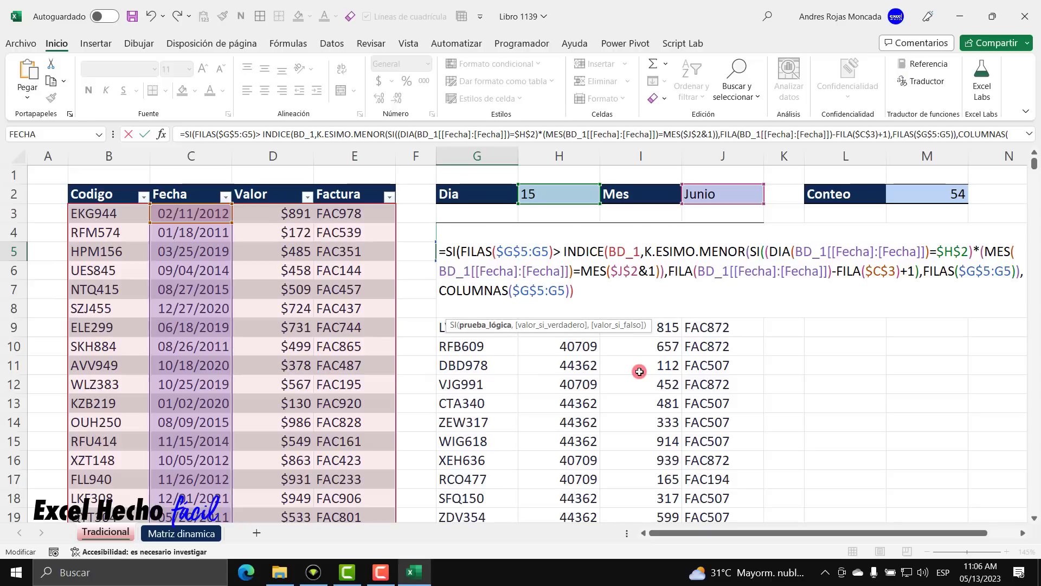
{"action": "key", "text": "BackSpace"}
{"action": "type", "text": "<="}
{"action": "left_click", "coordinate": [925, 193]}
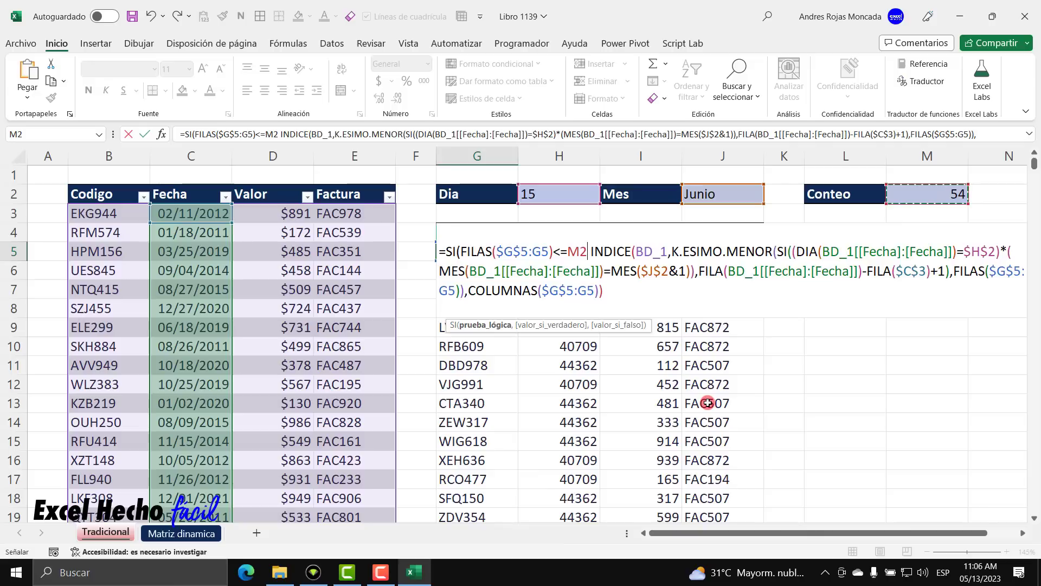
{"action": "key", "text": "F4"}
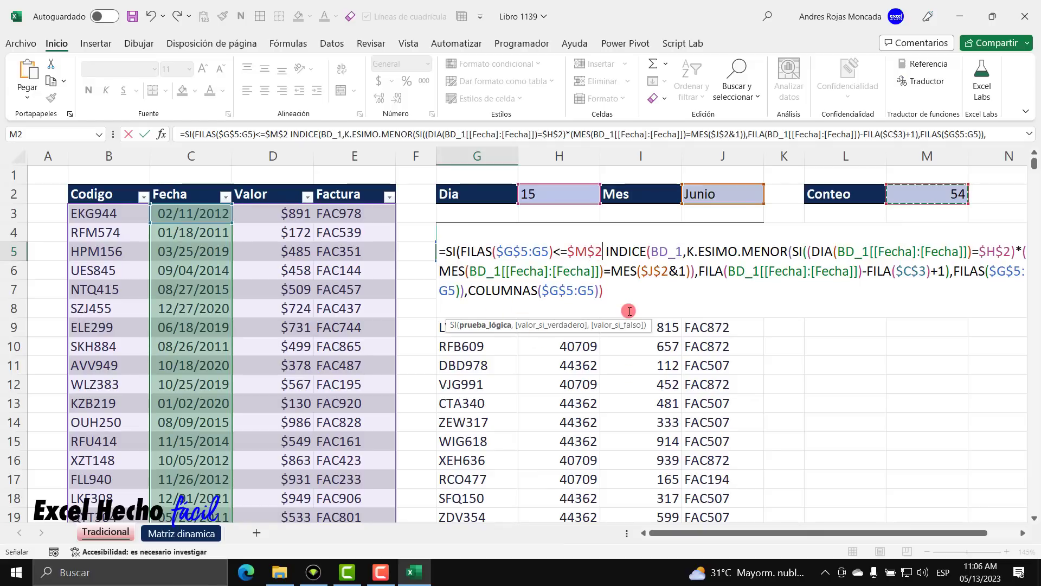
{"action": "type", "text": ","}
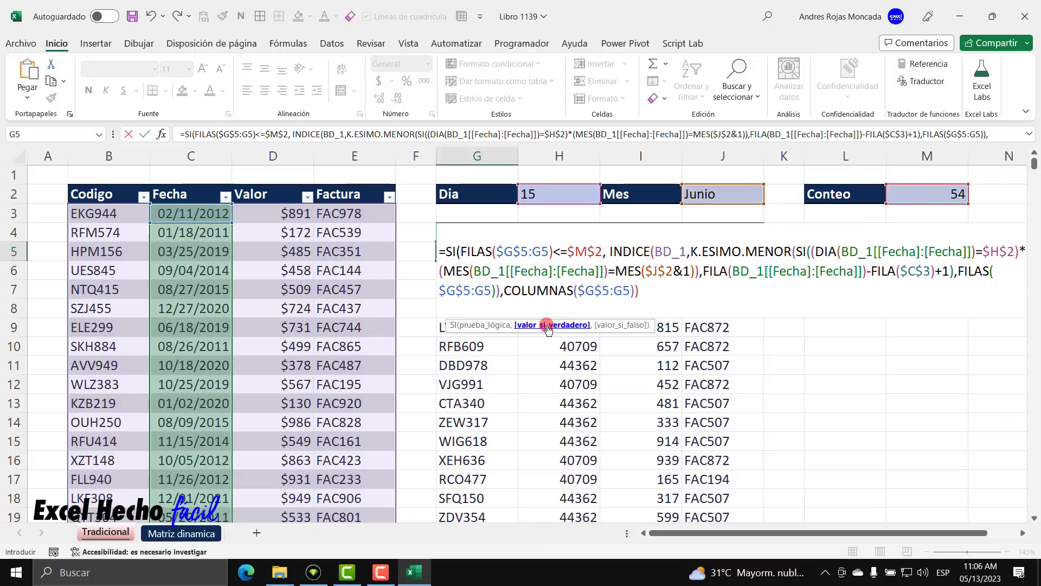
{"action": "key", "text": "Delete"}
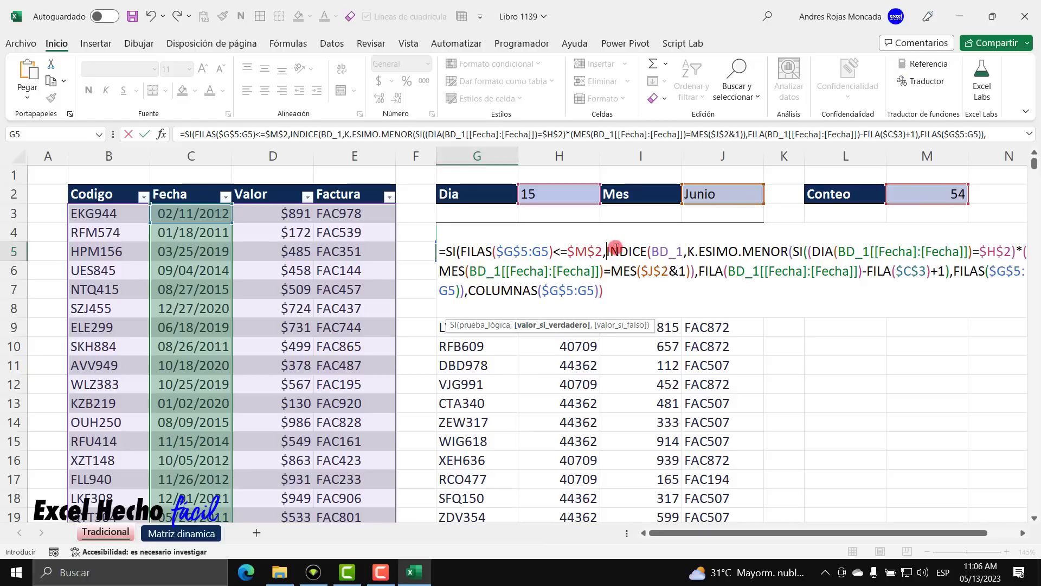
Set the outer SI's valor_si_falso to "", close the function, and enter G5 as an array formula
{"action": "left_click", "coordinate": [604, 290]}
{"action": "type", "text": ",\"\""}
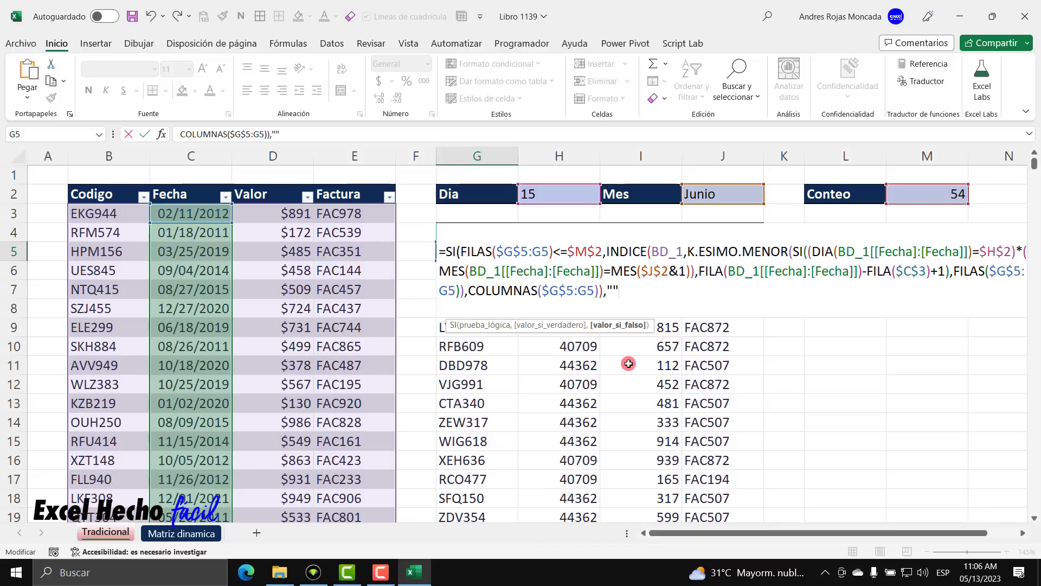
{"action": "type", "text": ")"}
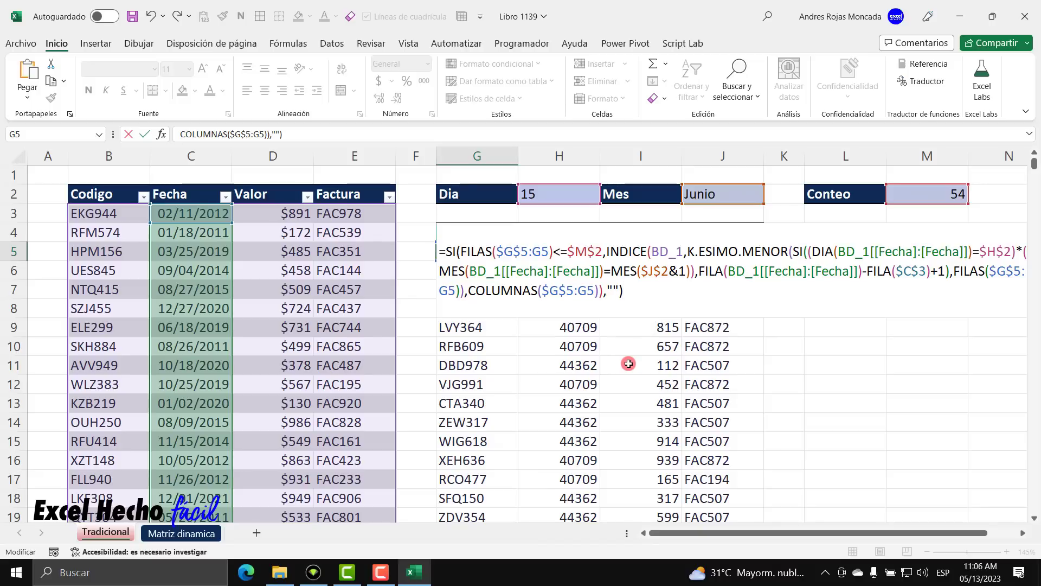
{"action": "key", "text": "ctrl+shift+Return"}
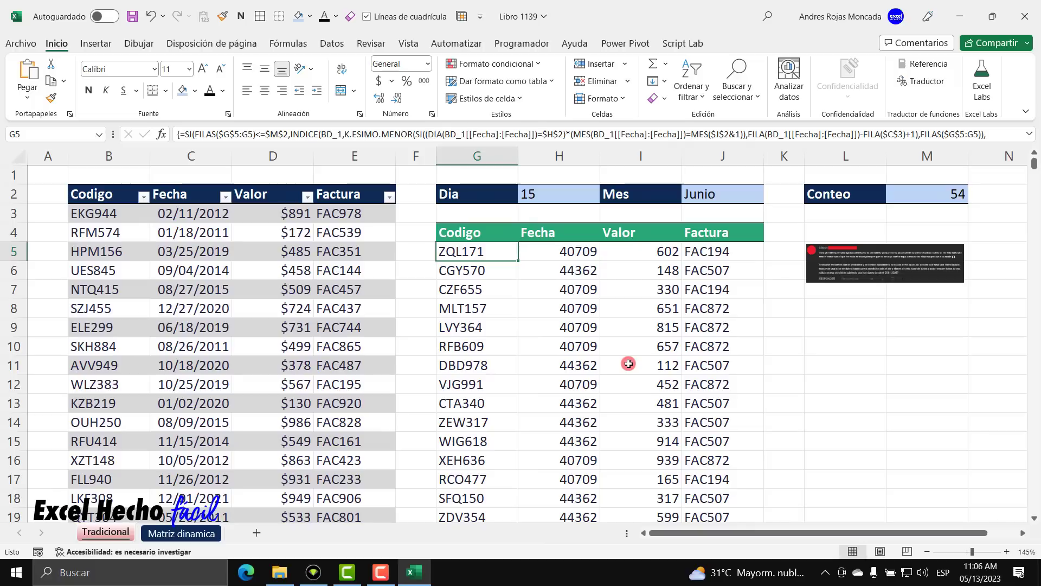
Fill the G5 formula across to J5 and down to row 100, and shade G5:J100 light blue
{"action": "left_click_drag", "start_coordinate": [518, 261], "coordinate": [757, 261]}
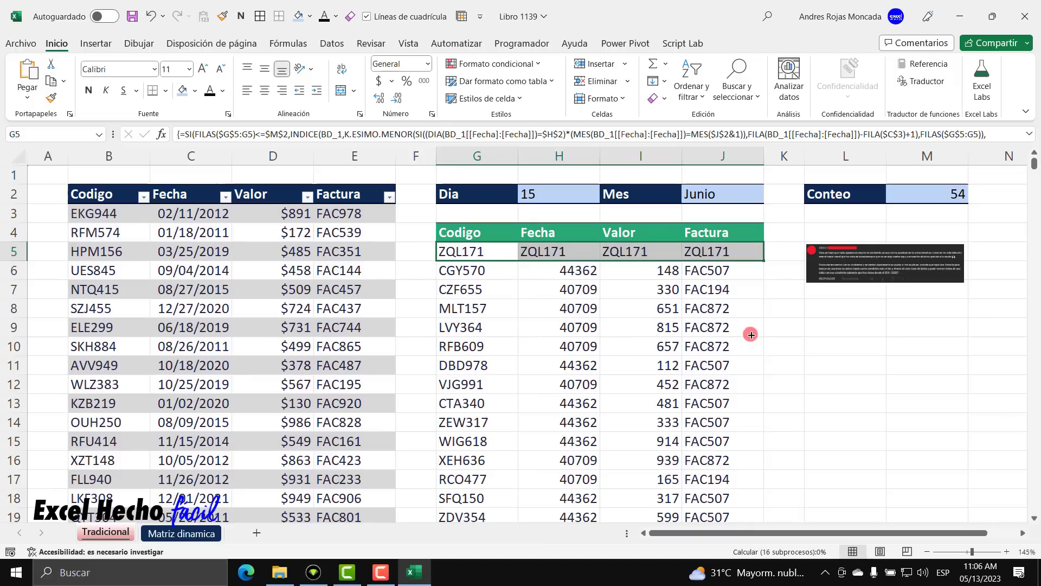
{"action": "double_click", "coordinate": [763, 260]}
{"action": "scroll", "coordinate": [630, 369], "scroll_direction": "down", "scroll_amount": 6}
{"action": "scroll", "coordinate": [629, 369], "scroll_direction": "down", "scroll_amount": 11}
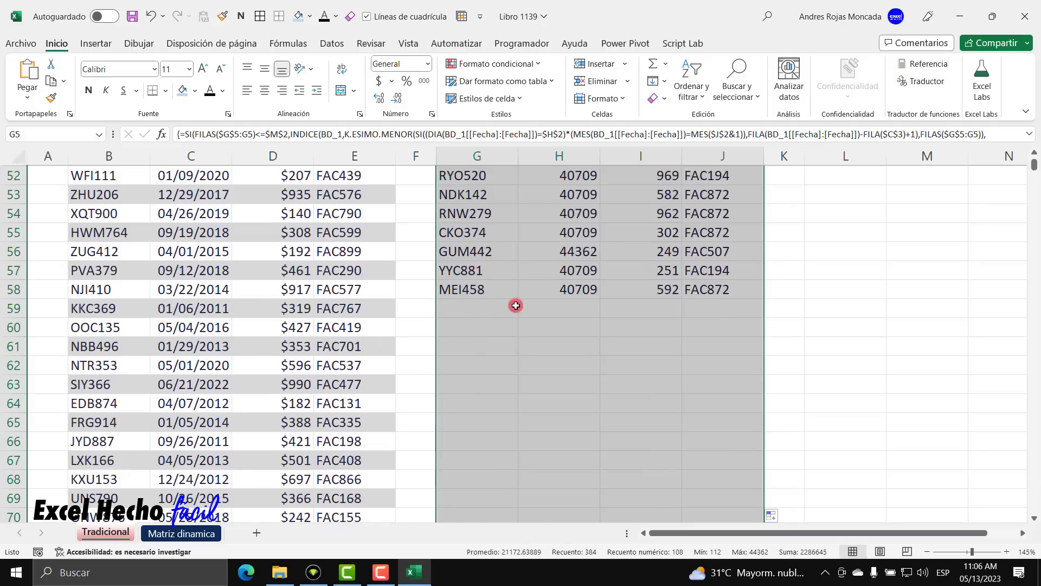
{"action": "scroll", "coordinate": [723, 421], "scroll_direction": "down", "scroll_amount": 6}
{"action": "scroll", "coordinate": [723, 422], "scroll_direction": "down", "scroll_amount": 6}
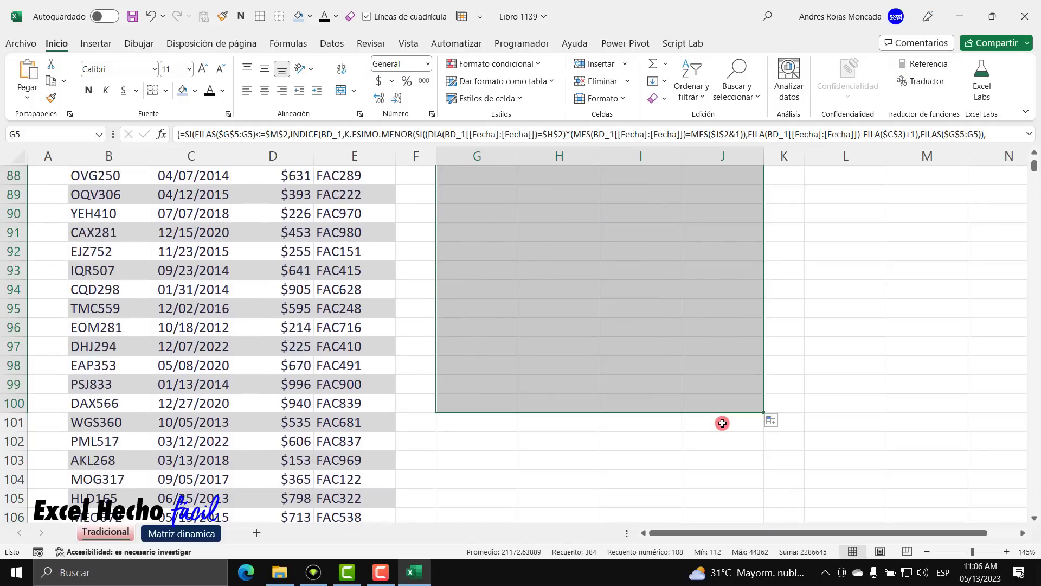
{"action": "left_click", "coordinate": [182, 93]}
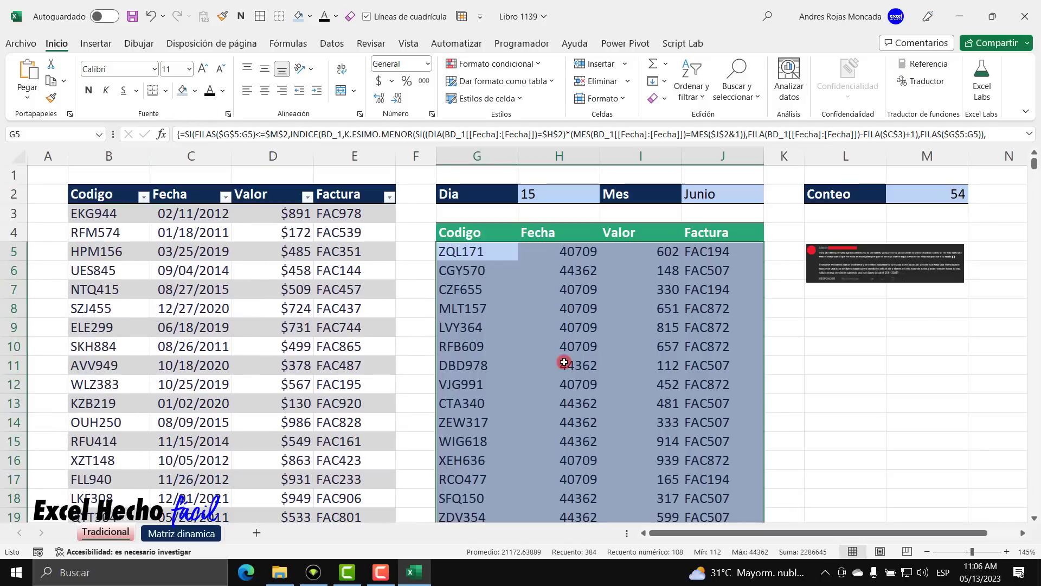
Format the extracted Fecha values in H5:H100 with the Fecha category, type *03/14/2012
{"action": "left_click", "coordinate": [571, 245]}
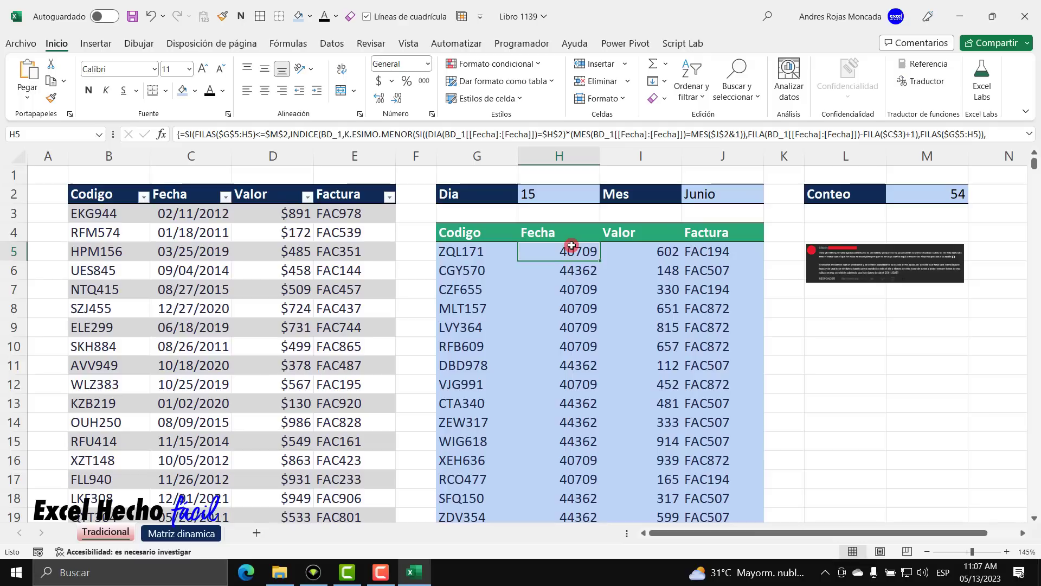
{"action": "key", "text": "ctrl+shift+Down"}
{"action": "key", "text": "ctrl+BackSpace"}
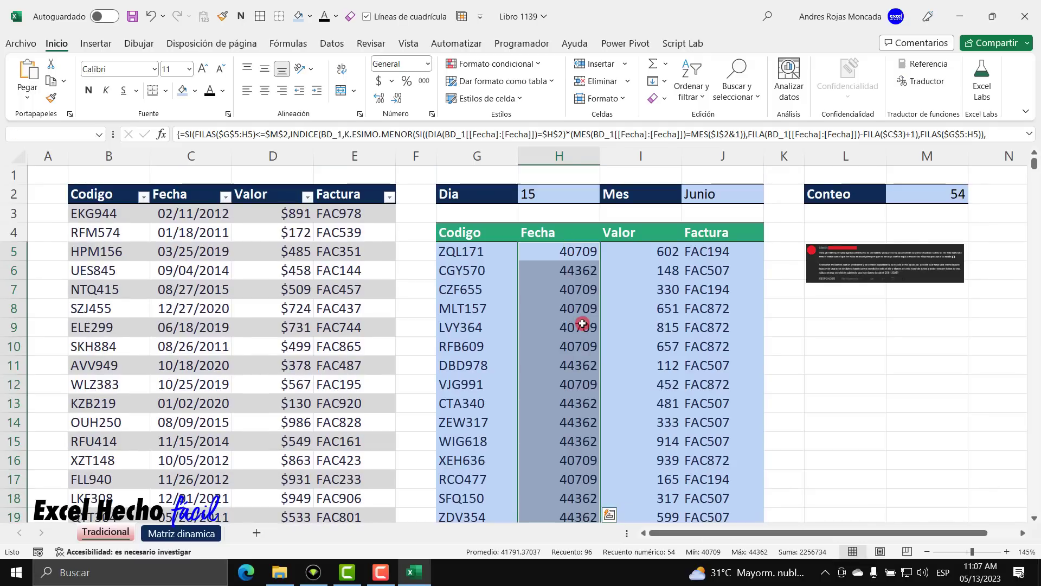
{"action": "key", "text": "ctrl+1"}
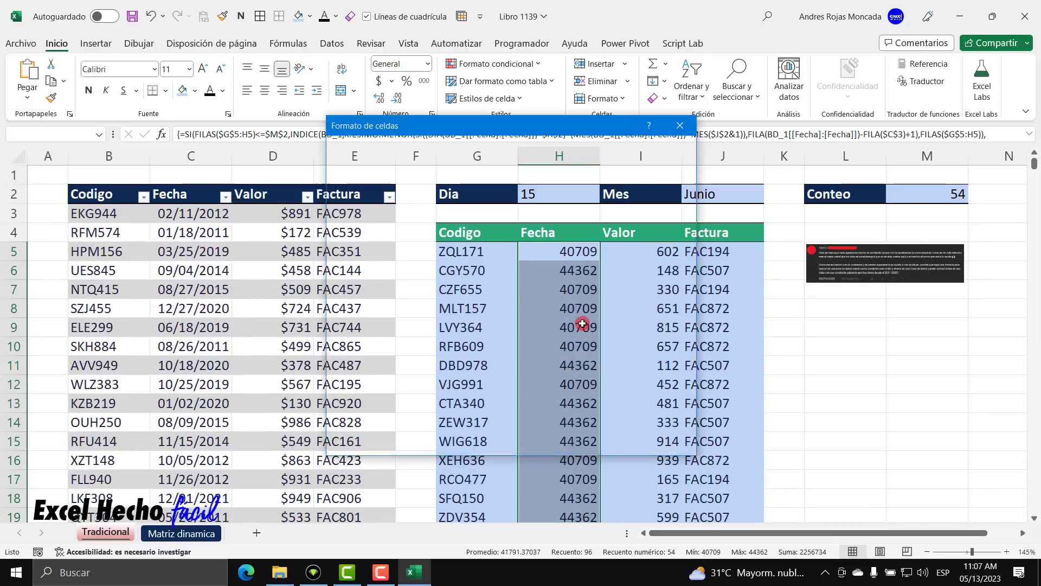
{"action": "left_click", "coordinate": [361, 217]}
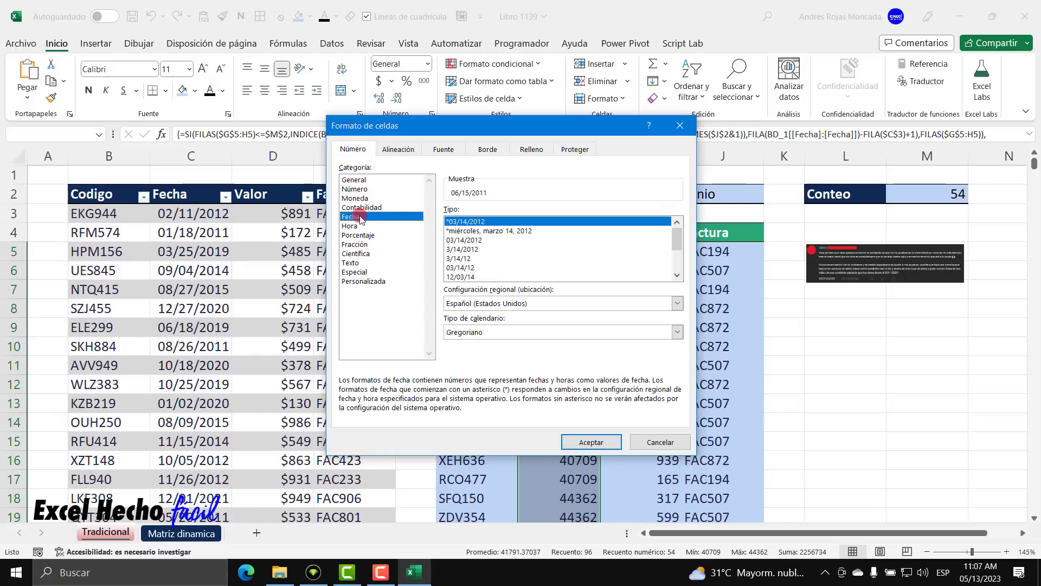
{"action": "left_click", "coordinate": [591, 442]}
Format the extracted Valor amounts in I5:I100 as Moneda with 0 decimal places and the $ symbol
{"action": "left_click", "coordinate": [645, 252]}
{"action": "key", "text": "ctrl+shift+Down"}
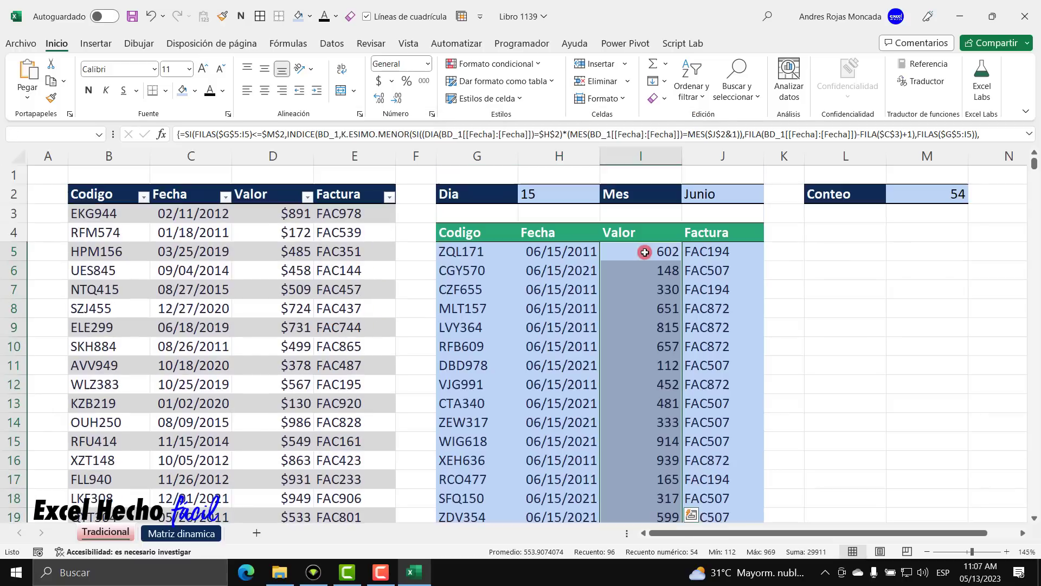
{"action": "key", "text": "ctrl+1"}
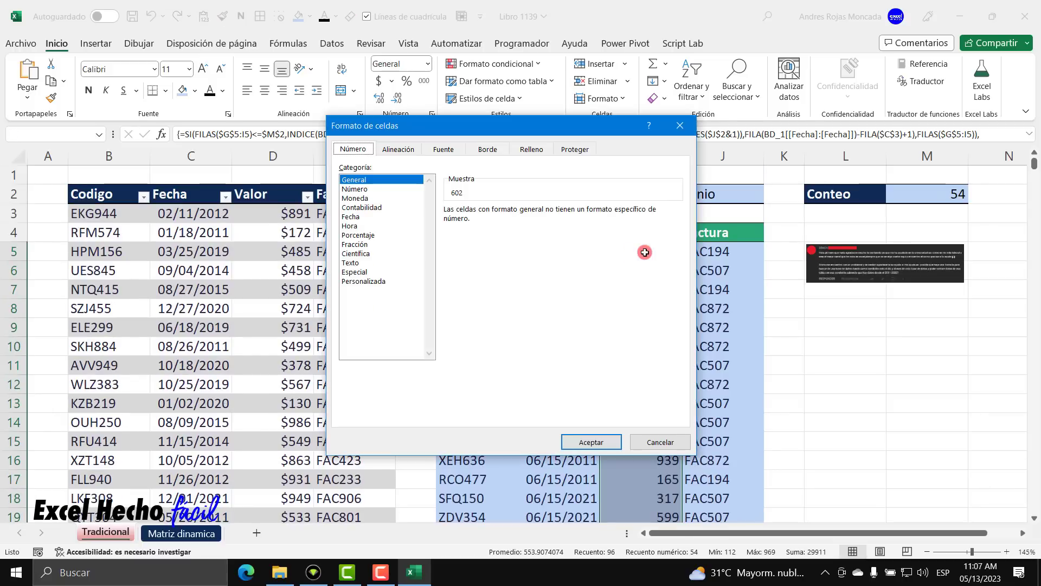
{"action": "left_click", "coordinate": [360, 198]}
{"action": "left_click", "coordinate": [560, 216]}
{"action": "left_click", "coordinate": [560, 216]}
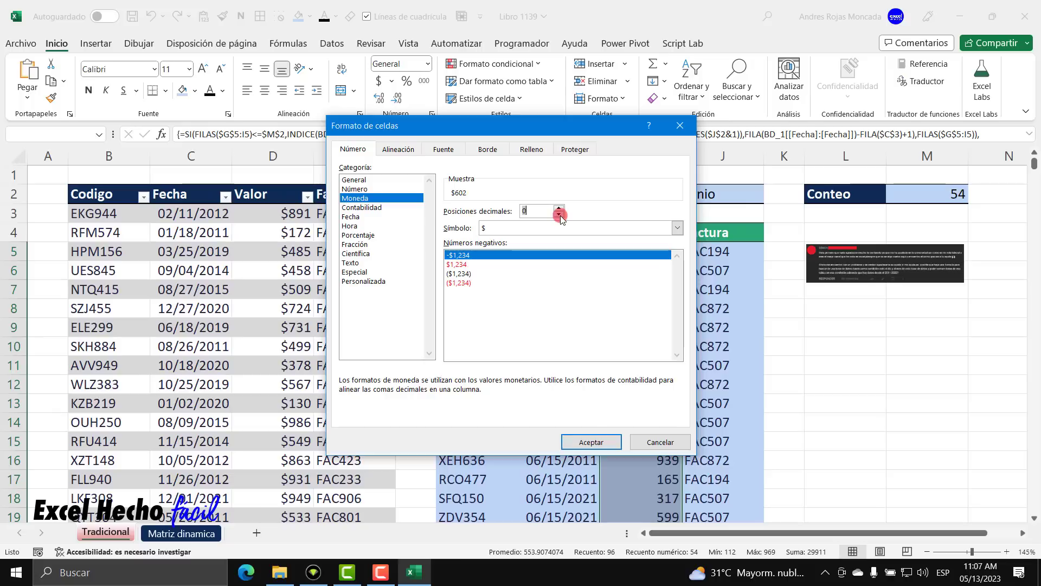
{"action": "left_click", "coordinate": [592, 442]}
{"action": "left_click", "coordinate": [632, 257]}
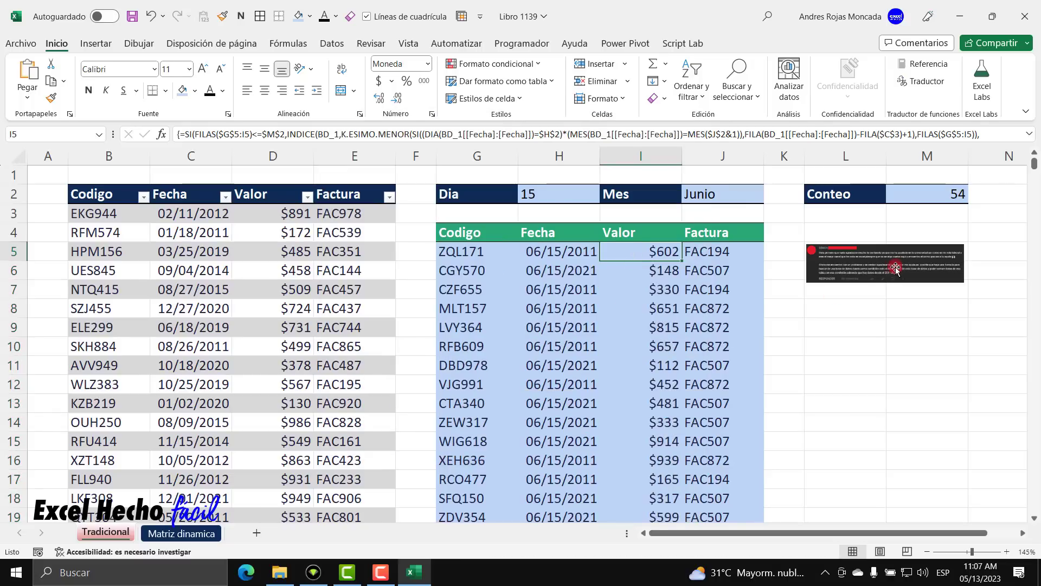
On the Matriz dinamica sheet, convert the data range $B$2:$E$15000 into a table with headers
{"action": "left_click", "coordinate": [934, 307]}
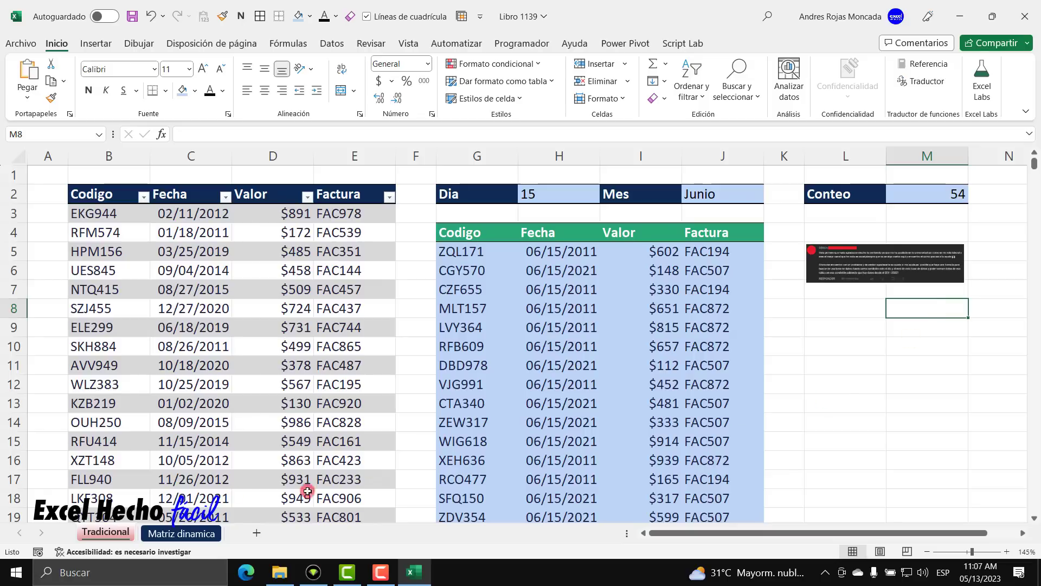
{"action": "left_click", "coordinate": [203, 535]}
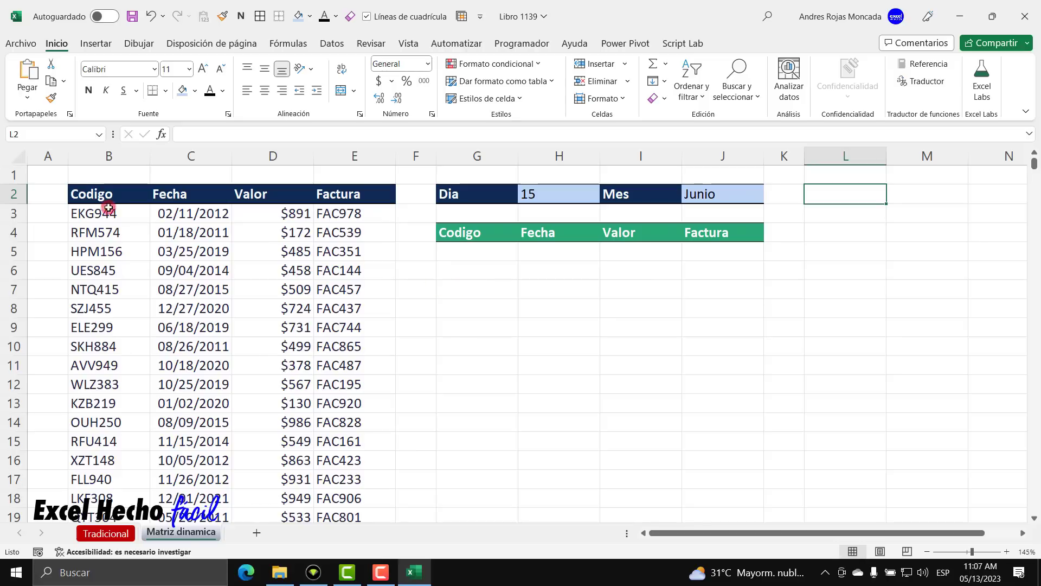
{"action": "left_click", "coordinate": [97, 194]}
{"action": "key", "text": "ctrl+a"}
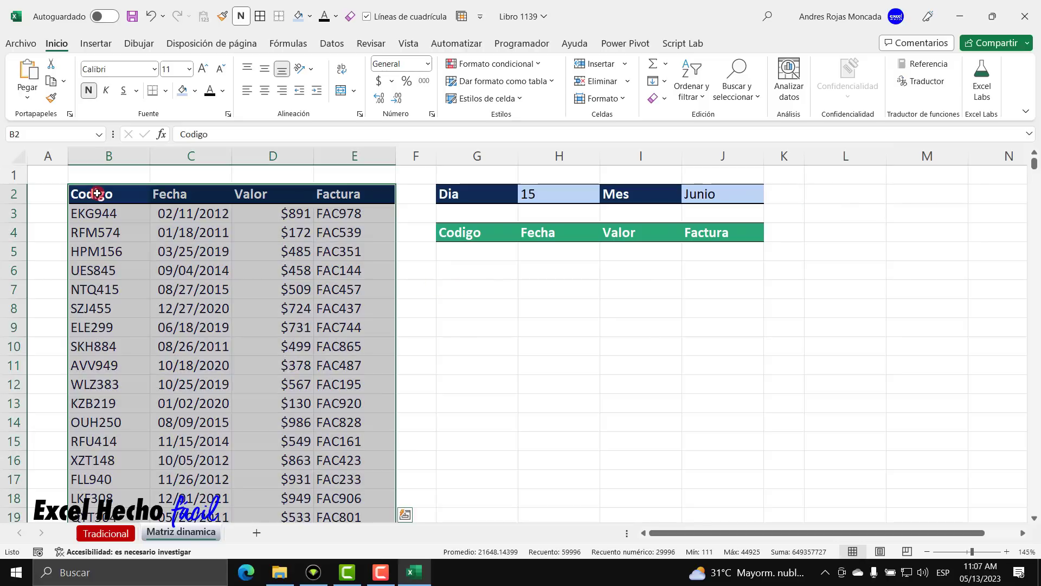
{"action": "key", "text": "ctrl+t"}
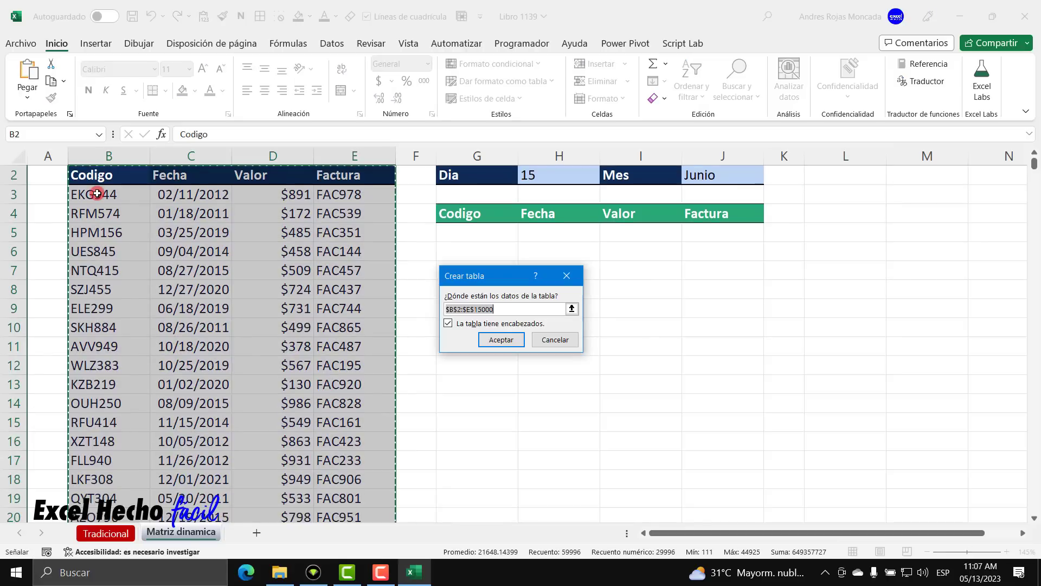
{"action": "key", "text": "Return"}
{"action": "scroll", "coordinate": [96, 193], "scroll_direction": "up", "scroll_amount": 1}
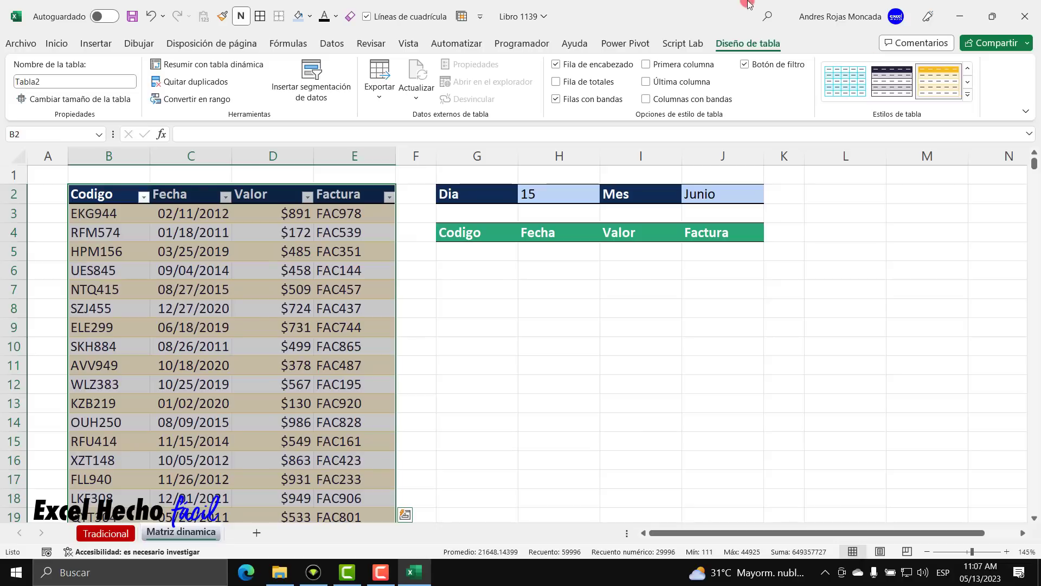
Apply a light gray banded style to the new table and name it BD_2
{"action": "left_click", "coordinate": [969, 96]}
{"action": "left_click", "coordinate": [771, 100]}
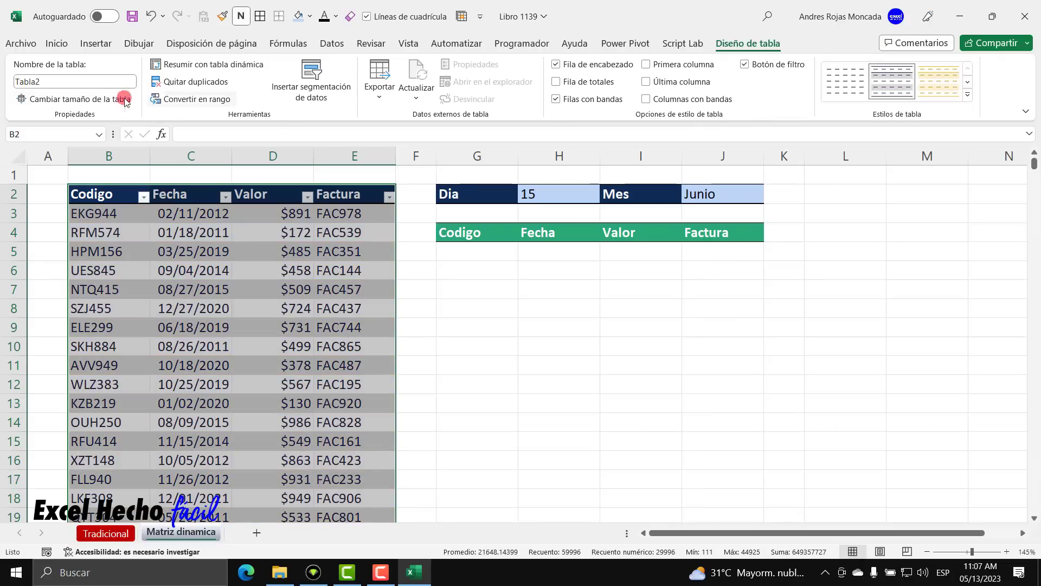
{"action": "left_click", "coordinate": [103, 85]}
{"action": "type", "text": "BD"}
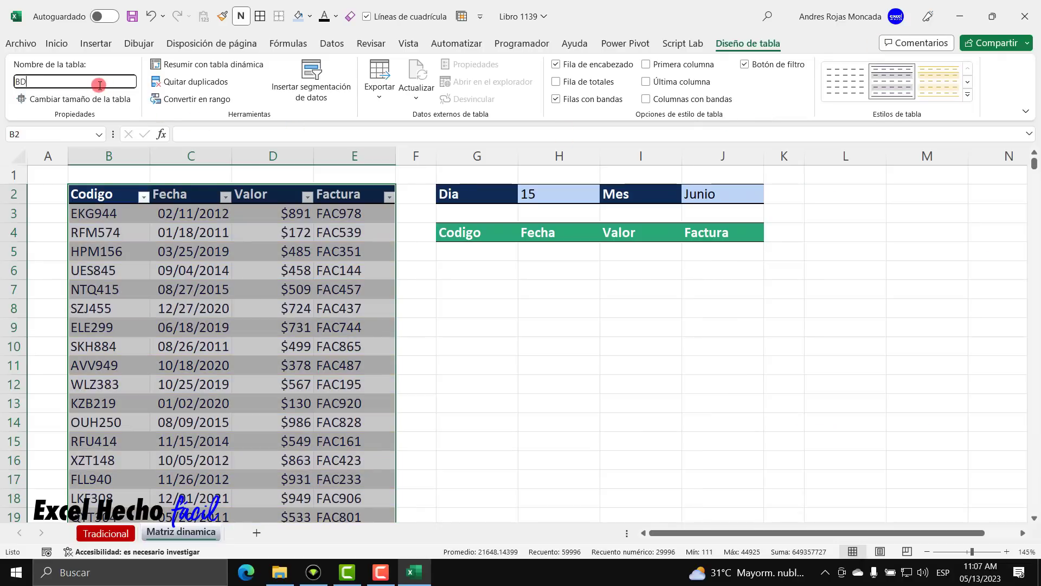
{"action": "type", "text": "_2"}
{"action": "key", "text": "Return"}
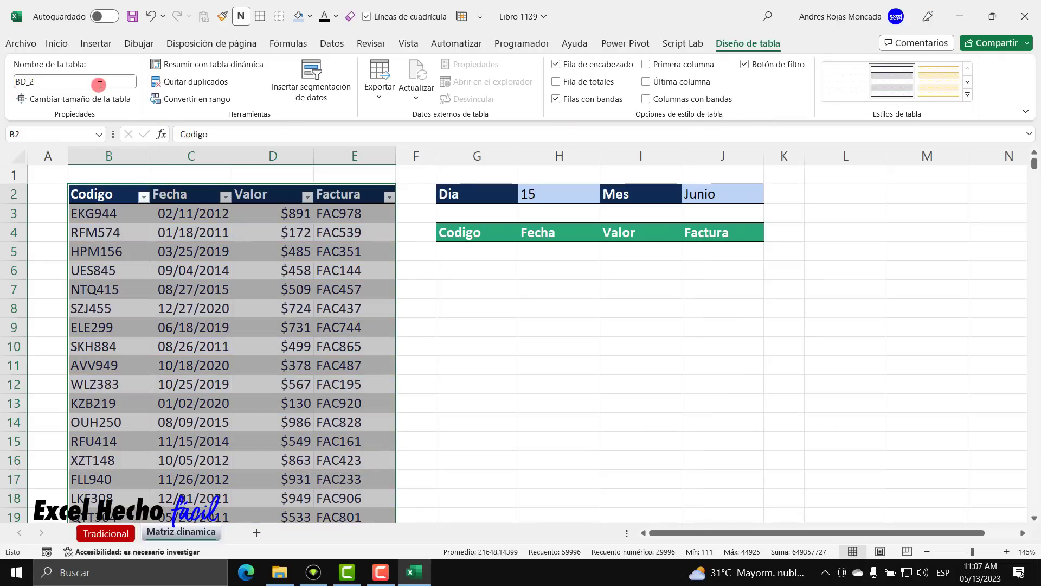
Copy the (DIA…=$H$2)*(MES…=MES($J$2&1)) condition from the G5 formula on the Tradicional sheet, keeping that formula as an array formula
{"action": "left_click", "coordinate": [485, 253]}
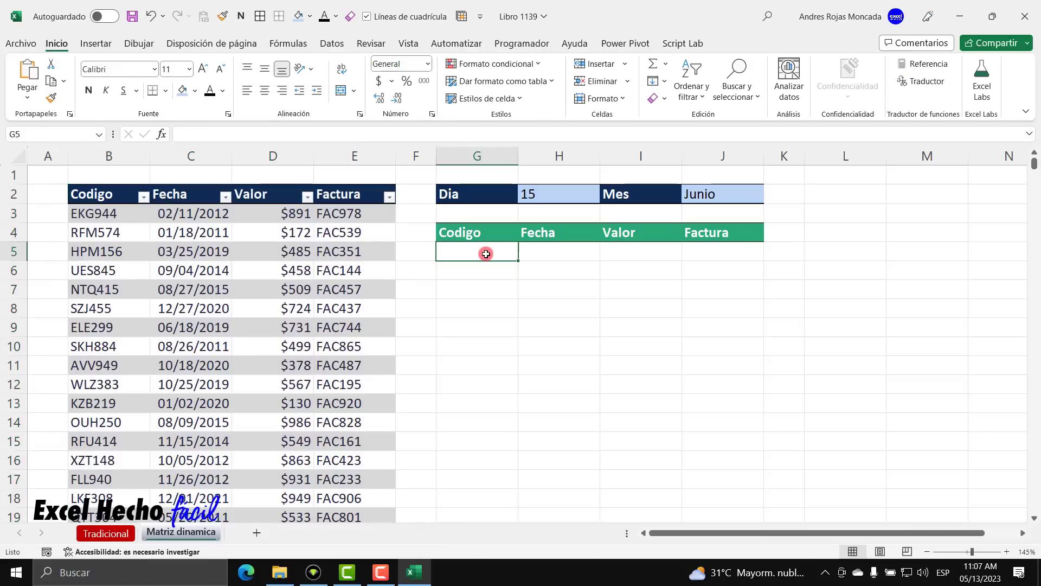
{"action": "left_click", "coordinate": [106, 533]}
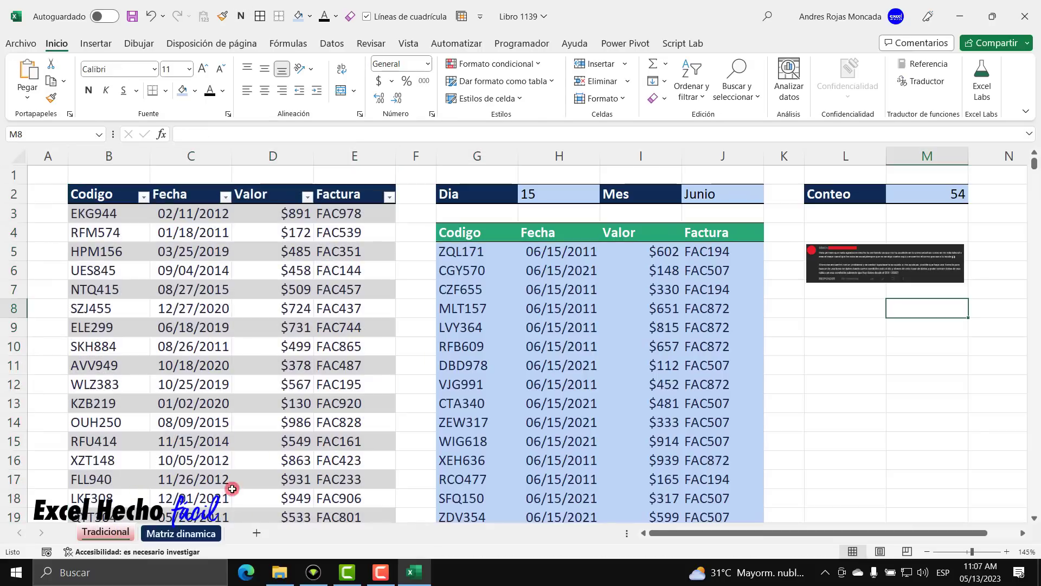
{"action": "left_click", "coordinate": [475, 261]}
{"action": "double_click", "coordinate": [474, 261]}
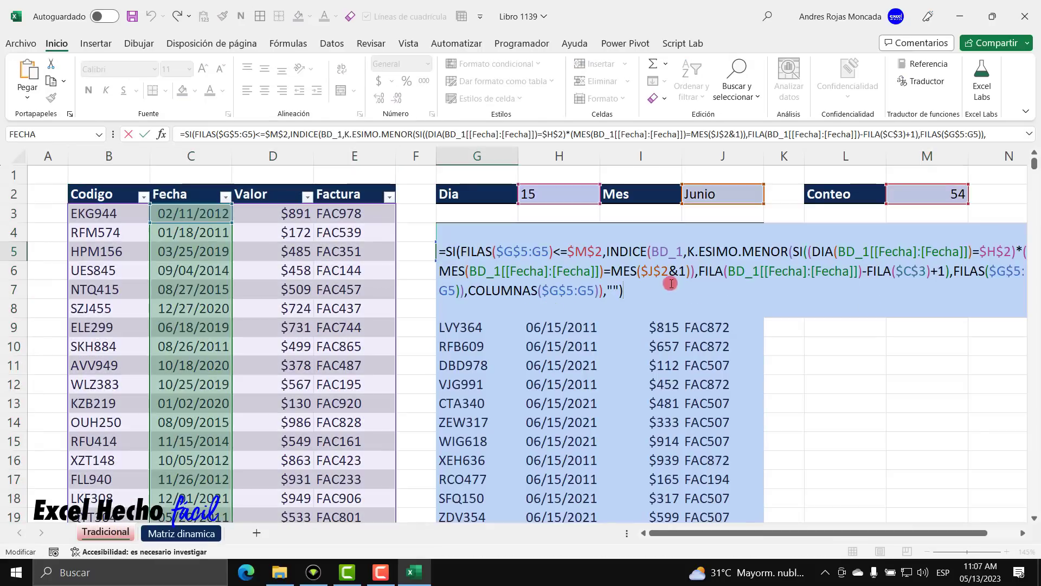
{"action": "left_click", "coordinate": [808, 253]}
{"action": "left_click", "coordinate": [837, 325]}
{"action": "key", "text": "ctrl+c"}
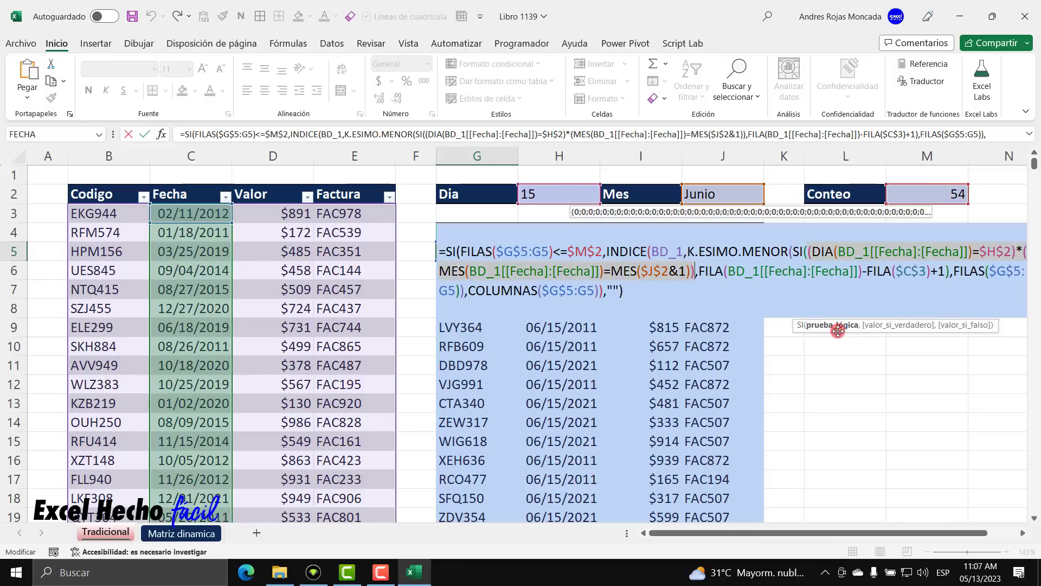
{"action": "key", "text": "ctrl+shift+Return"}
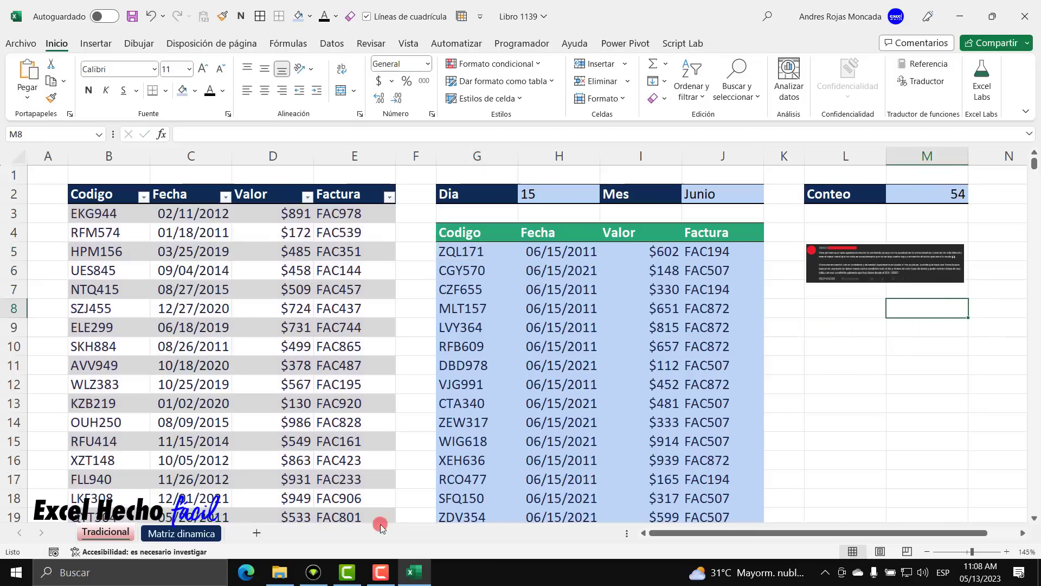
Start a formula in G5 of Matriz dinamica with the copied day and month condition, replacing both BD_1 references with BD_2
{"action": "left_click", "coordinate": [194, 537]}
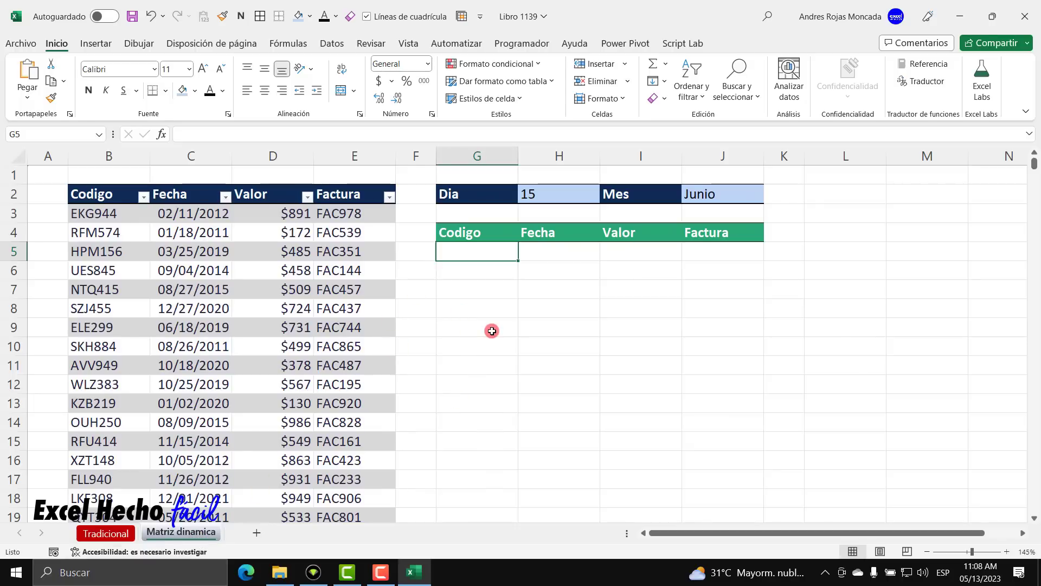
{"action": "type", "text": "="}
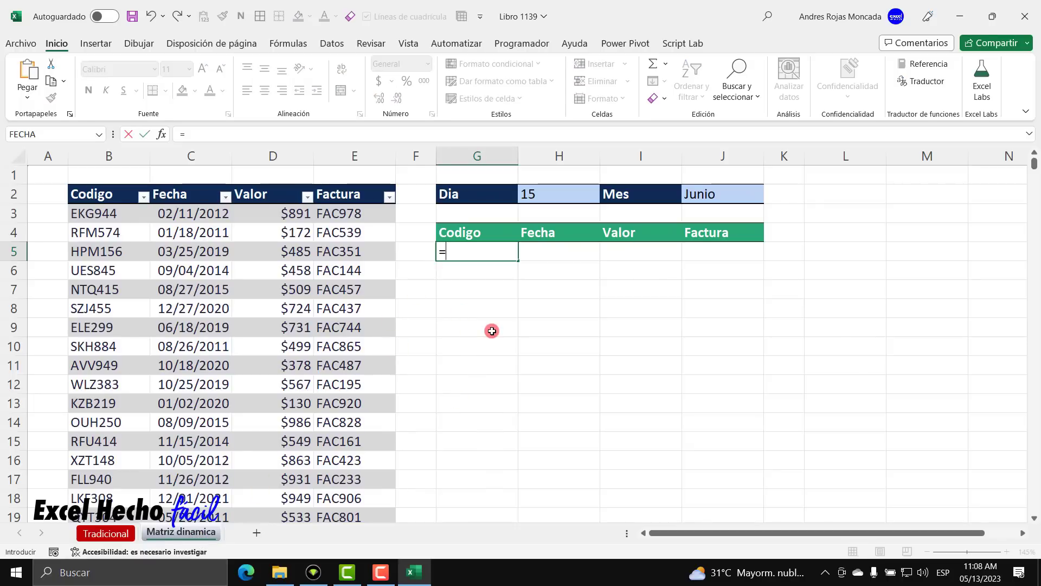
{"action": "key", "text": "ctrl+v"}
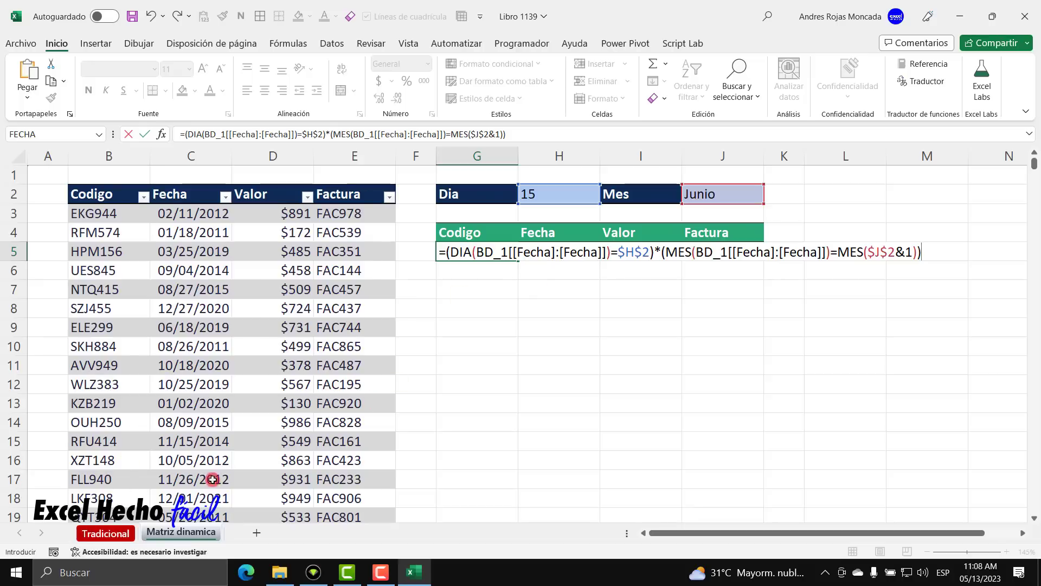
{"action": "left_click", "coordinate": [504, 251]}
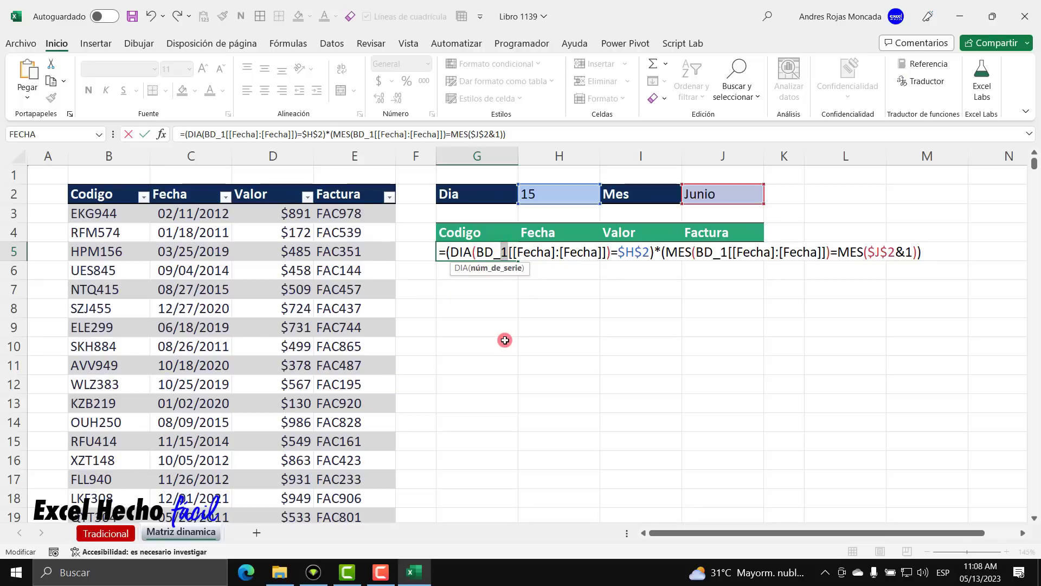
{"action": "key", "text": "BackSpace"}
{"action": "type", "text": "2"}
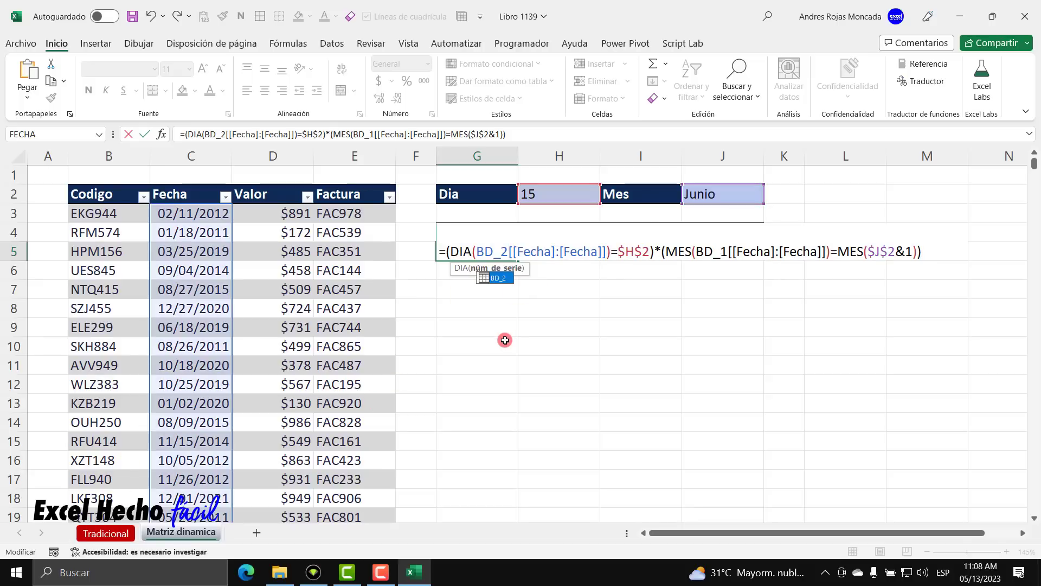
{"action": "left_click", "coordinate": [723, 252]}
{"action": "key", "text": "shift+Right"}
{"action": "type", "text": "2"}
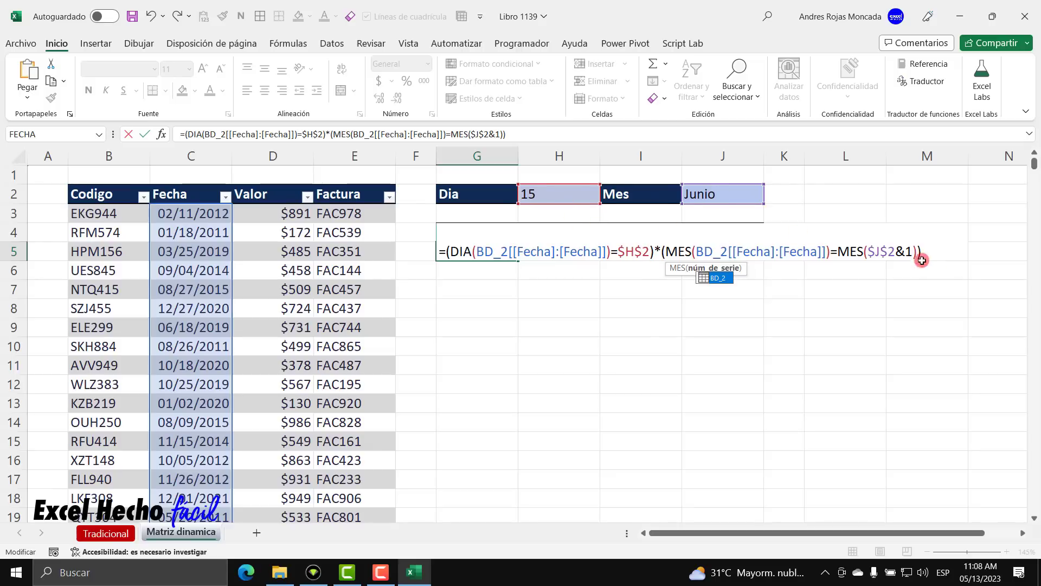
Wrap the G5 condition in FILTRAR, with table BD_2 as the array and the condition as the include argument
{"action": "left_click", "coordinate": [445, 253]}
{"action": "type", "text": "filo"}
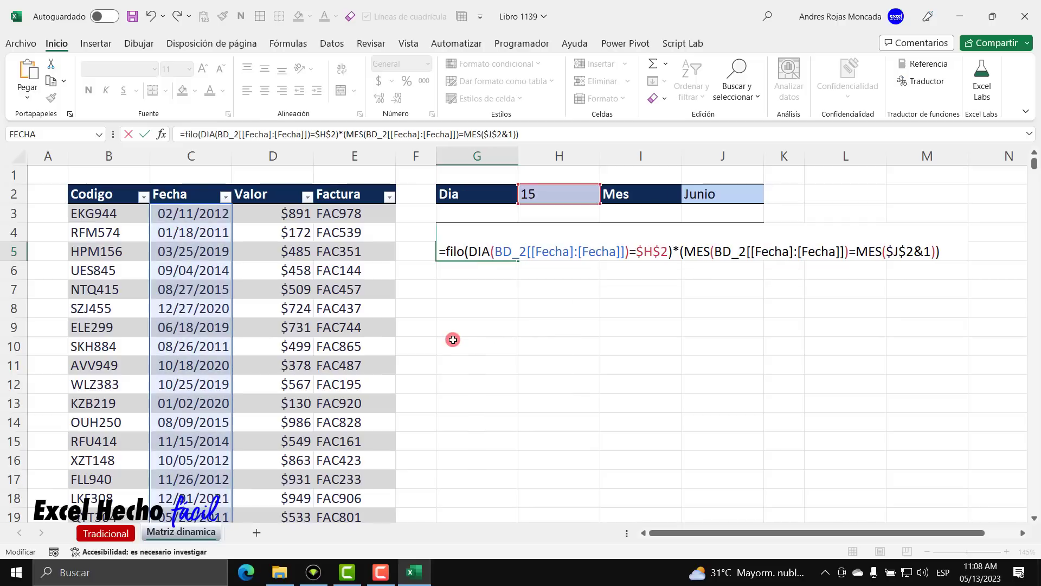
{"action": "key", "text": "Down"}
{"action": "key", "text": "Down"}
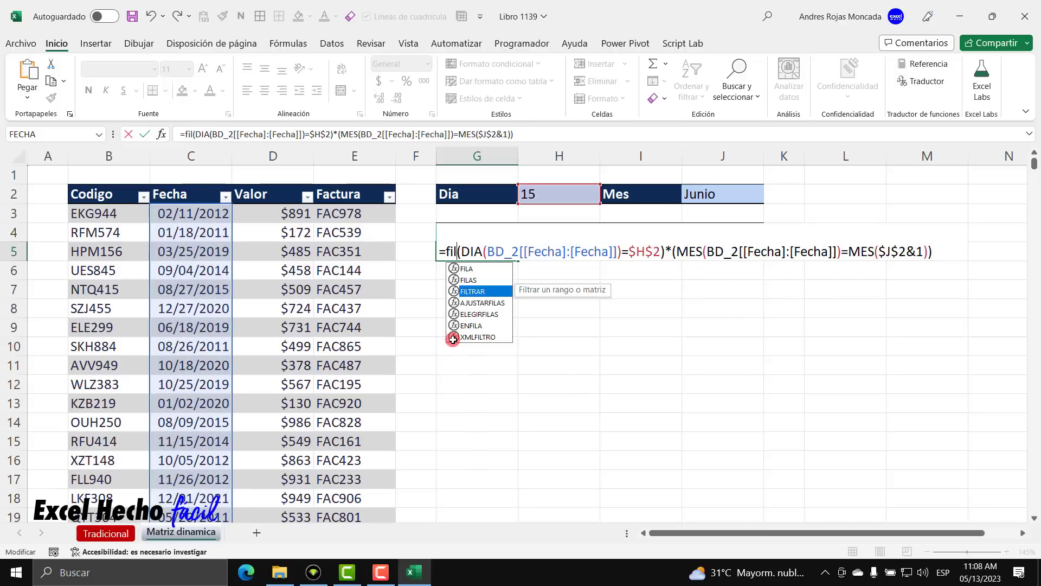
{"action": "key", "text": "Tab"}
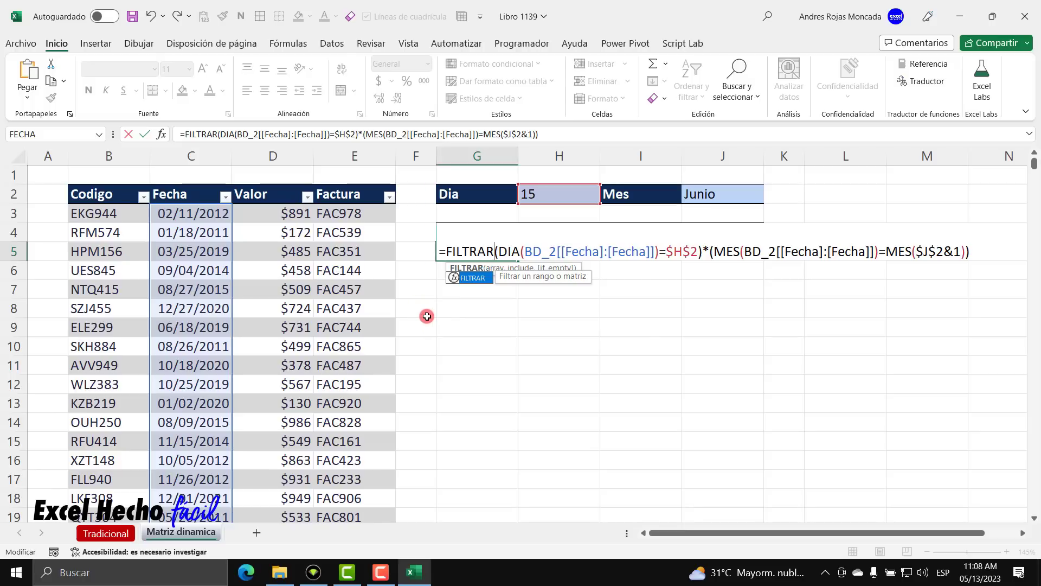
{"action": "type", "text": "("}
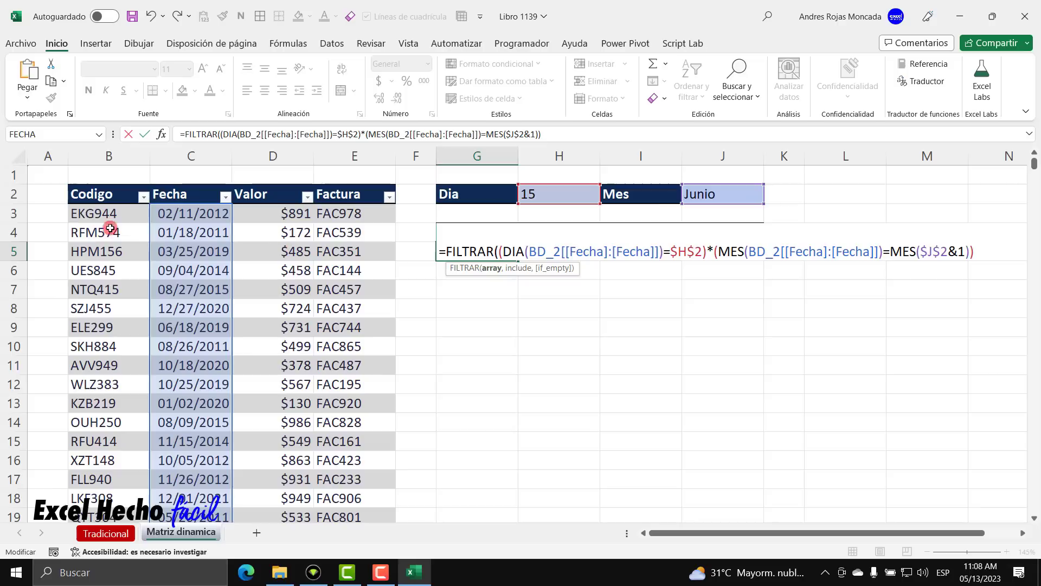
{"action": "left_click", "coordinate": [73, 187]}
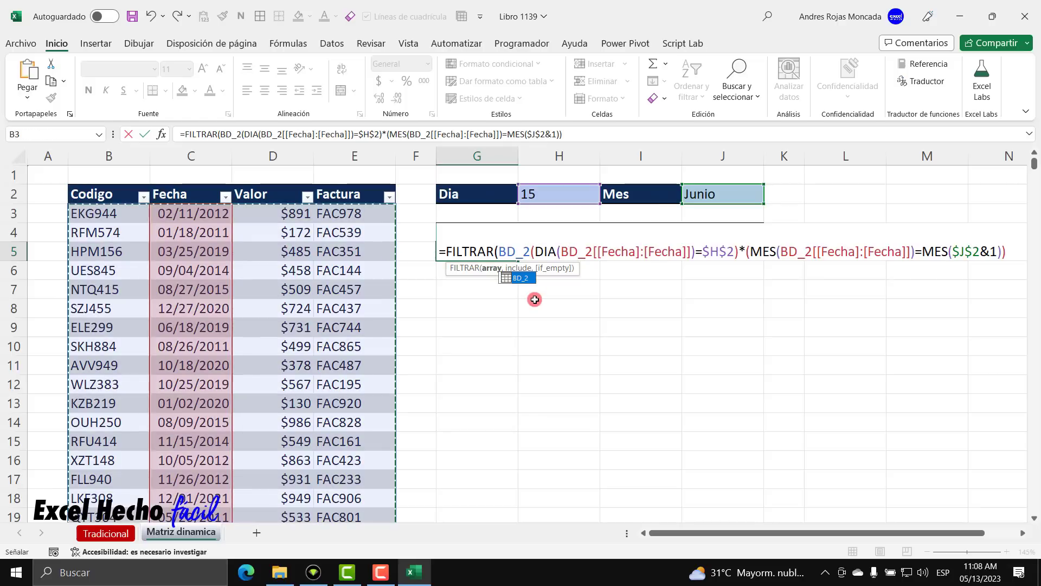
{"action": "type", "text": ","}
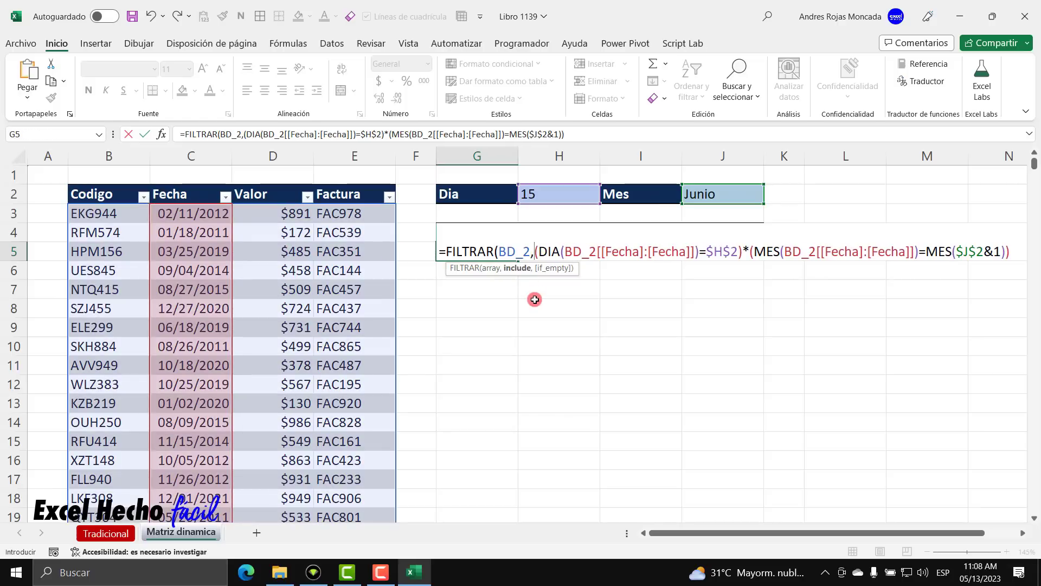
Set FILTRAR's if_empty argument to "", close the function, and enter the formula in G5
{"action": "left_click", "coordinate": [516, 267]}
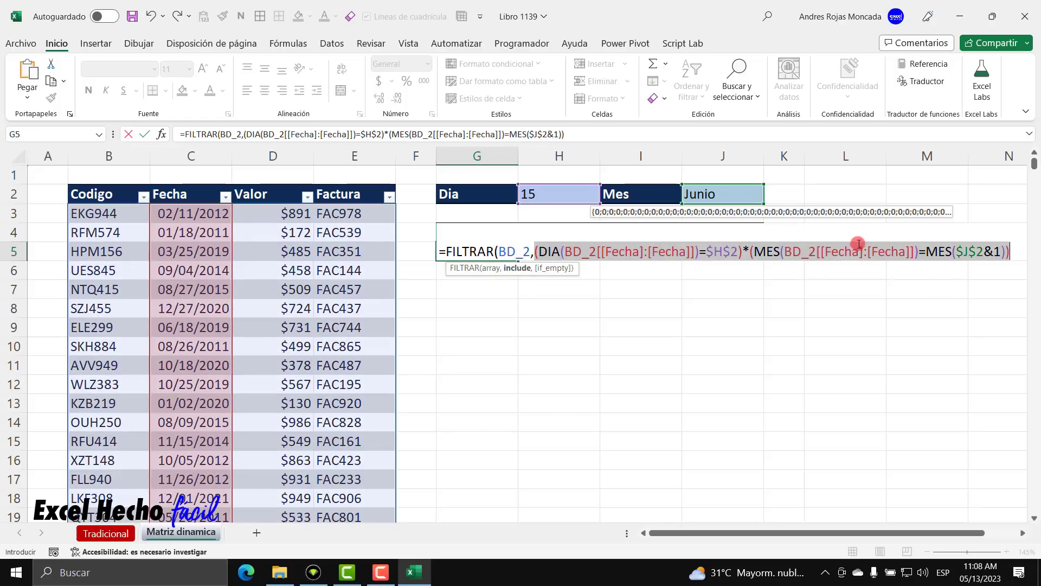
{"action": "left_click", "coordinate": [1012, 251]}
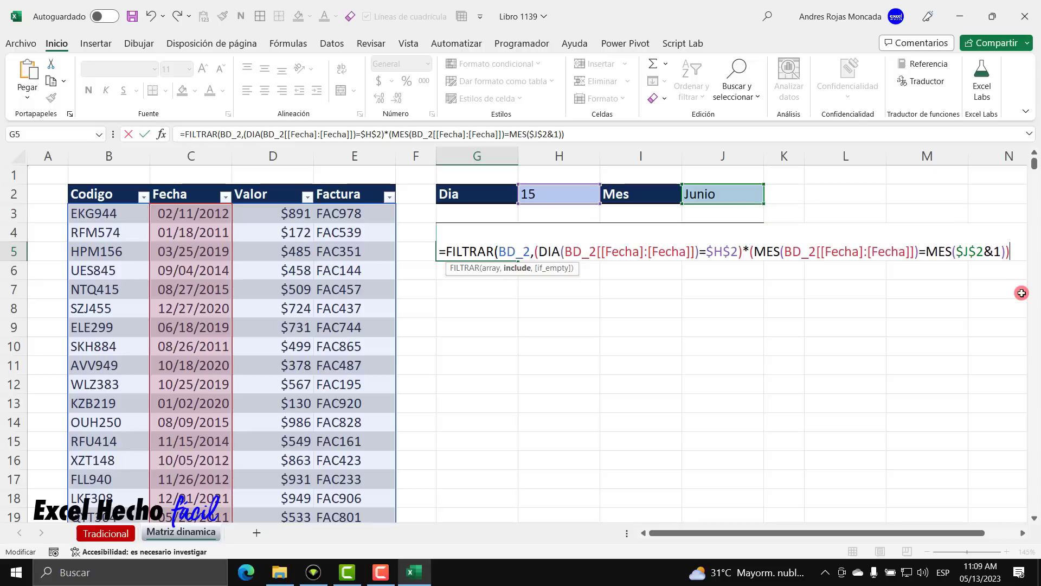
{"action": "type", "text": ","}
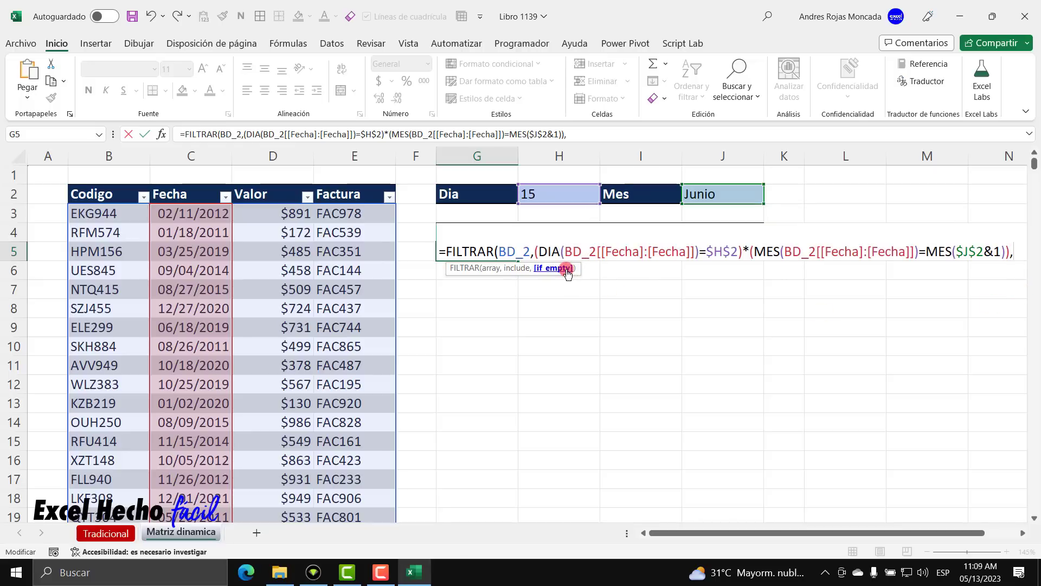
{"action": "type", "text": "\""}
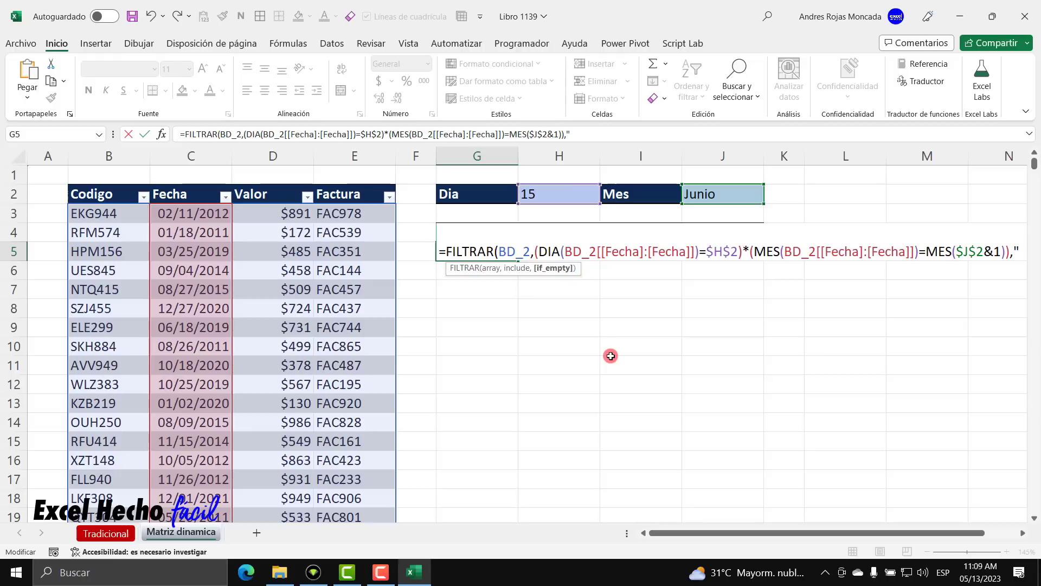
{"action": "type", "text": "\")"}
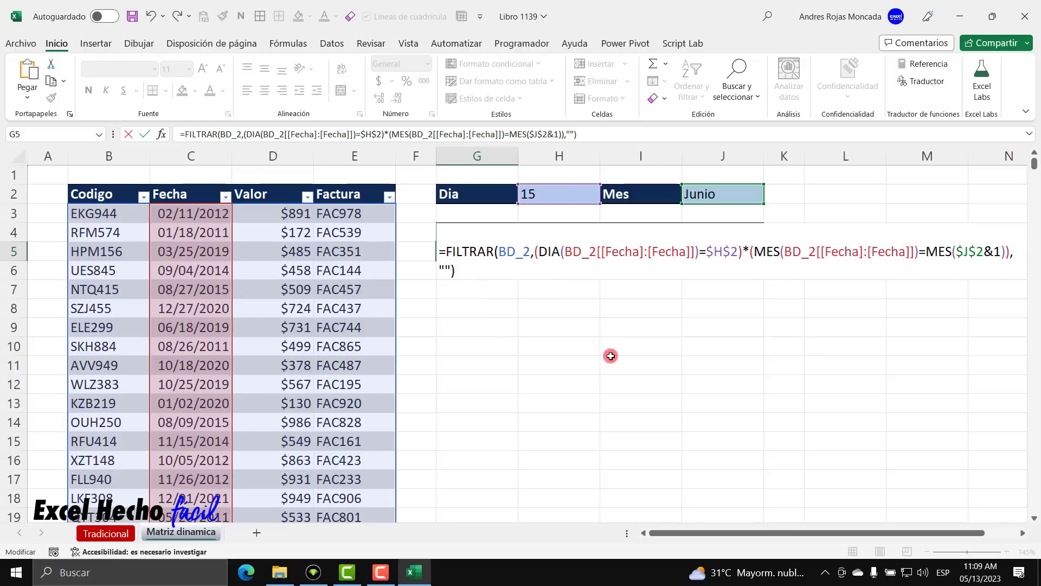
{"action": "key", "text": "Return"}
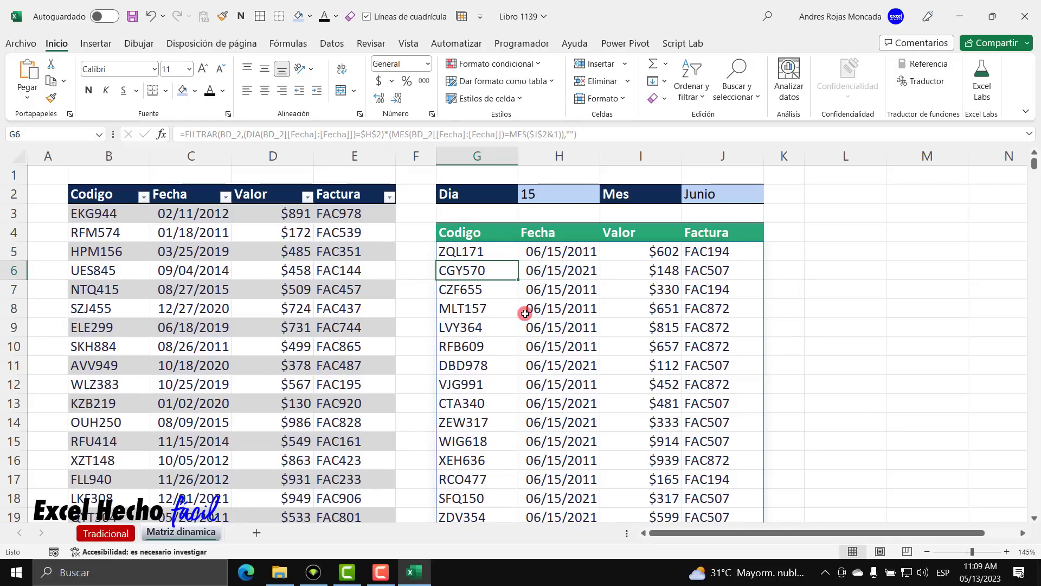
Examine the extracted records from G5 down to the last row of the FILTRAR results
{"action": "left_click", "coordinate": [491, 251]}
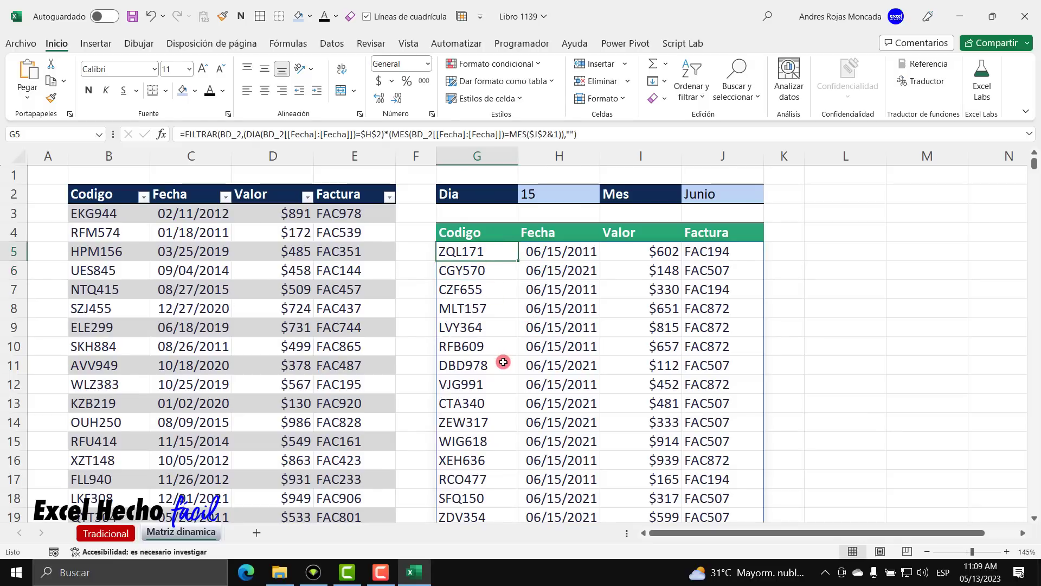
{"action": "scroll", "coordinate": [504, 364], "scroll_direction": "down", "scroll_amount": 6}
{"action": "scroll", "coordinate": [504, 364], "scroll_direction": "down", "scroll_amount": 11}
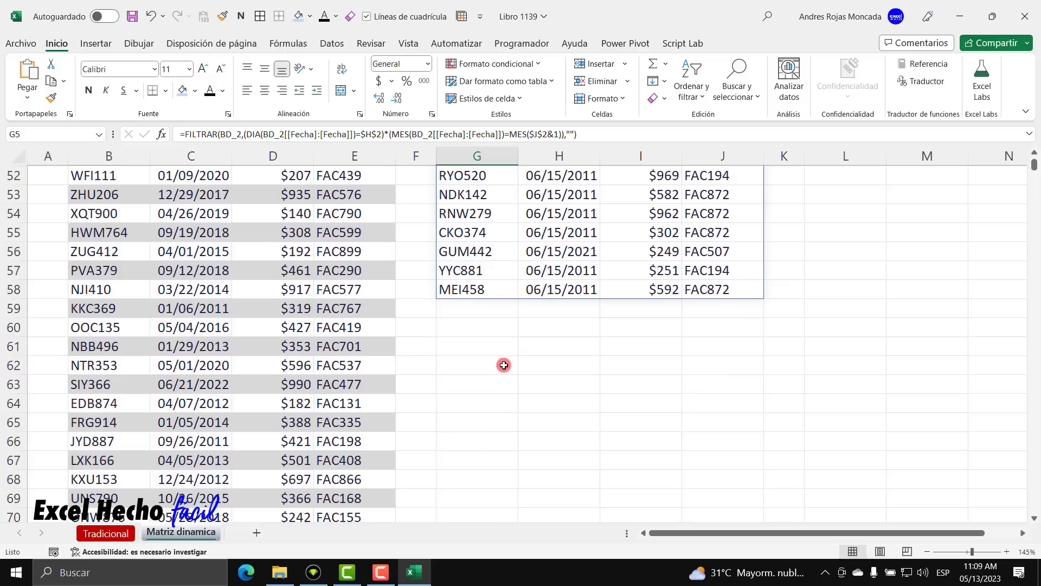
{"action": "left_click", "coordinate": [506, 293]}
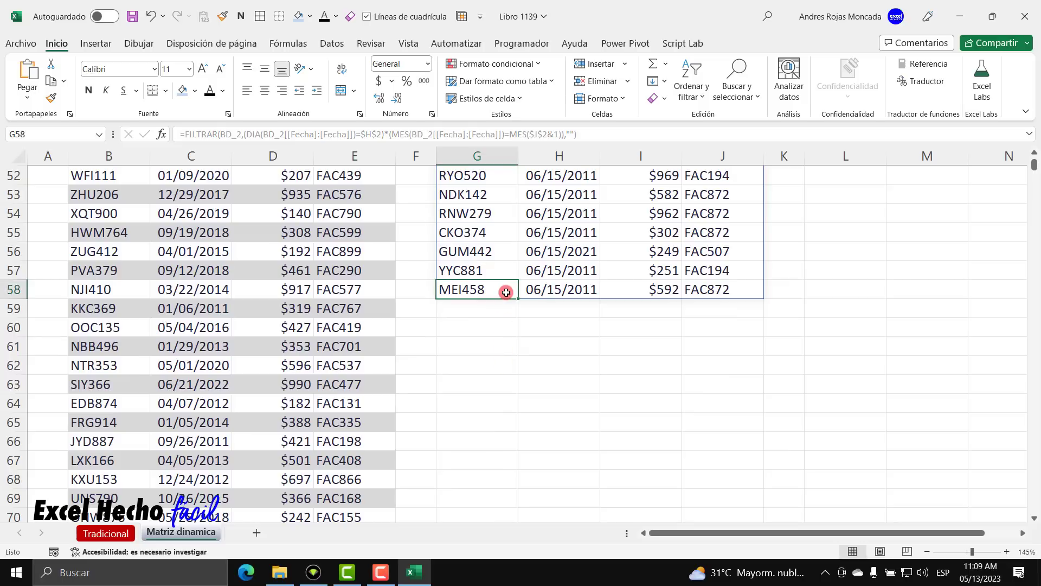
{"action": "scroll", "coordinate": [505, 277], "scroll_direction": "up", "scroll_amount": 11}
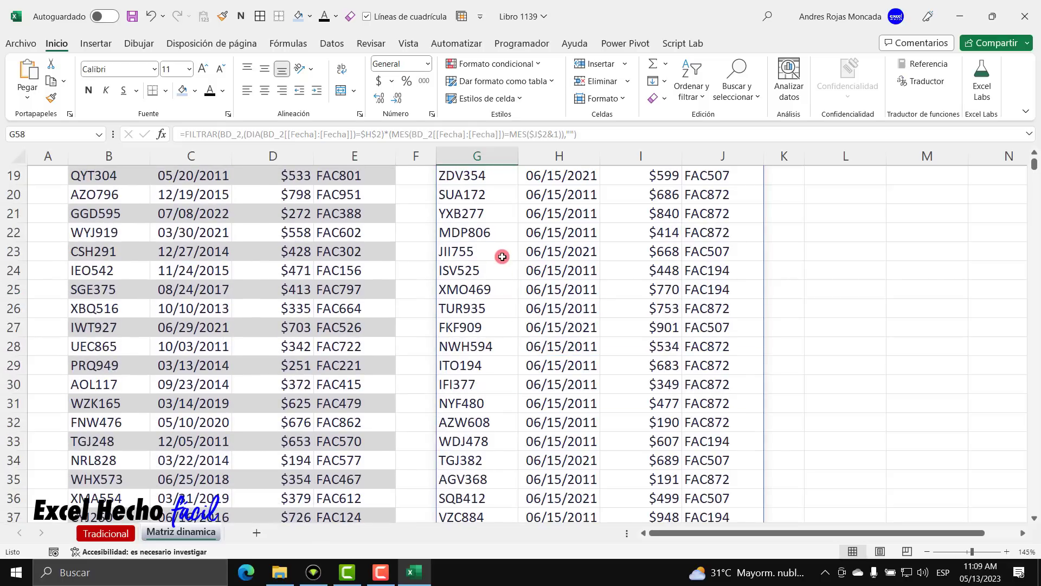
Set Dia to 28 and Mes to Agosto on Matriz dinamica and review the extracted records down to the last row
{"action": "scroll", "coordinate": [502, 256], "scroll_direction": "up", "scroll_amount": 6}
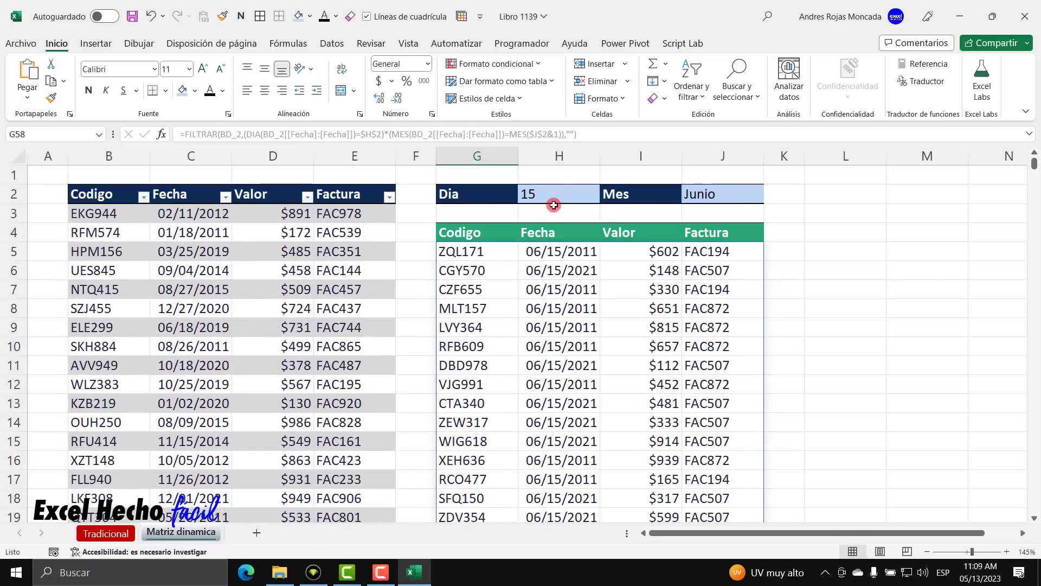
{"action": "left_click", "coordinate": [557, 195]}
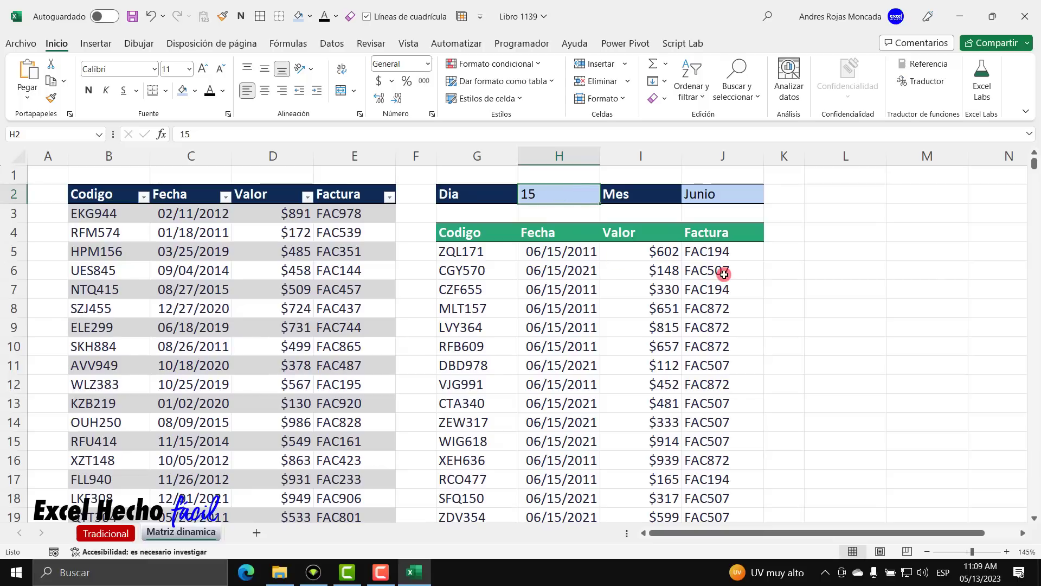
{"action": "type", "text": "28"}
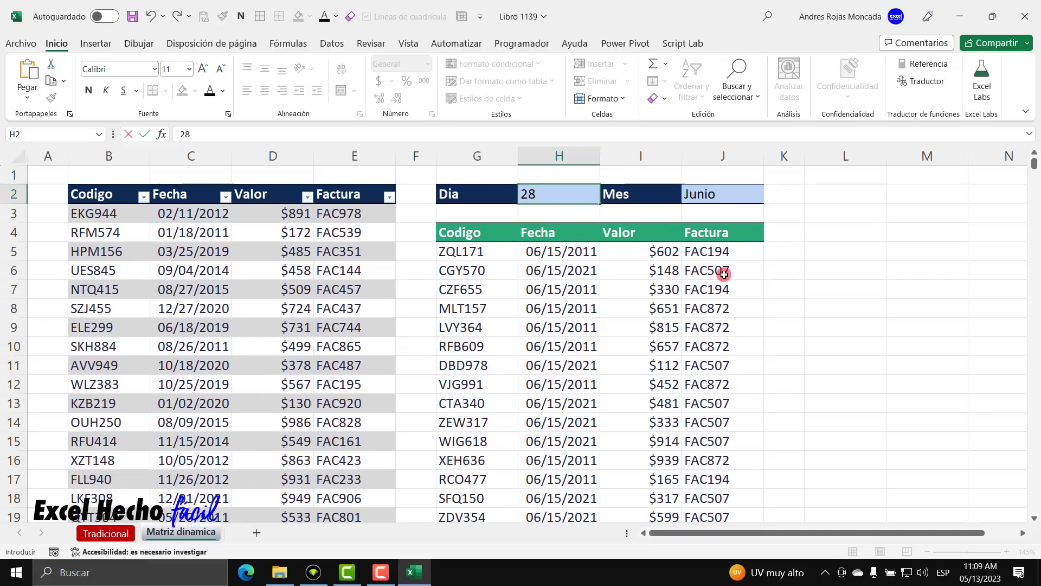
{"action": "key", "text": "Tab"}
{"action": "key", "text": "Tab"}
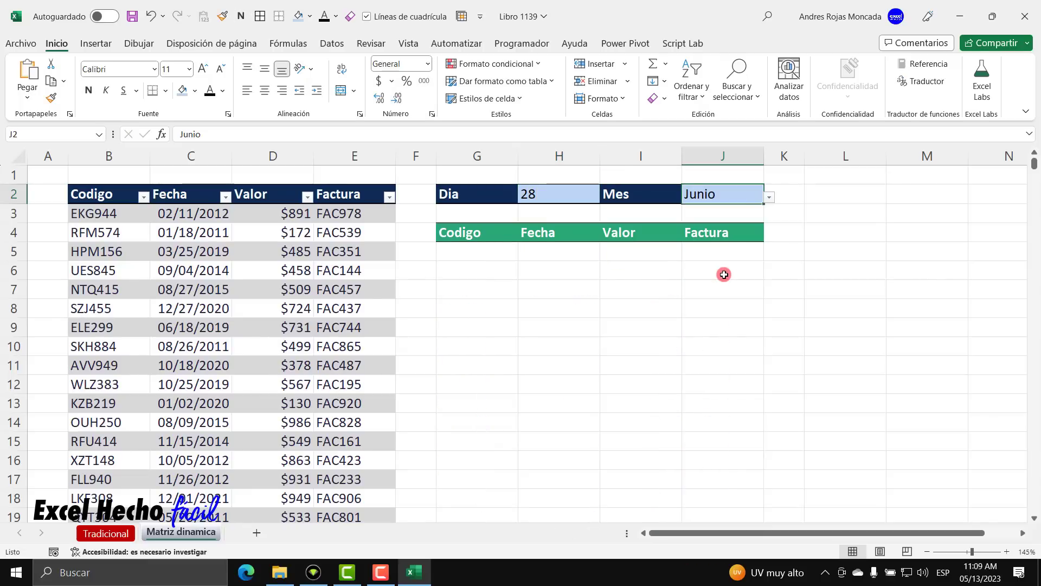
{"action": "left_click", "coordinate": [769, 197]}
{"action": "left_click", "coordinate": [711, 288]}
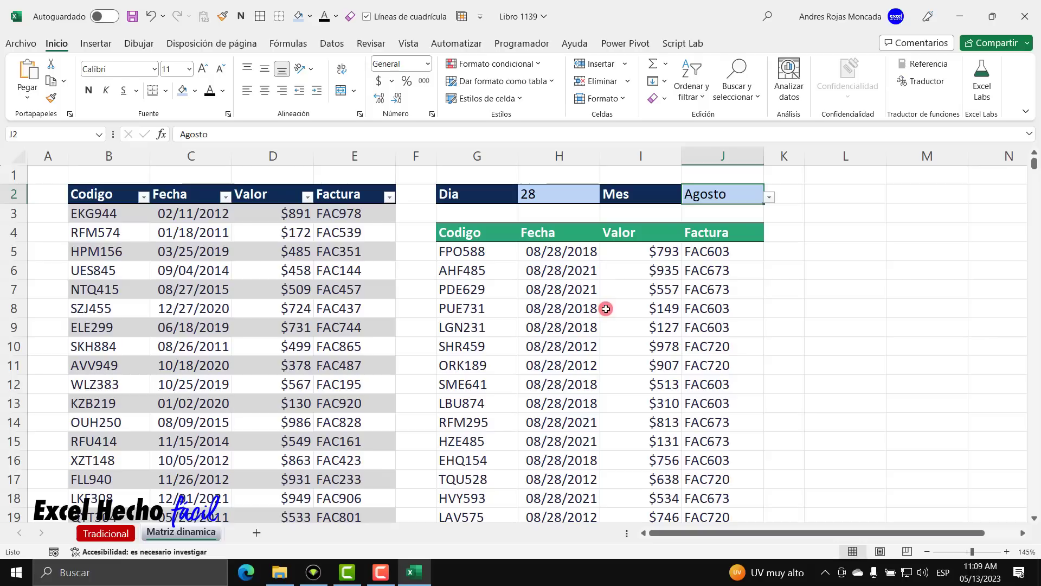
{"action": "scroll", "coordinate": [563, 324], "scroll_direction": "down", "scroll_amount": 4}
{"action": "scroll", "coordinate": [564, 324], "scroll_direction": "down", "scroll_amount": 7}
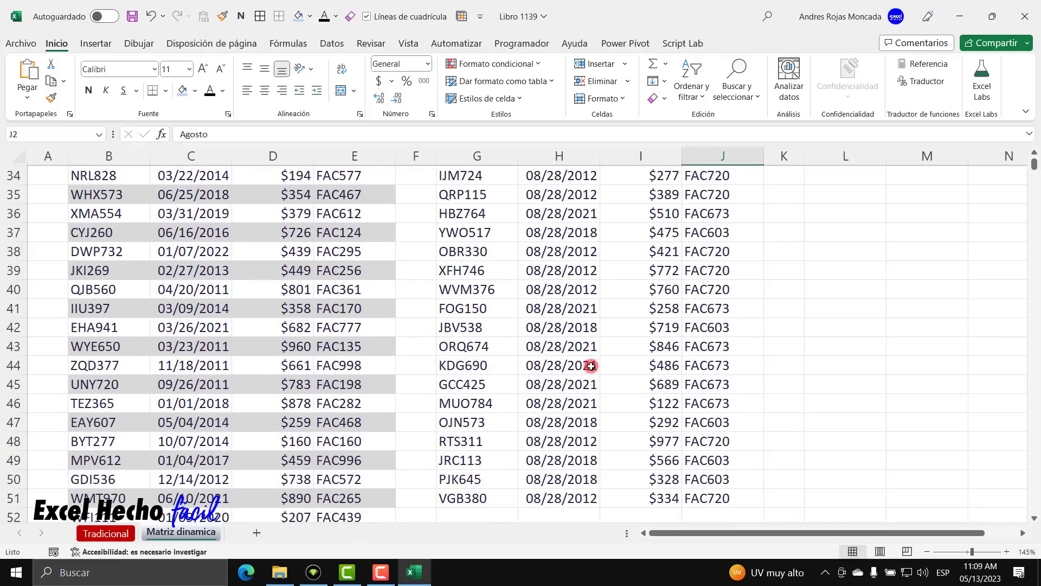
{"action": "scroll", "coordinate": [594, 342], "scroll_direction": "up", "scroll_amount": 1}
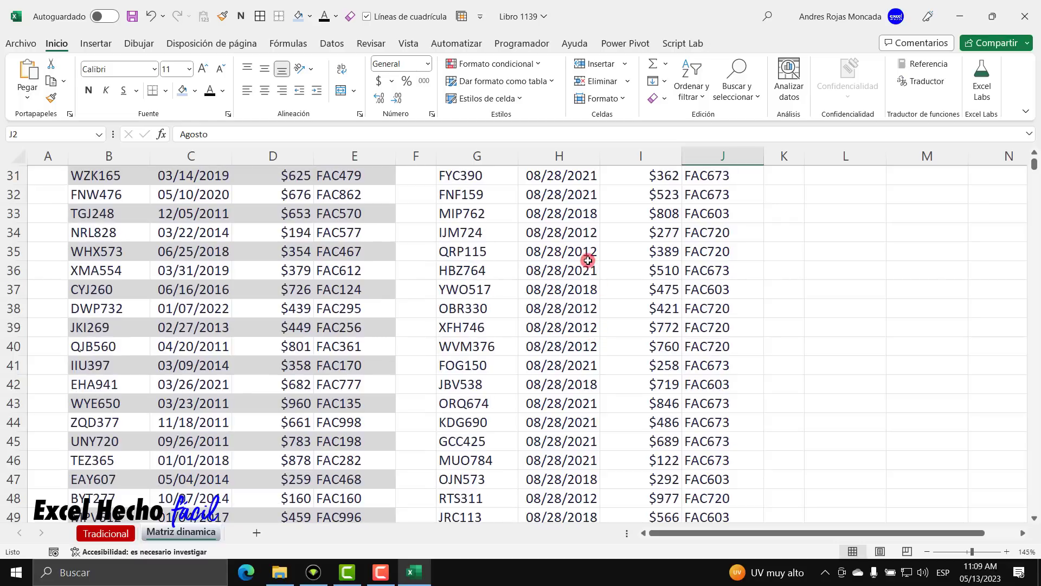
{"action": "scroll", "coordinate": [588, 257], "scroll_direction": "up", "scroll_amount": 7}
{"action": "scroll", "coordinate": [588, 257], "scroll_direction": "up", "scroll_amount": 3}
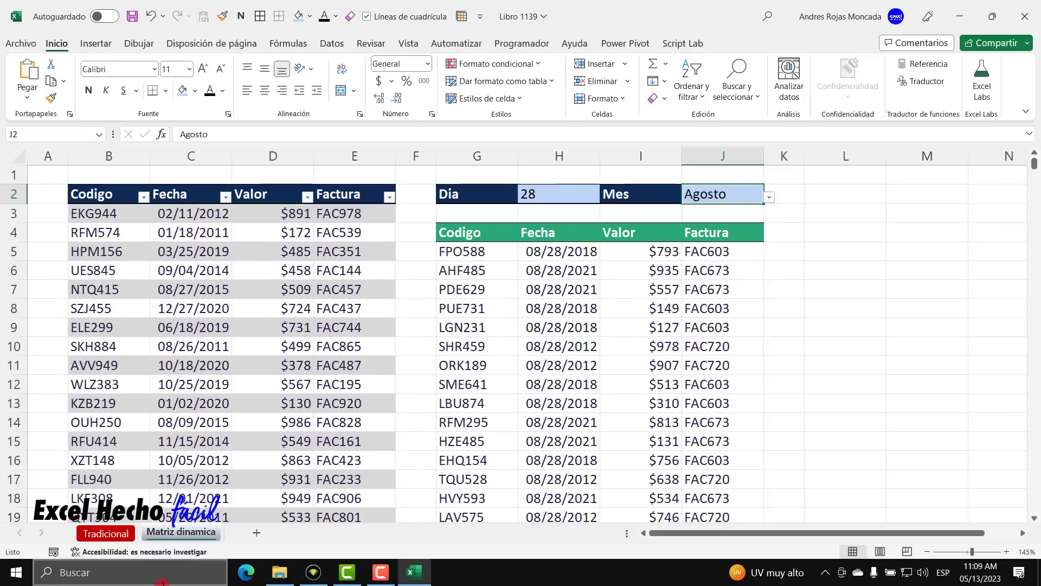
On the Tradicional sheet, set Dia in H2 to 28 and Mes in J2 to Agosto
{"action": "left_click", "coordinate": [105, 533]}
{"action": "left_click", "coordinate": [564, 193]}
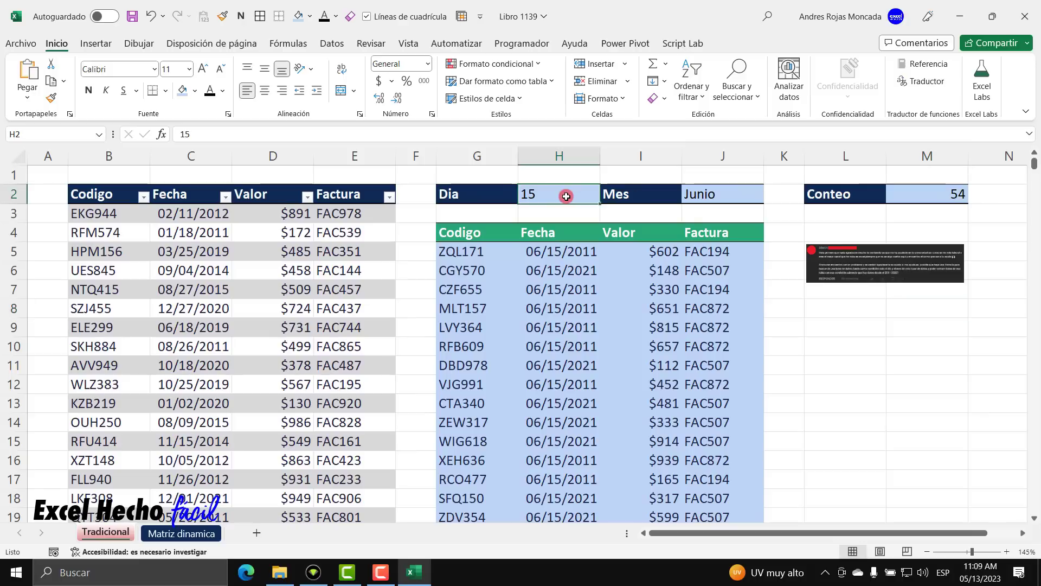
{"action": "type", "text": "28"}
{"action": "key", "text": "Return"}
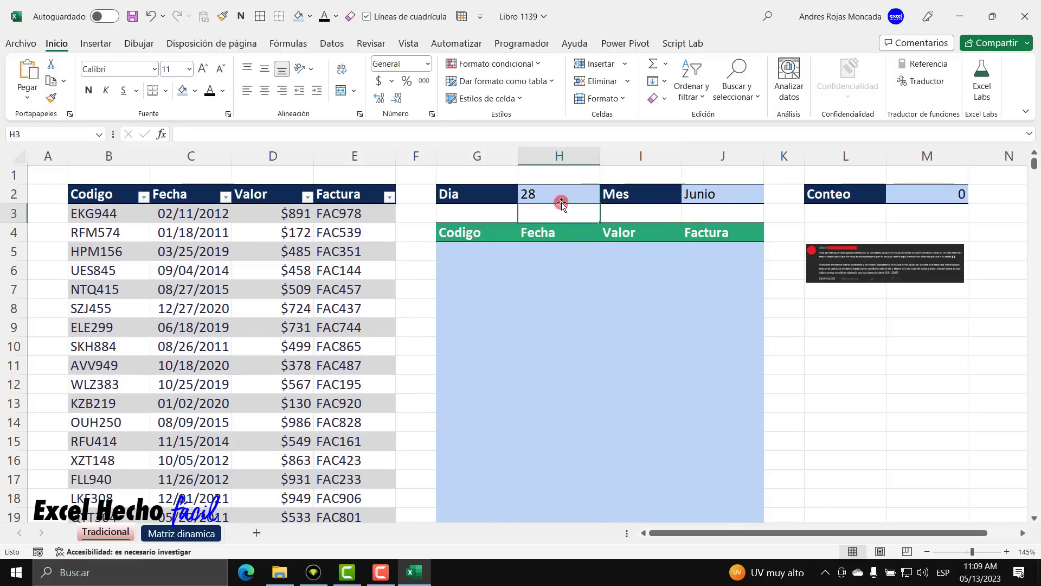
{"action": "left_click", "coordinate": [696, 195]}
{"action": "left_click", "coordinate": [769, 197]}
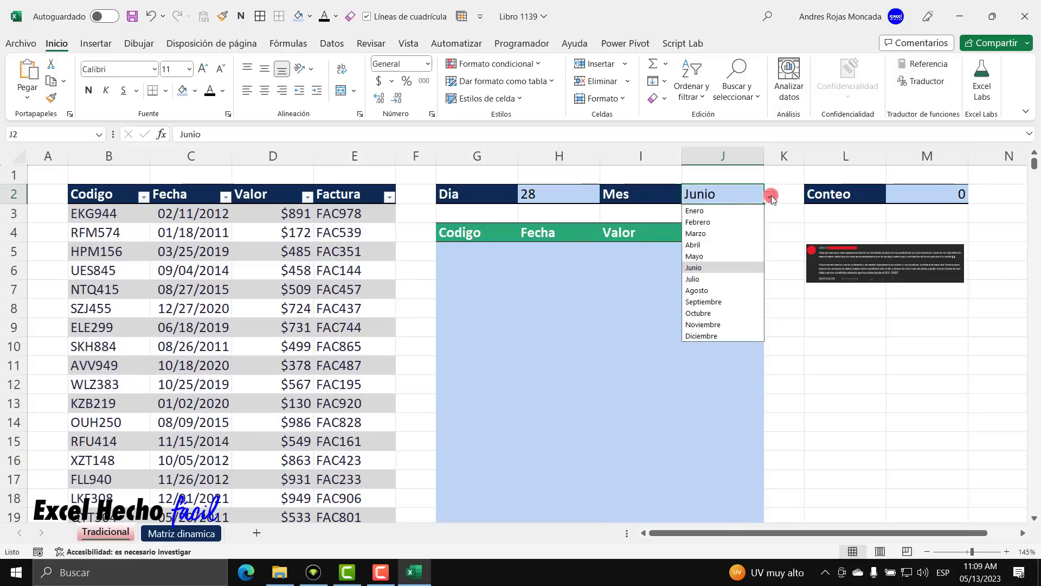
{"action": "left_click", "coordinate": [705, 291]}
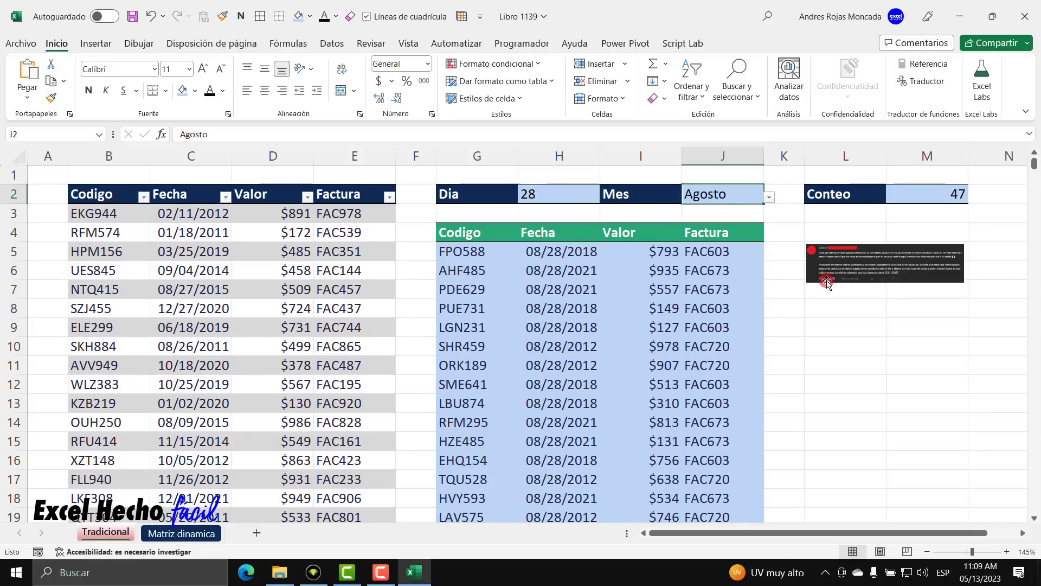
Compare the extracted records on Tradicional with those on Matriz dinamica, checking down to the last row of each list
{"action": "left_click", "coordinate": [919, 308]}
{"action": "scroll", "coordinate": [609, 346], "scroll_direction": "down", "scroll_amount": 6}
{"action": "scroll", "coordinate": [610, 348], "scroll_direction": "down", "scroll_amount": 5}
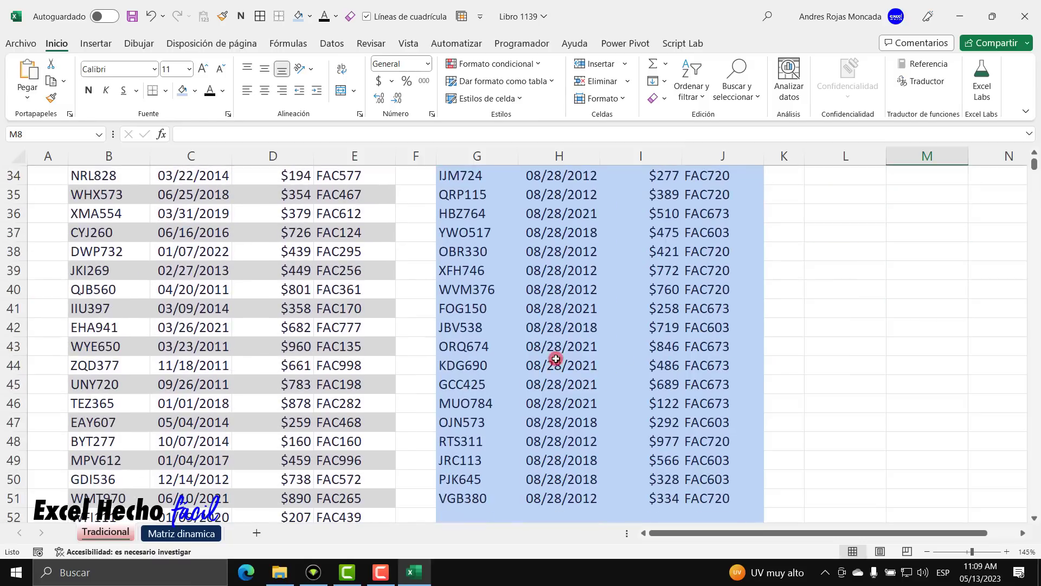
{"action": "scroll", "coordinate": [657, 357], "scroll_direction": "down", "scroll_amount": 4}
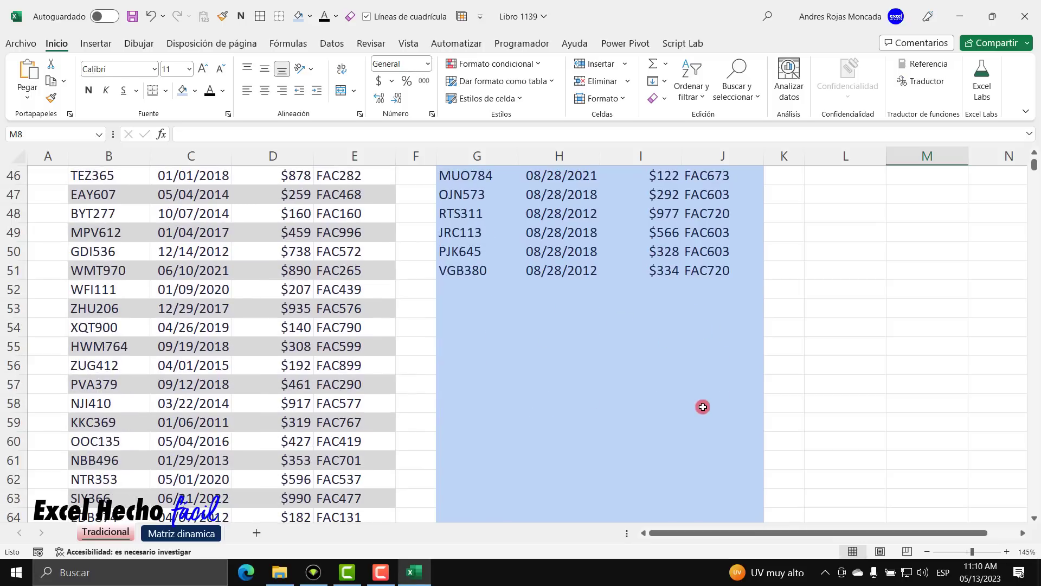
{"action": "scroll", "coordinate": [703, 407], "scroll_direction": "up", "scroll_amount": 1}
{"action": "scroll", "coordinate": [703, 406], "scroll_direction": "up", "scroll_amount": 12}
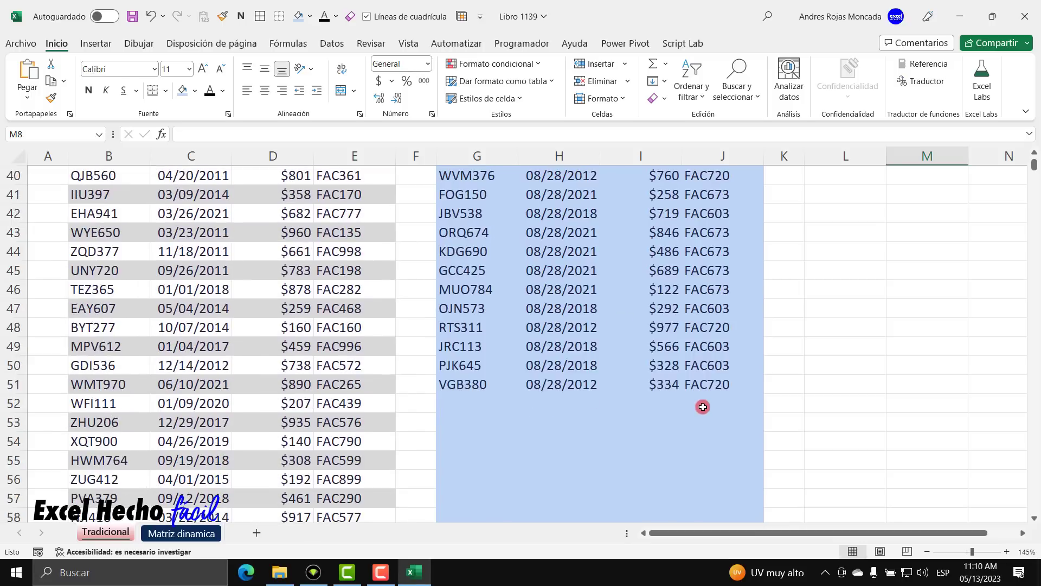
{"action": "scroll", "coordinate": [705, 403], "scroll_direction": "up", "scroll_amount": 2}
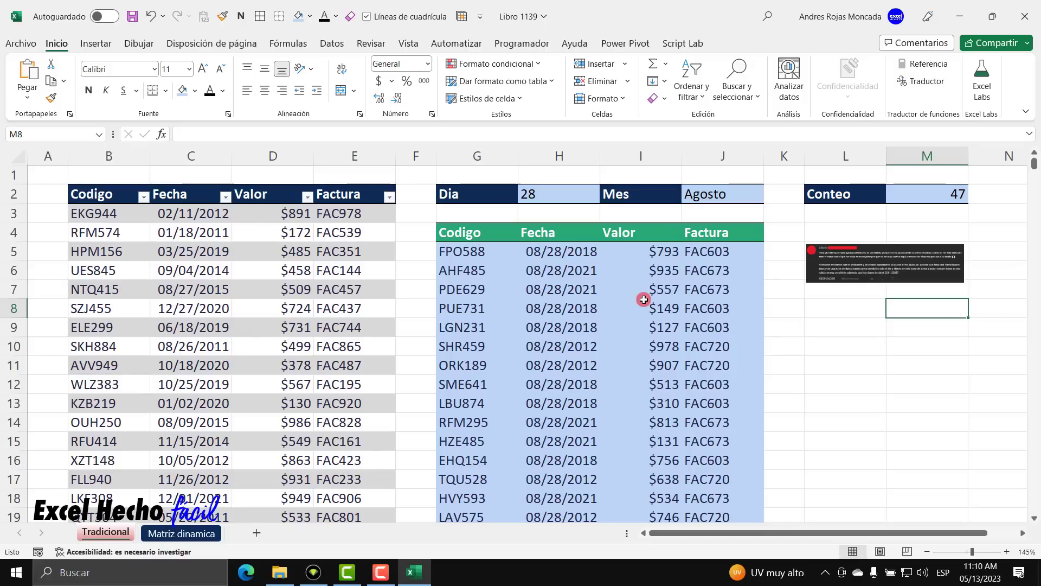
{"action": "left_click", "coordinate": [184, 528]}
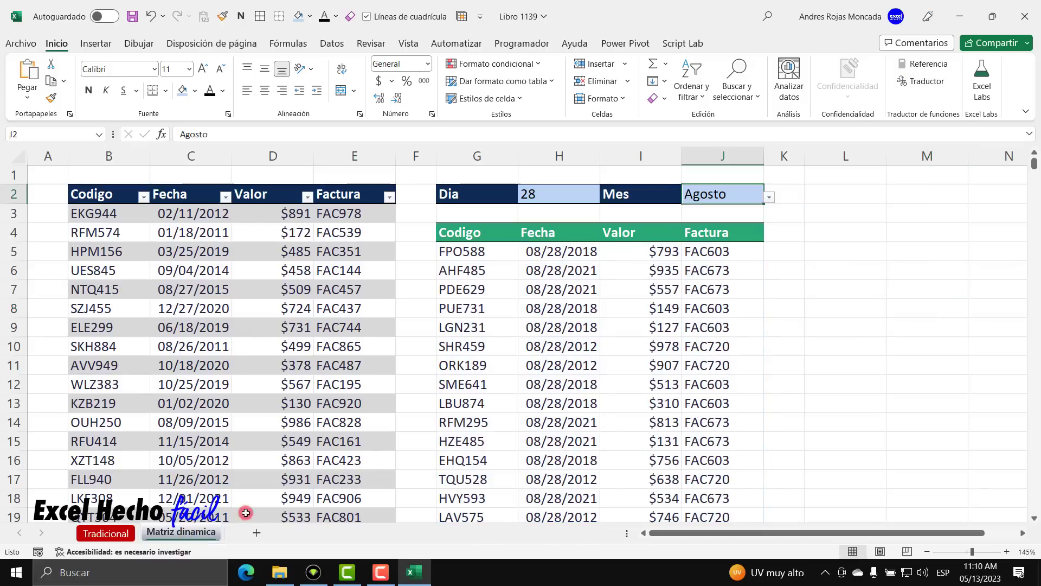
{"action": "left_click", "coordinate": [857, 198]}
{"action": "scroll", "coordinate": [593, 330], "scroll_direction": "down", "scroll_amount": 15}
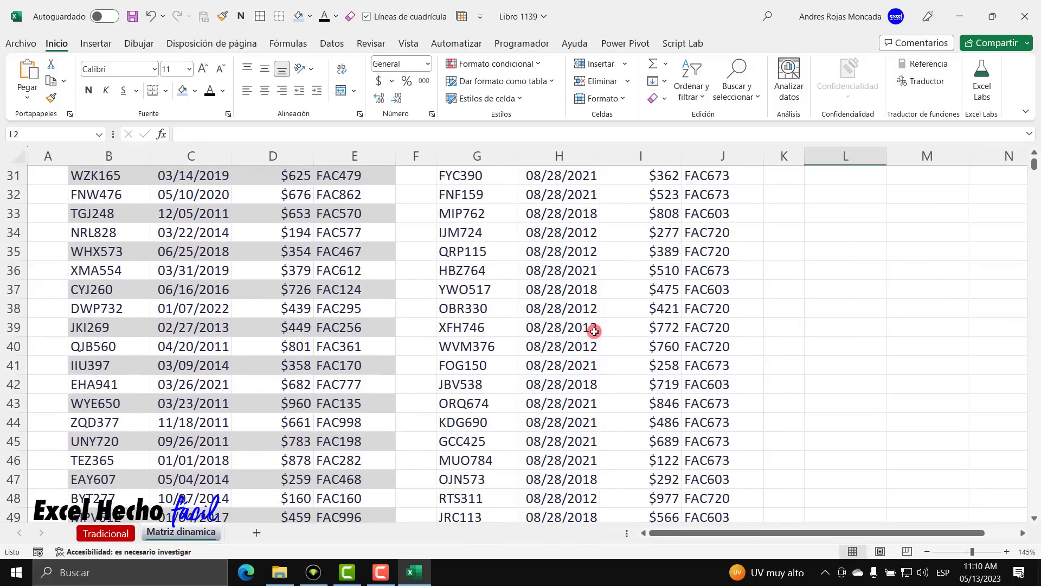
{"action": "scroll", "coordinate": [595, 331], "scroll_direction": "down", "scroll_amount": 1}
{"action": "scroll", "coordinate": [595, 330], "scroll_direction": "up", "scroll_amount": 5}
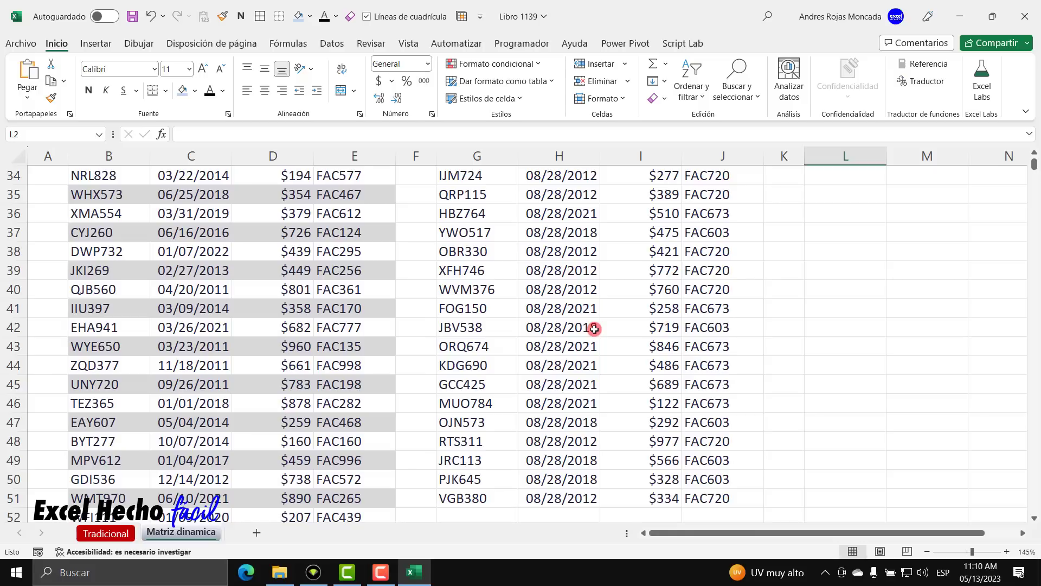
{"action": "scroll", "coordinate": [594, 329], "scroll_direction": "up", "scroll_amount": 11}
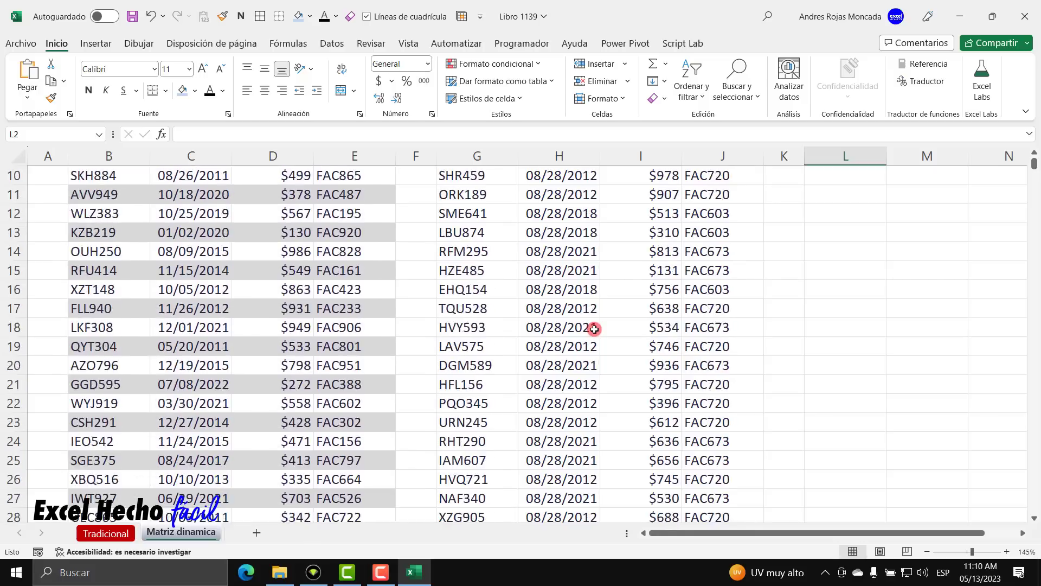